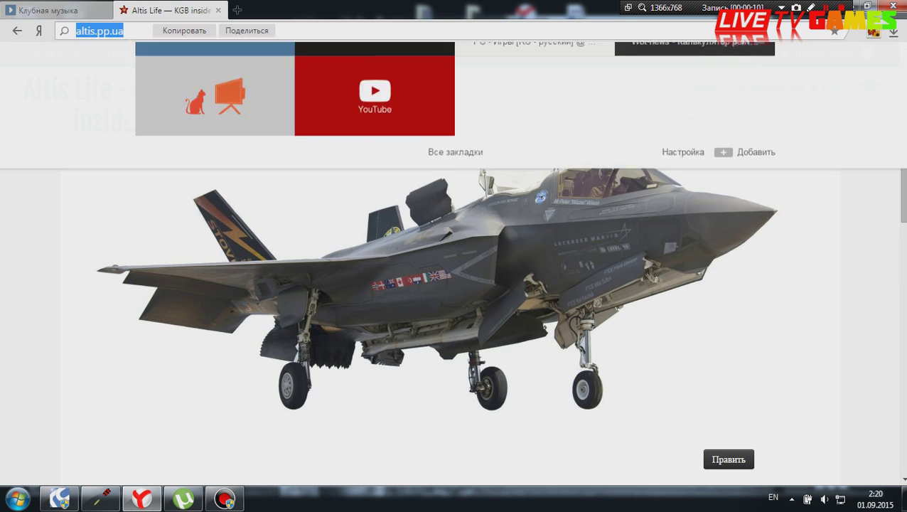
- Open the site's note "Максимальная оптимизация ARMA 3 на максимально слабых машинах!" at the paging file section
left_click(147, 342)
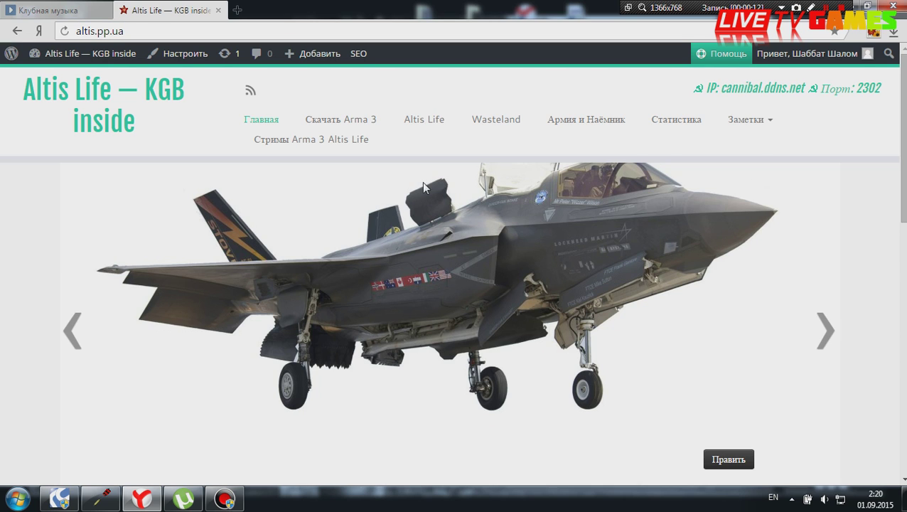
mouse_move(754, 121)
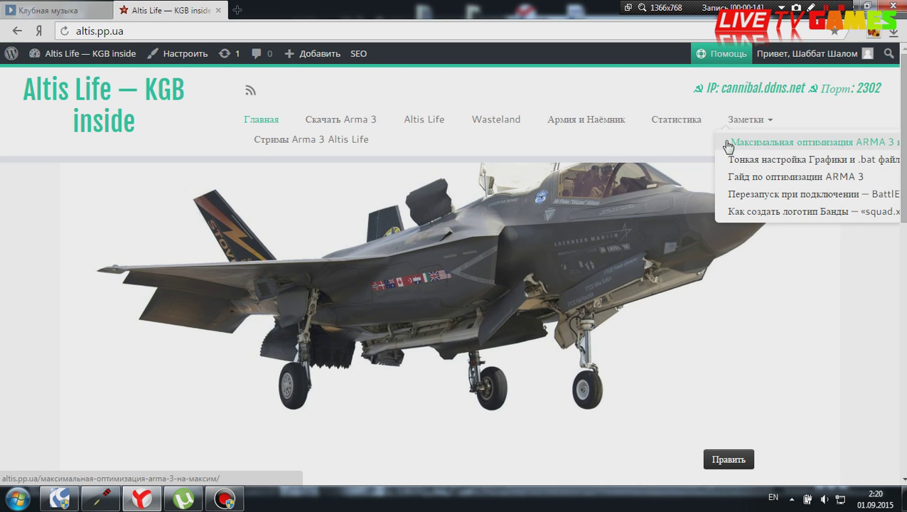
left_click(729, 144)
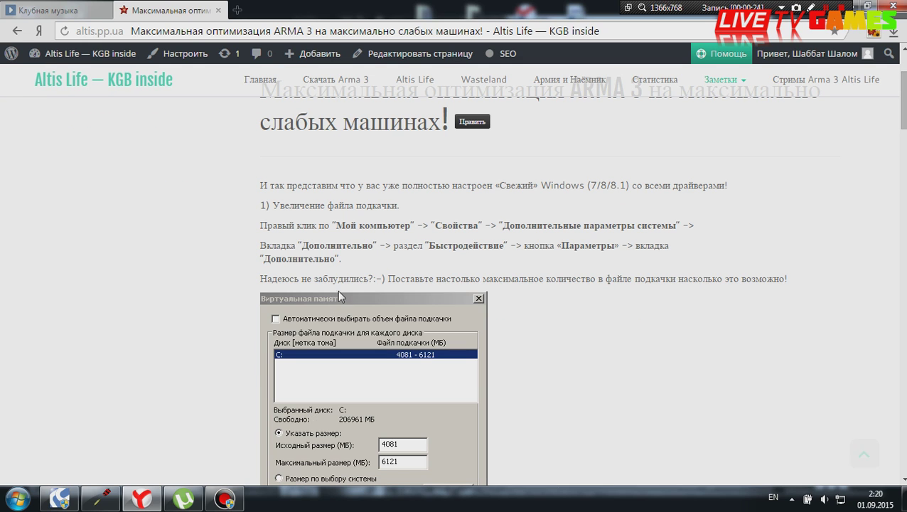
scroll(348, 290, "down", 2)
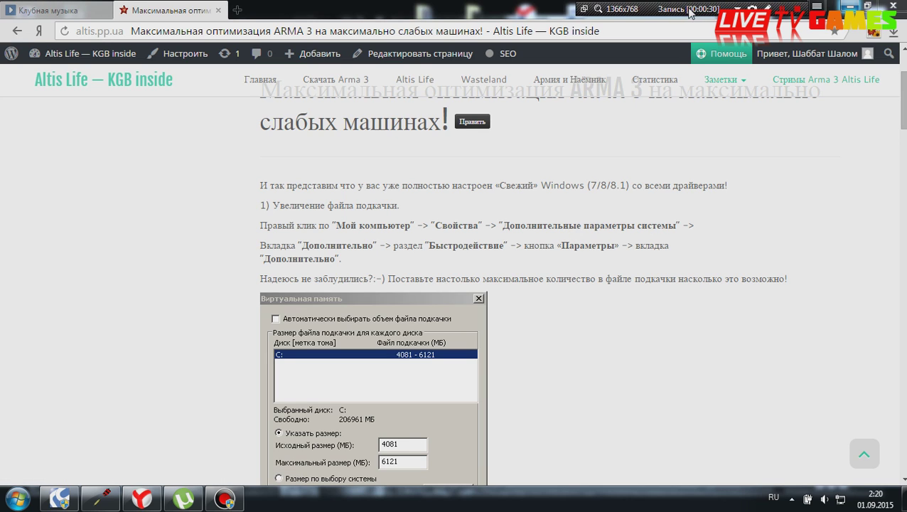
- From the desktop, open the computer's properties and bring up the advanced system settings
left_click(856, 6)
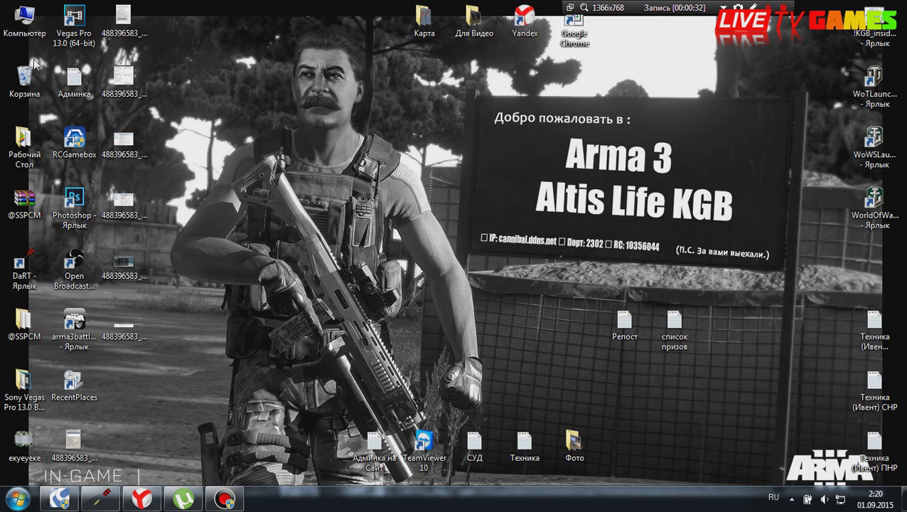
right_click(25, 17)
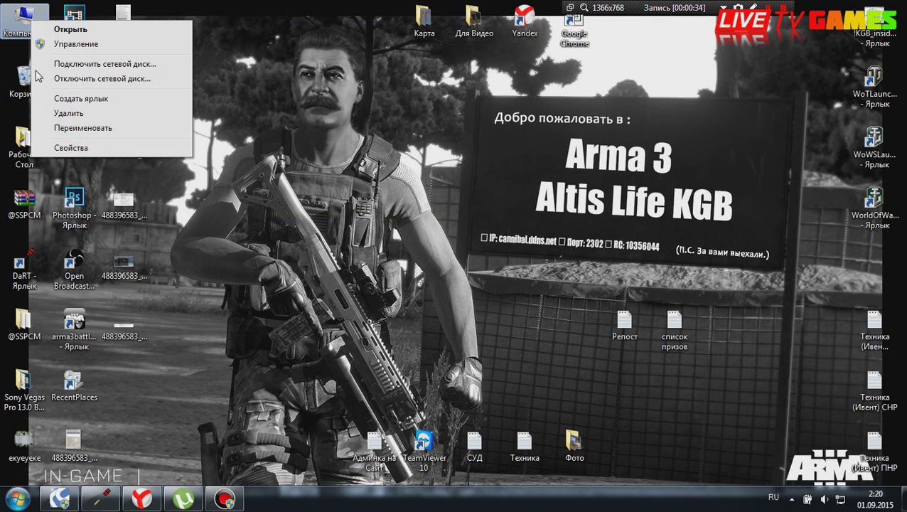
left_click(71, 148)
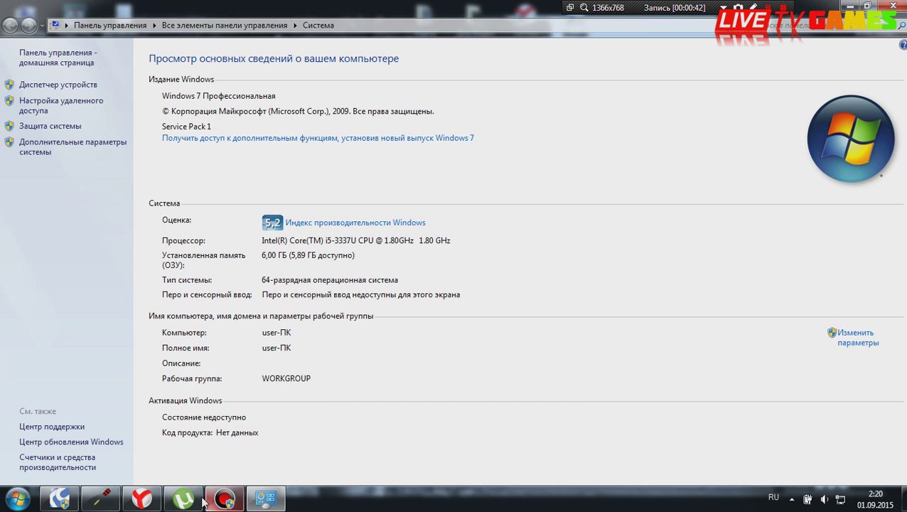
left_click(143, 502)
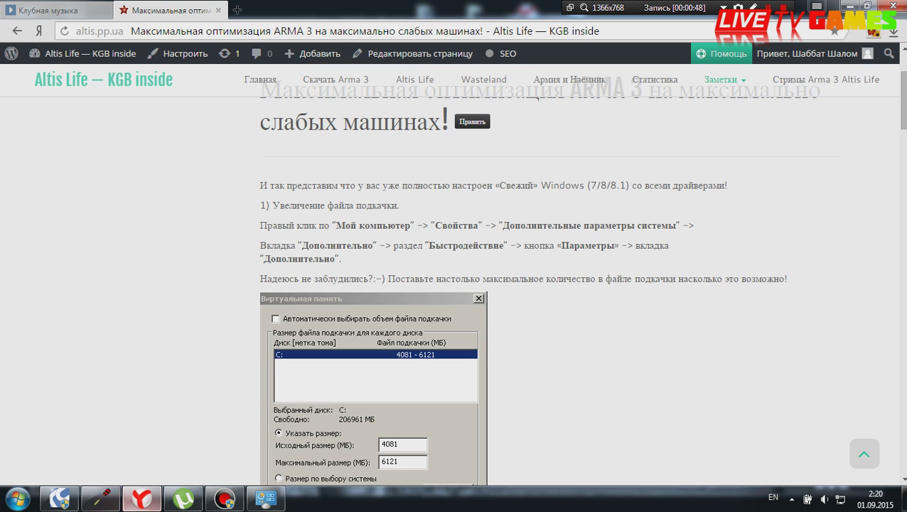
left_click(142, 497)
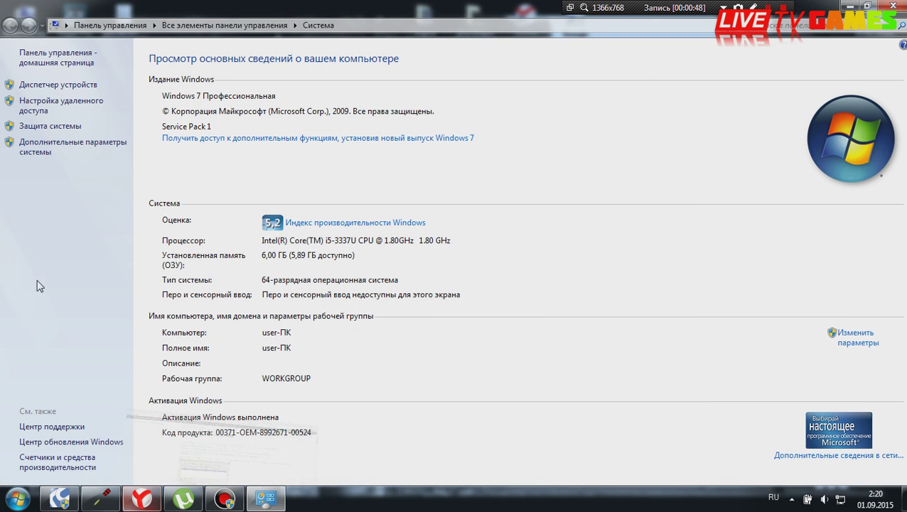
left_click(45, 151)
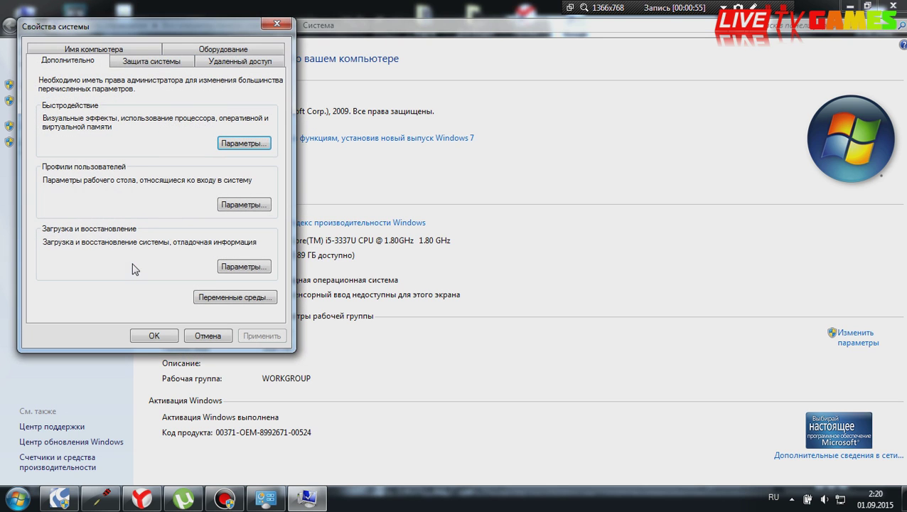
- Open the performance options from the system properties and show their additional ("Дополнительно") settings, following the guide
left_click(142, 499)
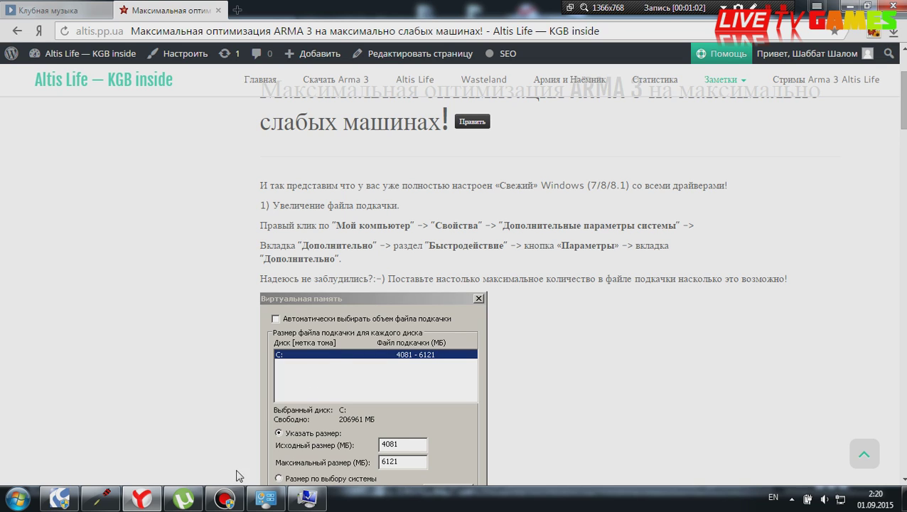
left_click(307, 498)
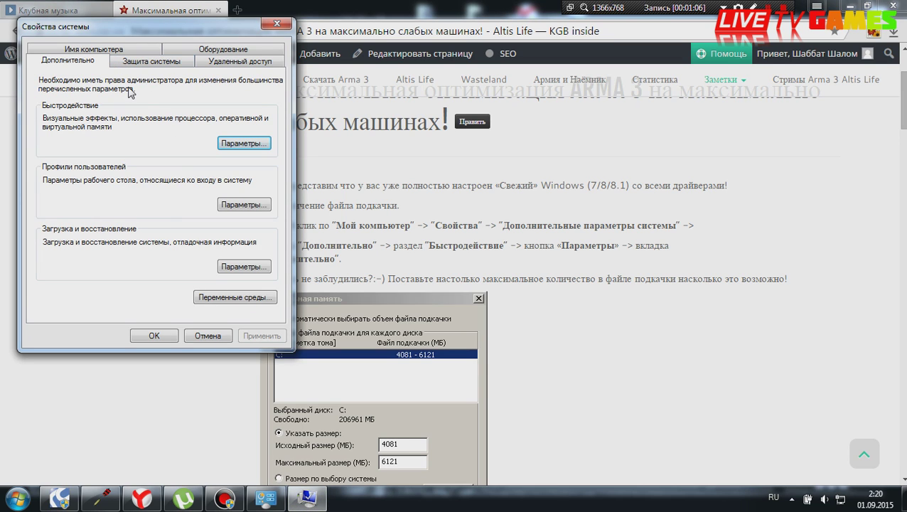
left_click(236, 145)
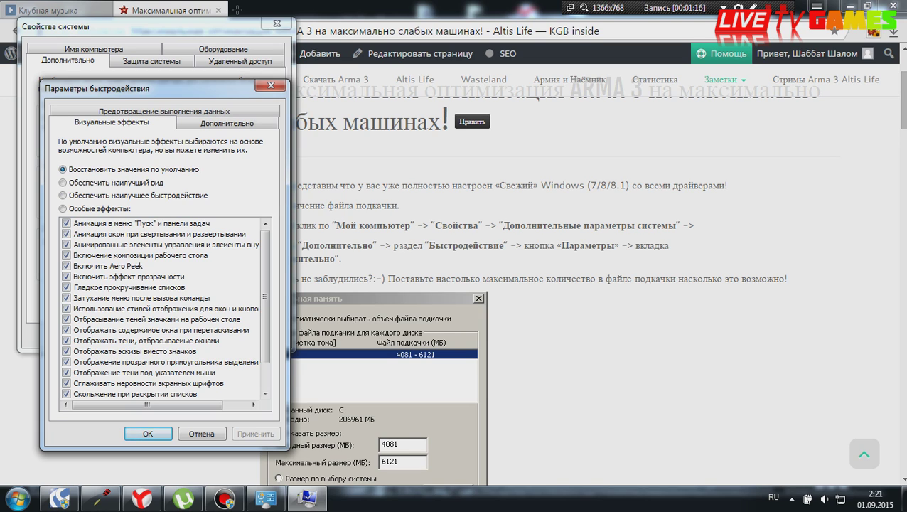
key("alt+Tab")
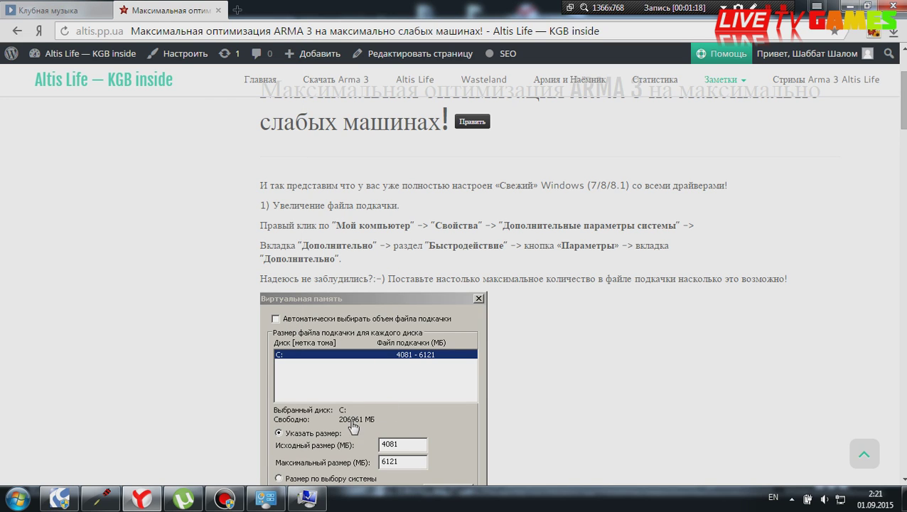
left_click(309, 498)
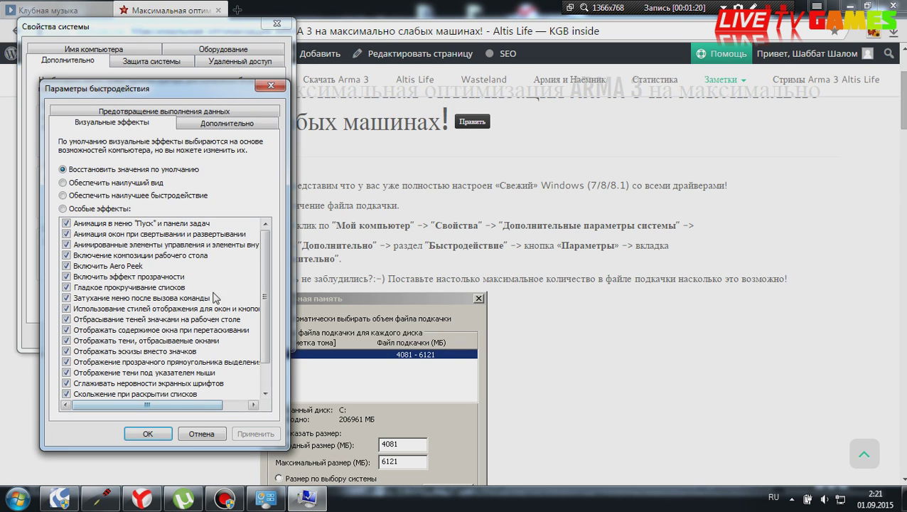
left_click(215, 137)
key("alt+Tab")
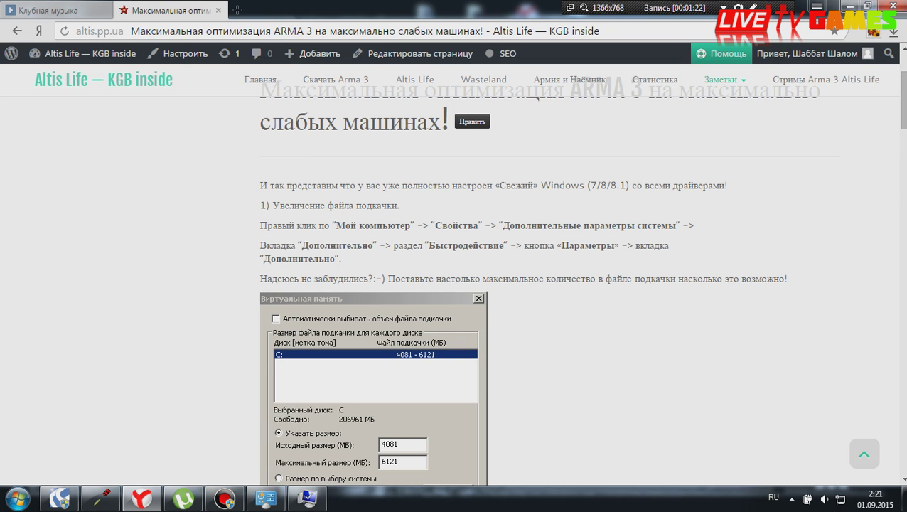
scroll(354, 298, "down", 1)
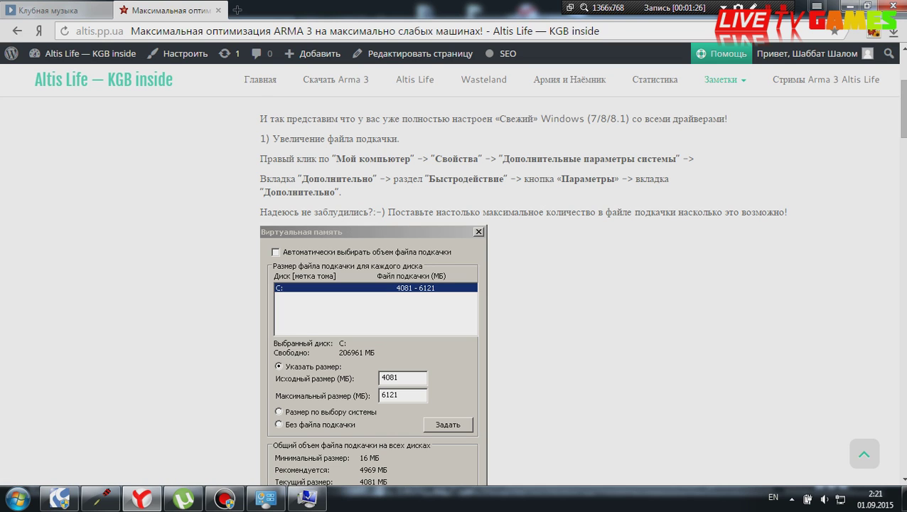
scroll(589, 273, "down", 1)
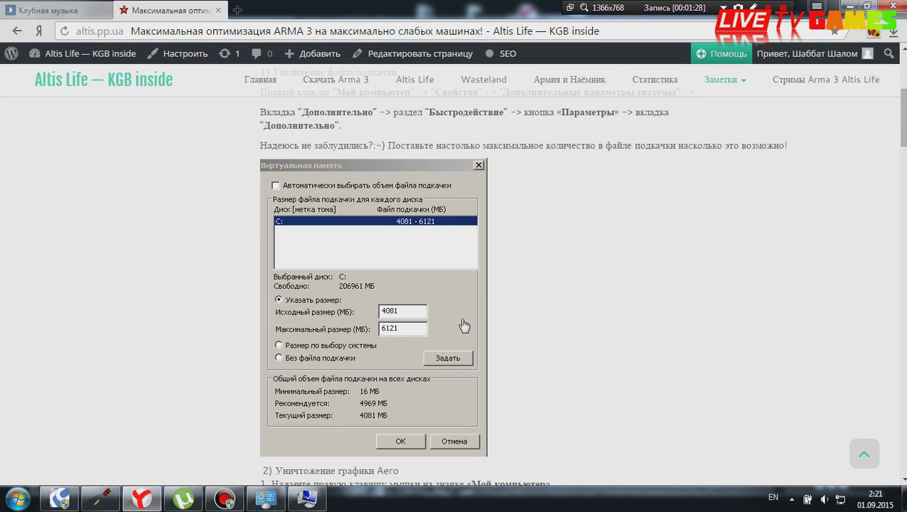
left_click(307, 500)
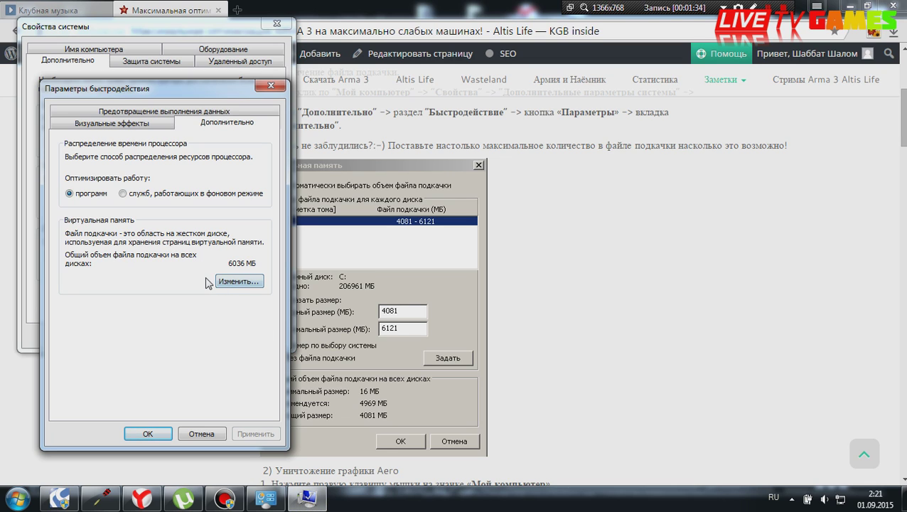
left_click(227, 281)
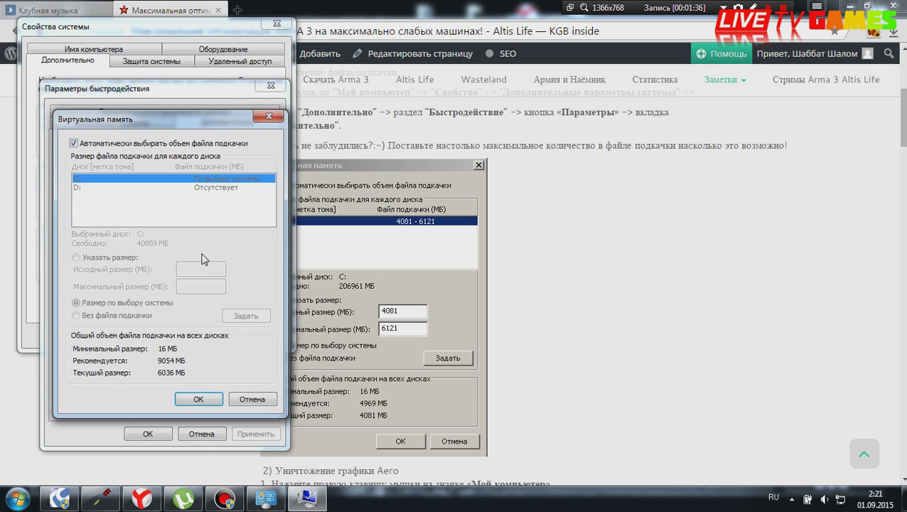
left_click(76, 144)
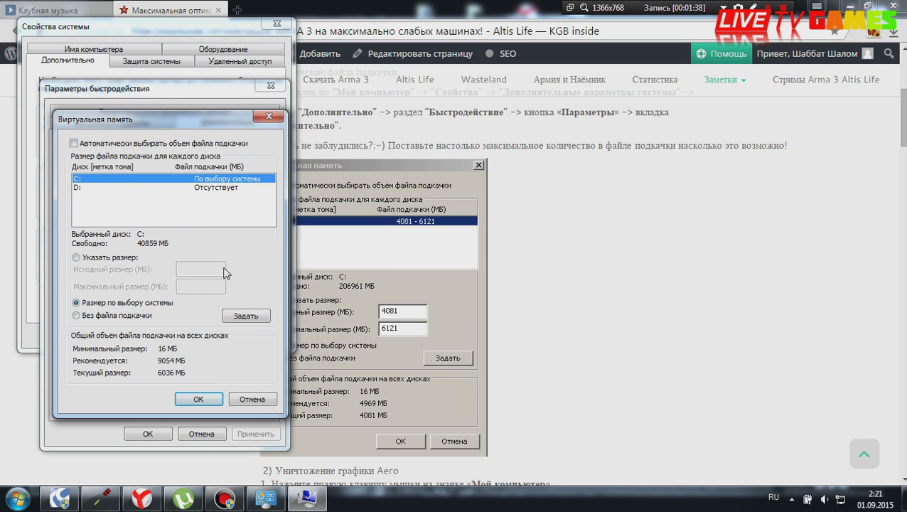
left_click(106, 257)
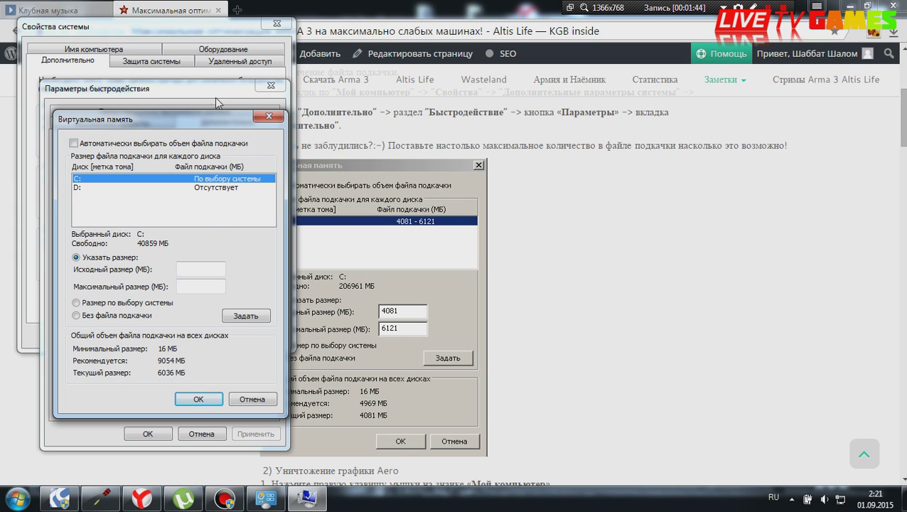
left_click(266, 116)
- Review the guide's advice in the browser on making the paging file as large as possible
left_click(441, 146)
left_click_drag(441, 145, 492, 184)
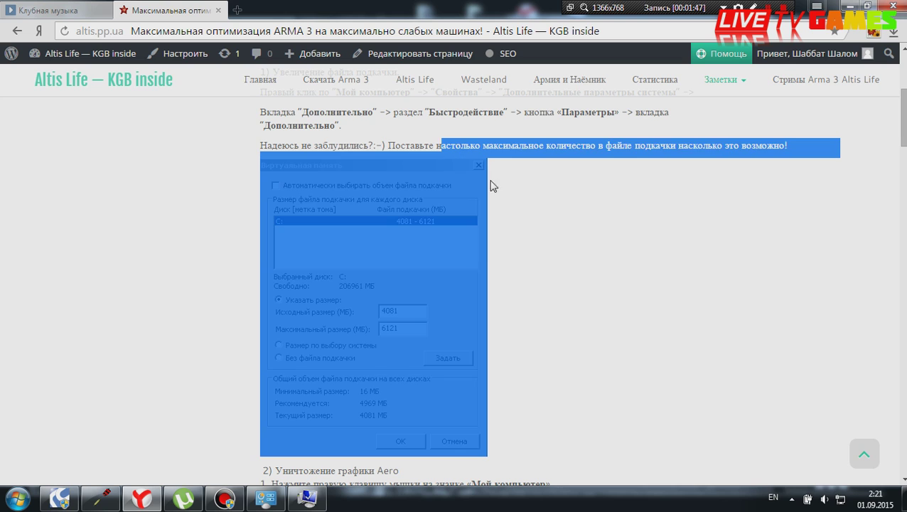
left_click(626, 265)
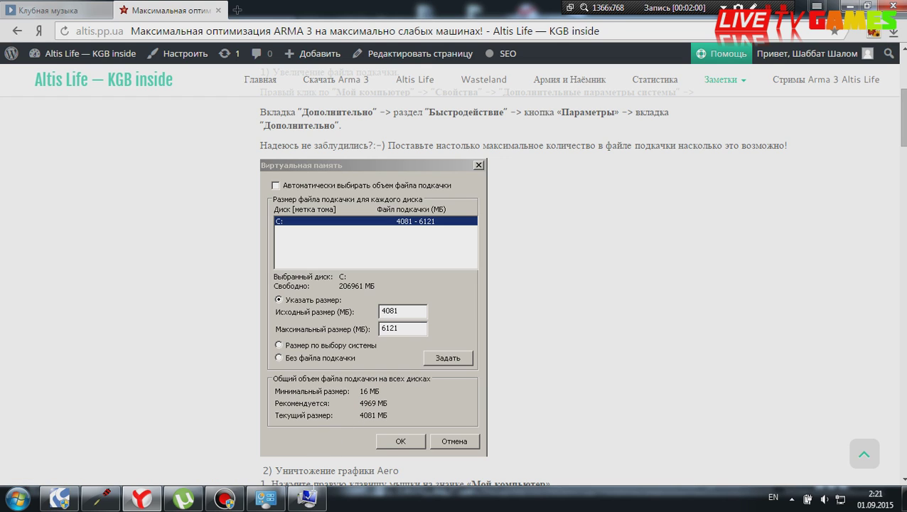
- In the virtual memory settings, turn off automatic paging file sizing and choose a custom size for drive C:
left_click(307, 497)
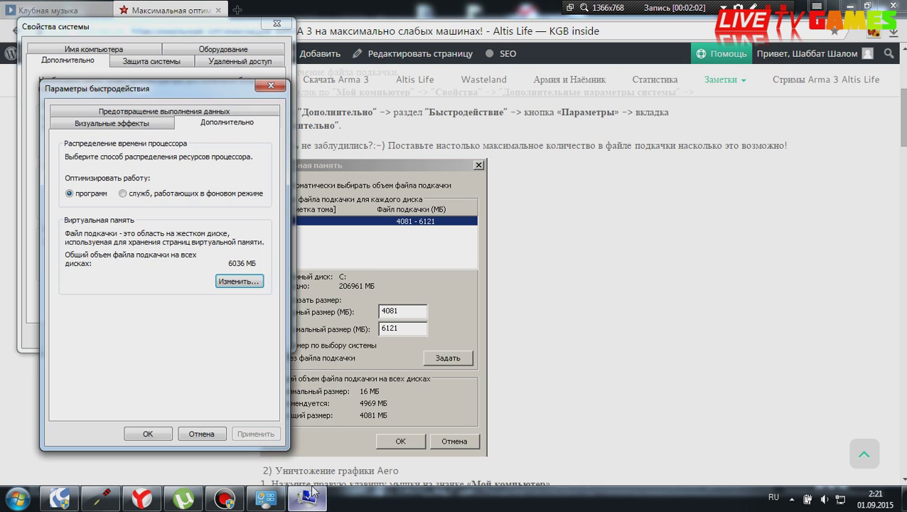
left_click(239, 281)
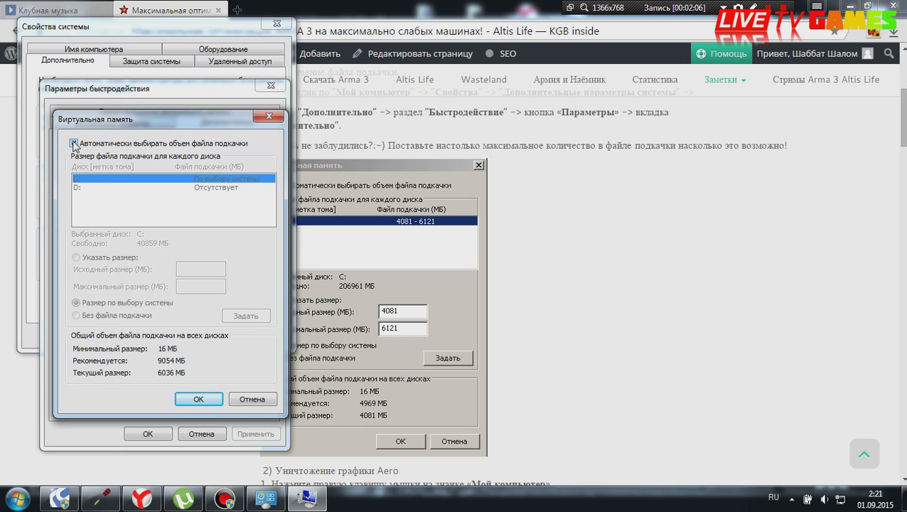
left_click(74, 143)
left_click(233, 186)
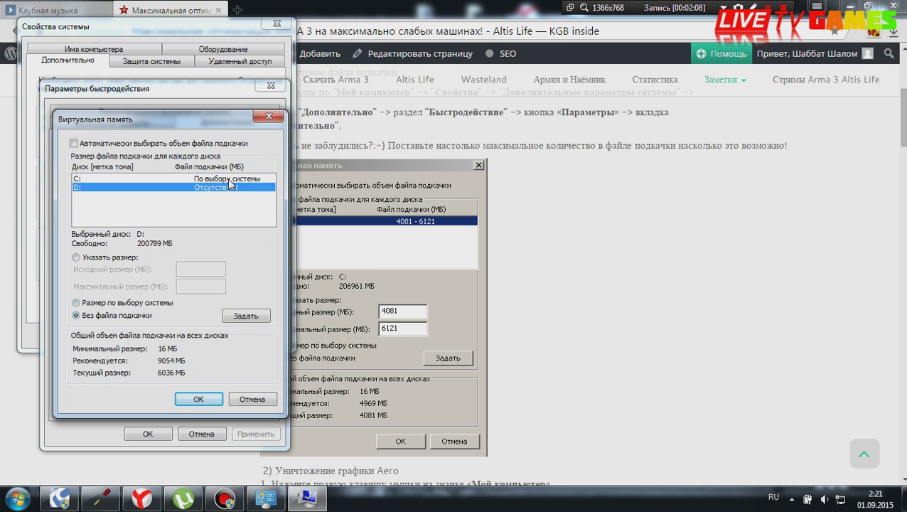
left_click(232, 179)
left_click(223, 188)
left_click(230, 178)
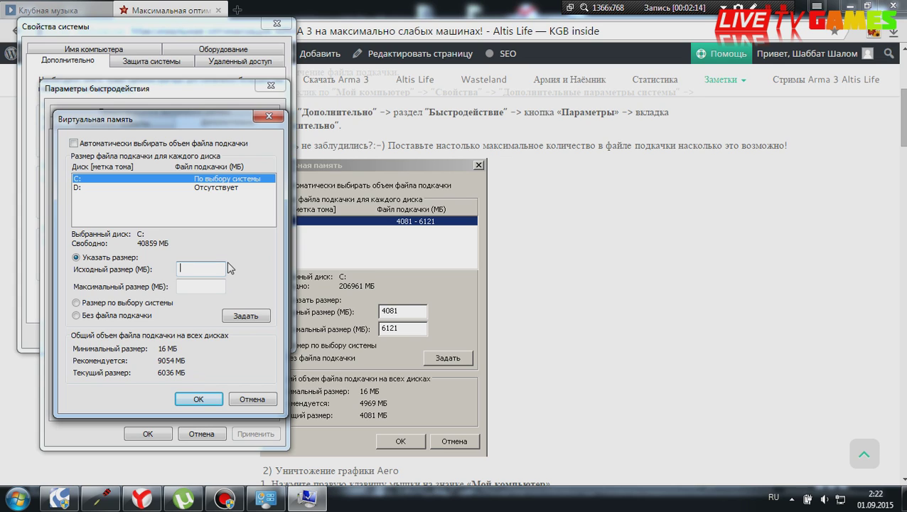
- Set drive C:'s initial paging file size to 4081 MB, then accept the virtual memory settings and the restart notice
type("4081")
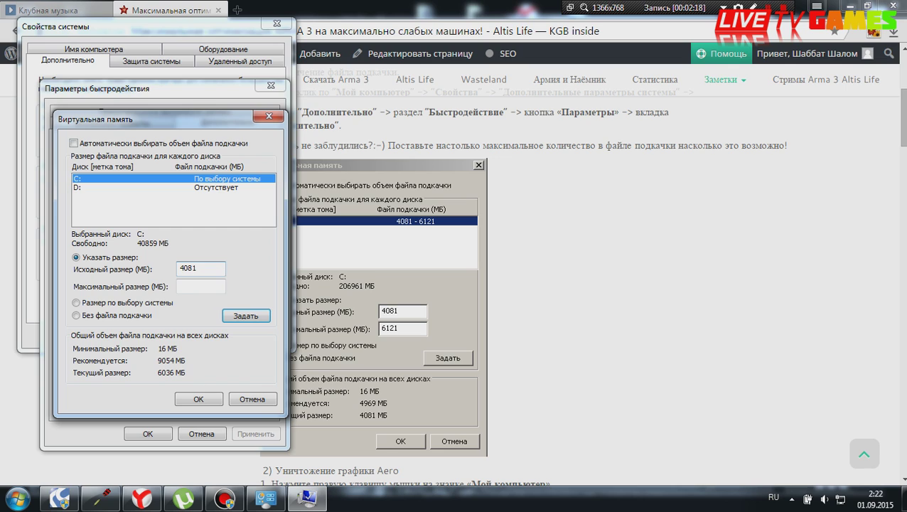
key("Tab")
left_click(200, 399)
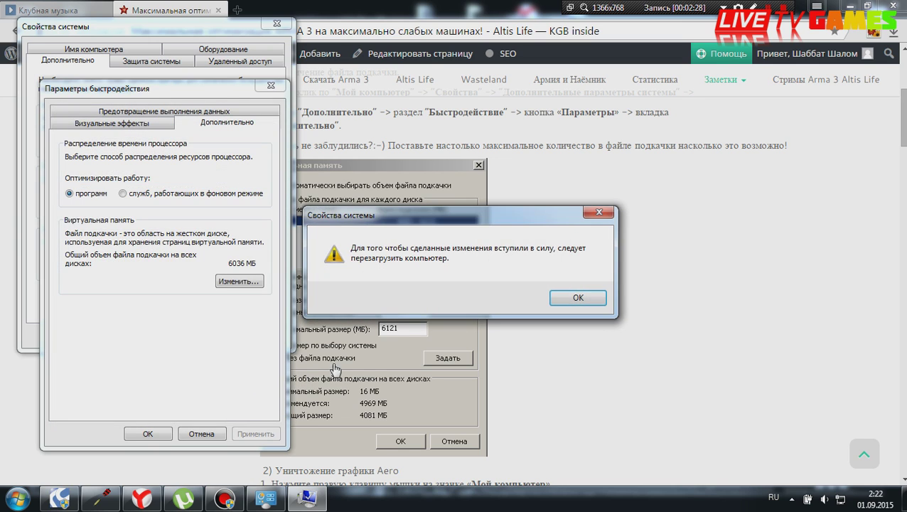
left_click(569, 299)
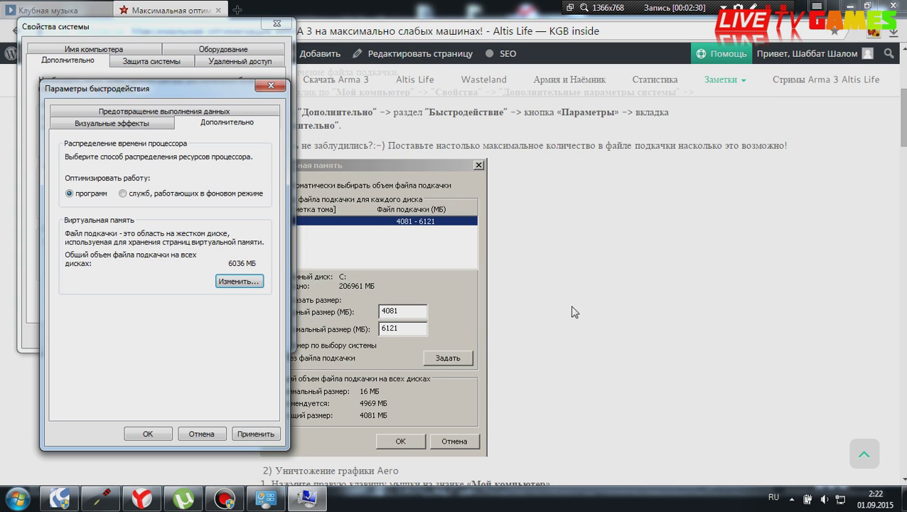
- Read the guide's second section on removing Aero graphics, including the list of visual effects to uncheck
left_click(573, 310)
scroll(496, 364, "down", 3)
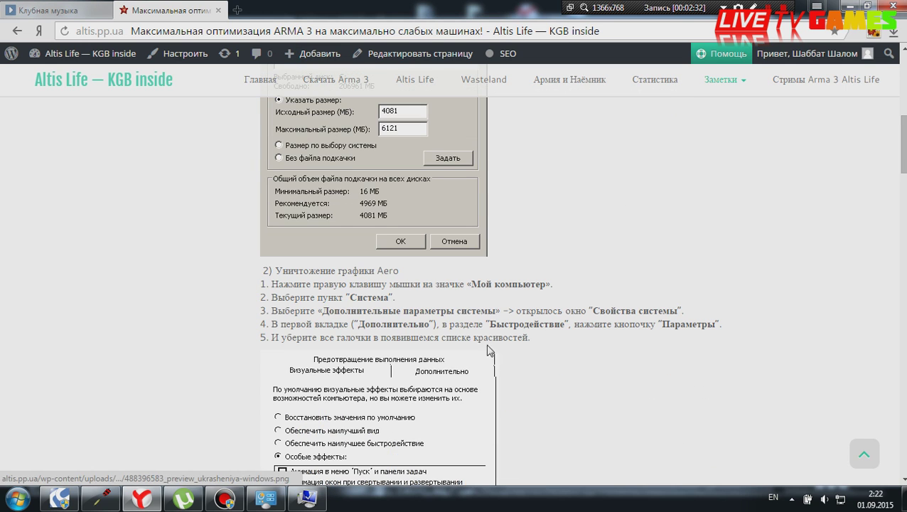
scroll(402, 307, "down", 1)
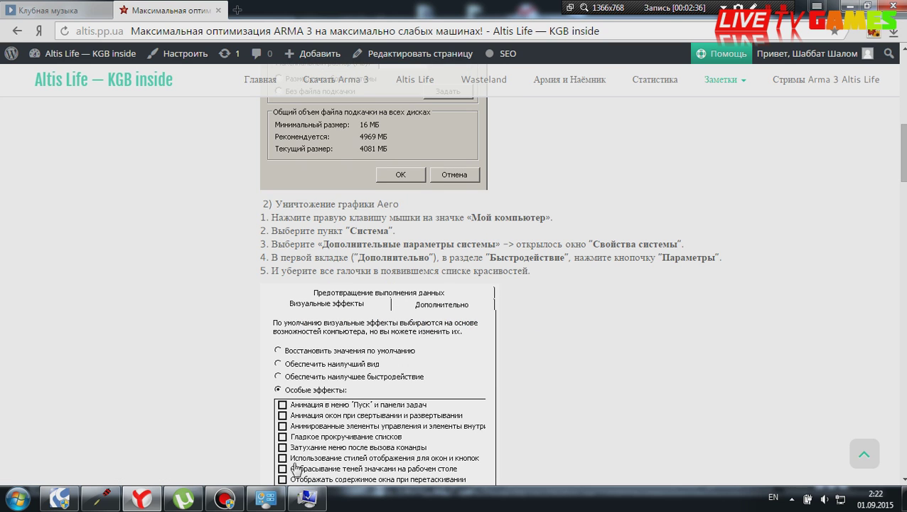
- Close the System information window and minimize the browser, leaving the performance options on the desktop
left_click(266, 498)
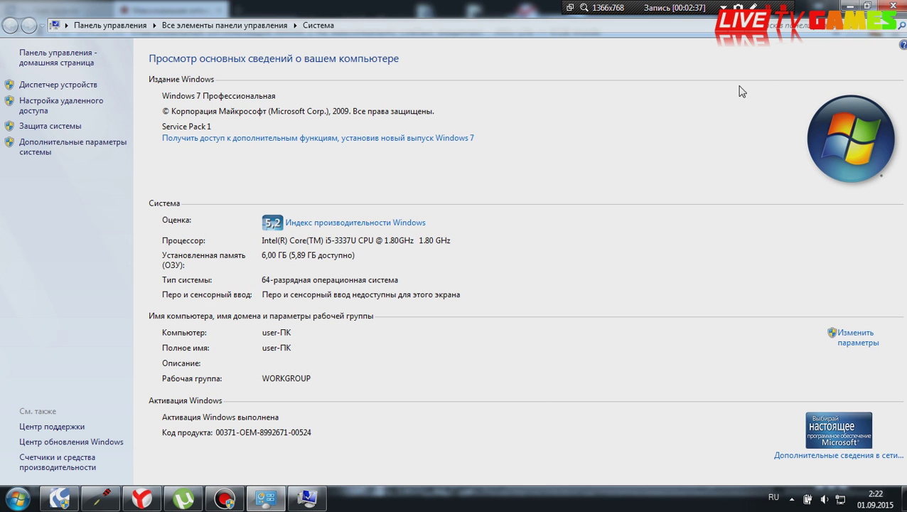
left_click(891, 6)
left_click(852, 6)
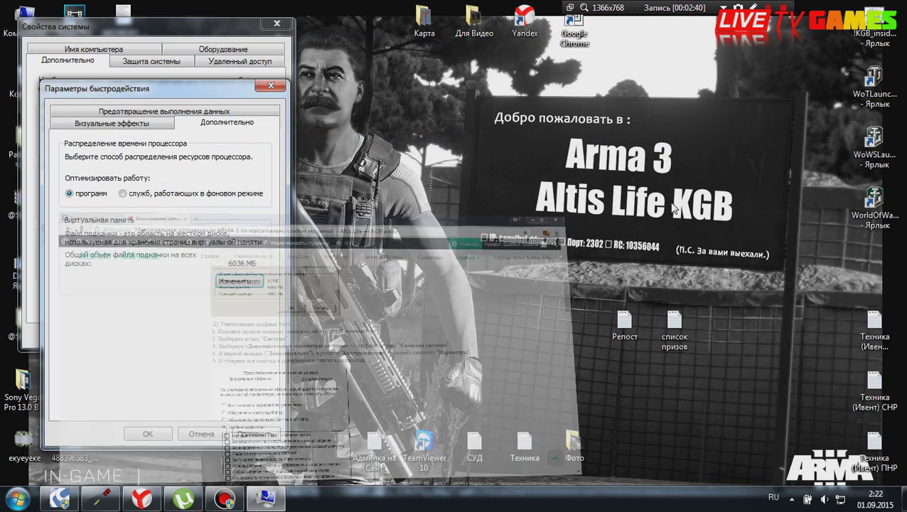
- Close the performance options and system properties dialogs
left_click(271, 85)
left_click(277, 23)
right_click(29, 6)
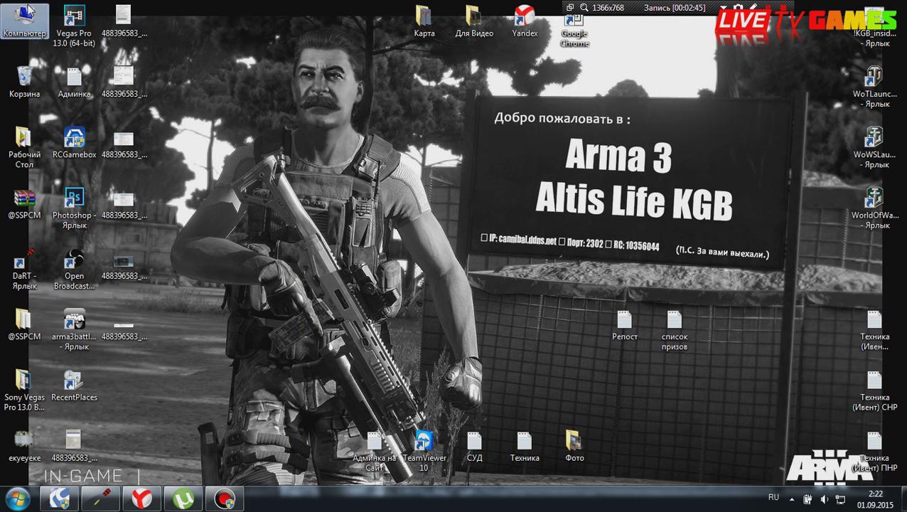
left_click(68, 132)
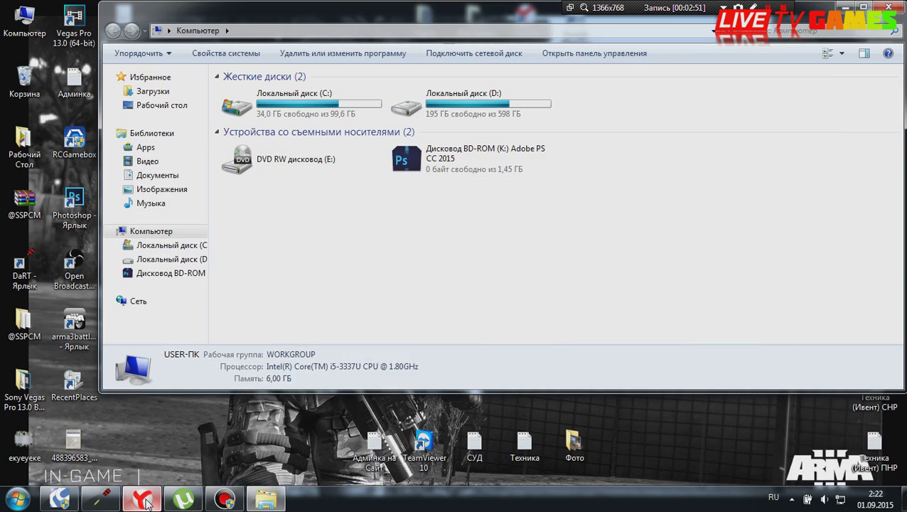
- Restore the guide's browser window to a smaller size beside the desktop icons and close the Computer window
left_click(142, 500)
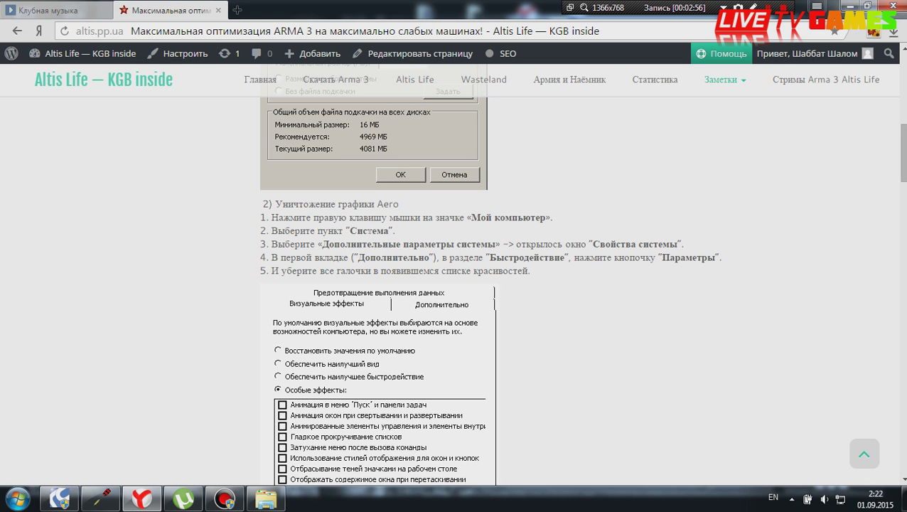
left_click(868, 6)
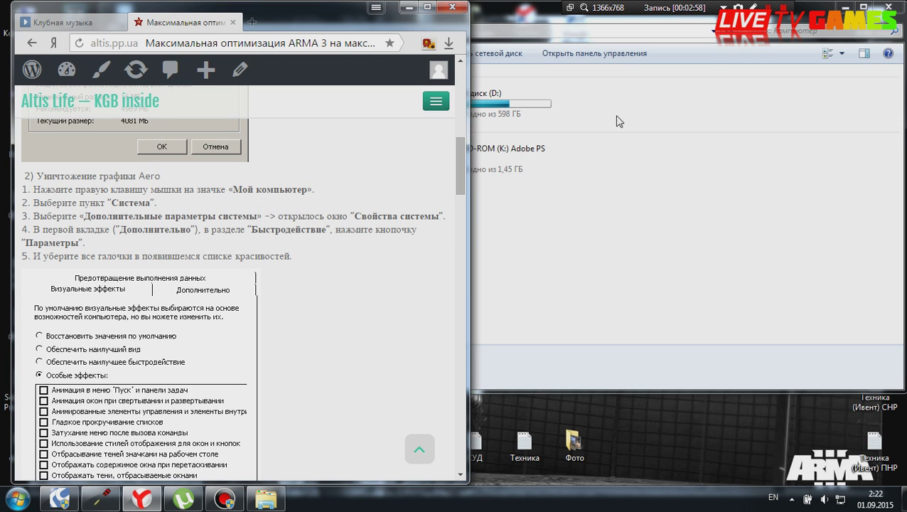
left_click(711, 213)
left_click(888, 6)
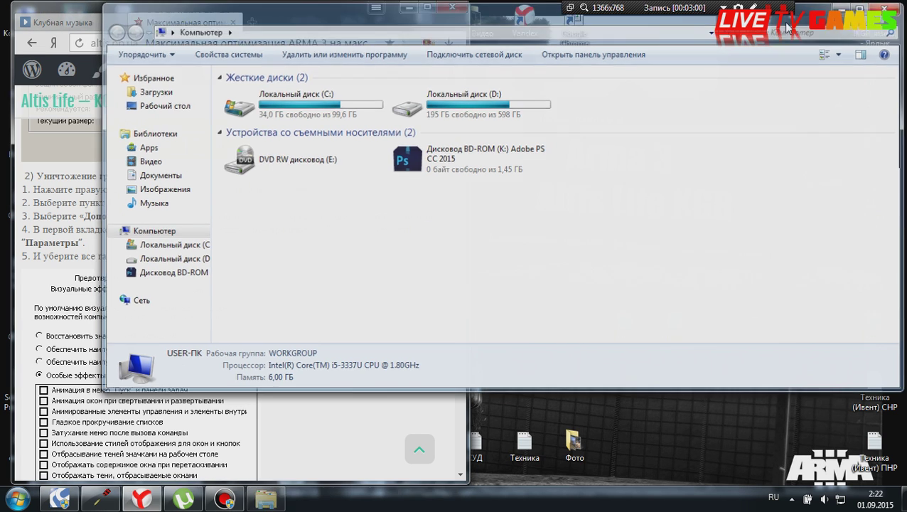
left_click_drag(334, 14, 676, 20)
- Open the advanced system settings from the Computer properties and close the System information window
right_click(24, 23)
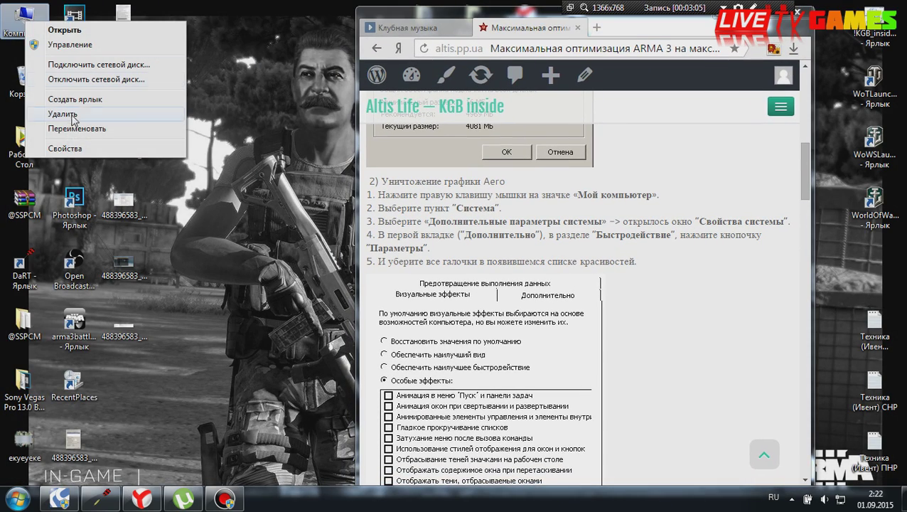
left_click(76, 149)
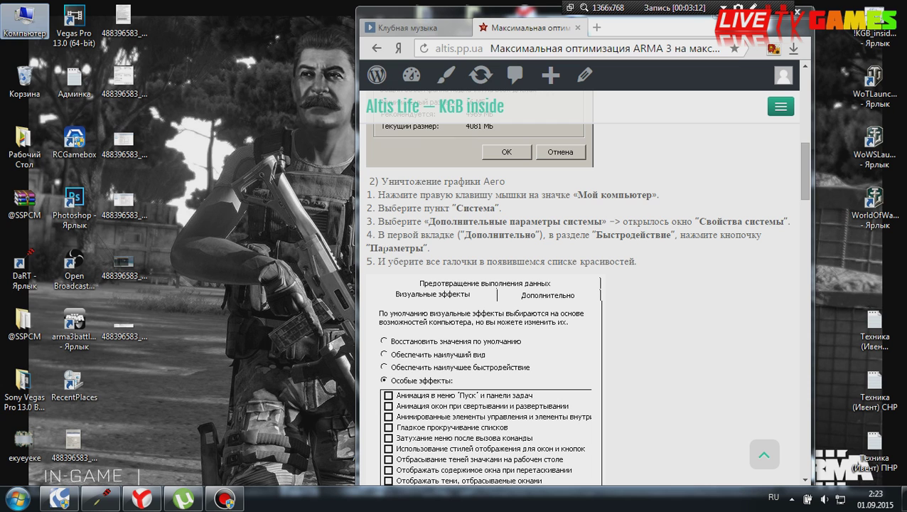
right_click(33, 27)
left_click(135, 158)
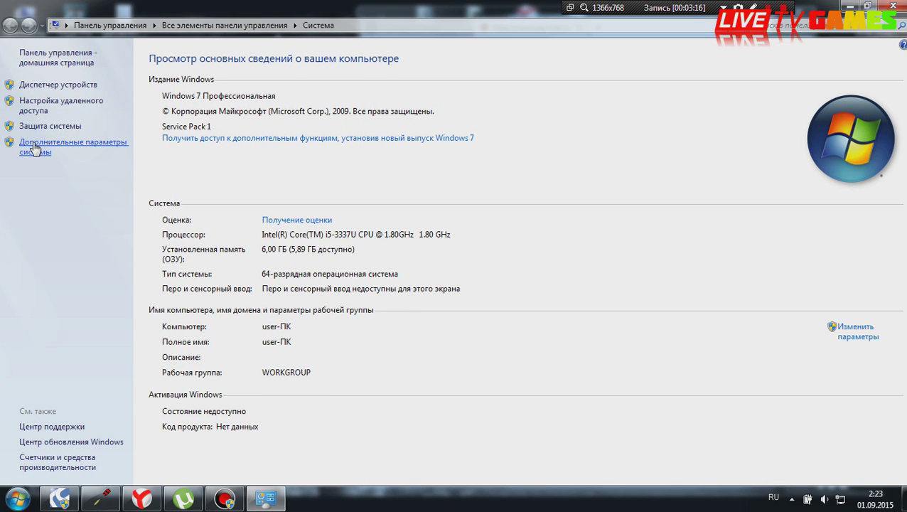
left_click(35, 147)
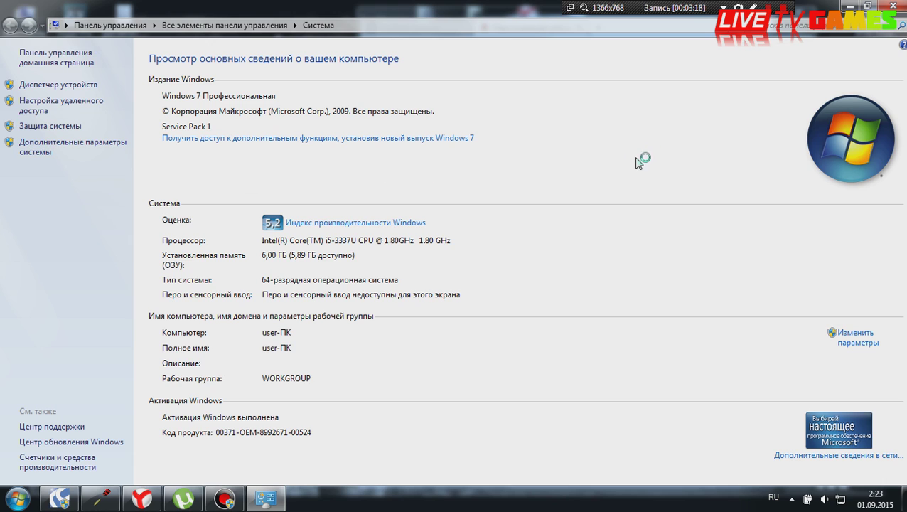
left_click(893, 5)
left_click(894, 6)
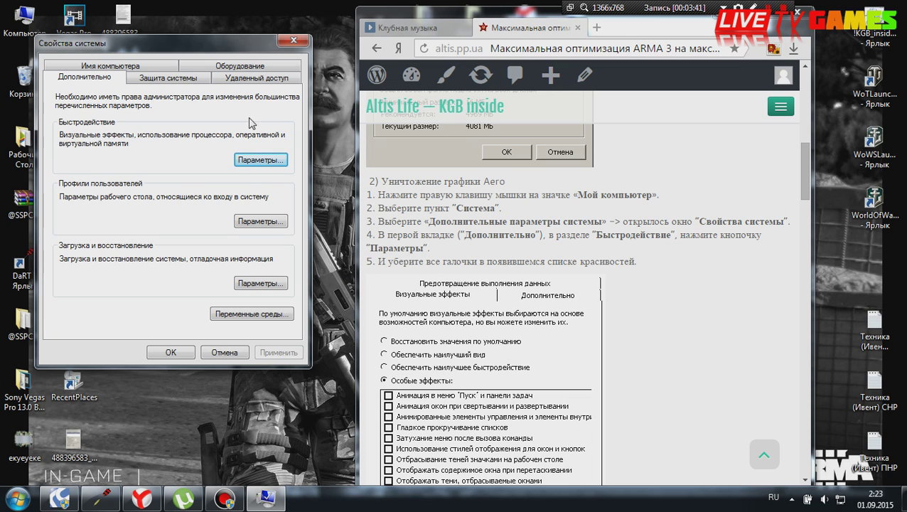
- Open the performance settings, choose custom visual effects (Особые эффекты), and close the Computer Management window
left_click(248, 159)
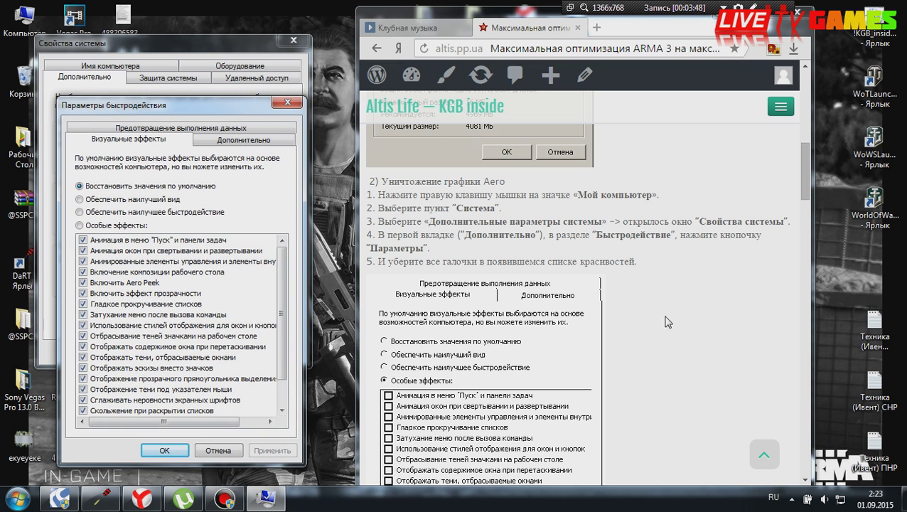
left_click(98, 226)
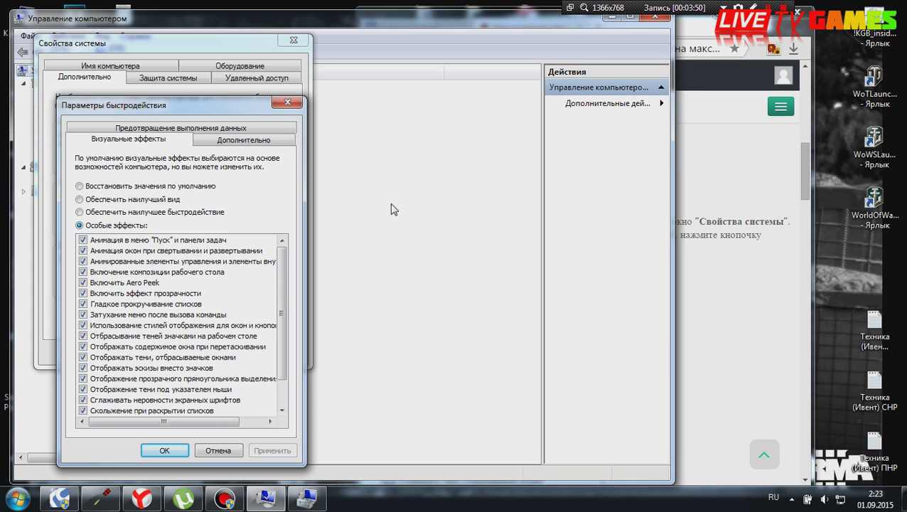
left_click(655, 16)
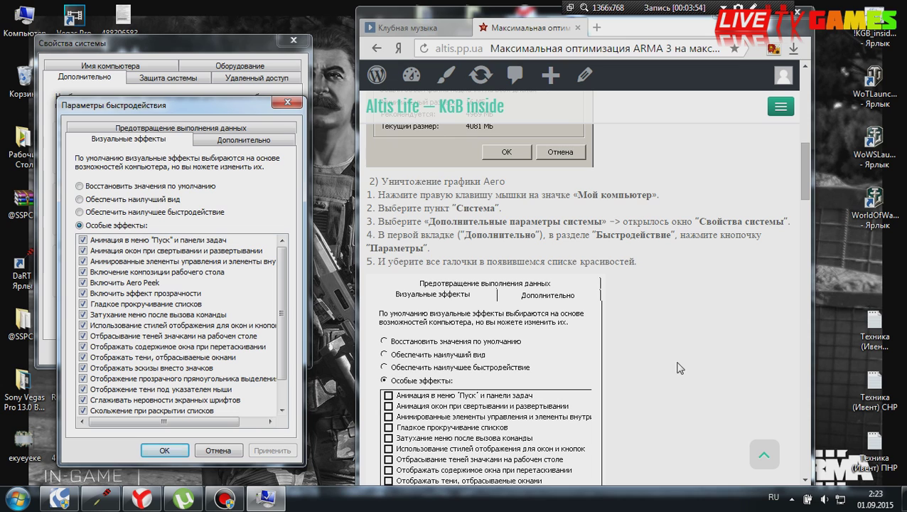
- Following the guide's list, uncheck the visual effects from the Start menu and taskbar animation through showing window contents while dragging
left_click(675, 361)
scroll(676, 361, "down", 3)
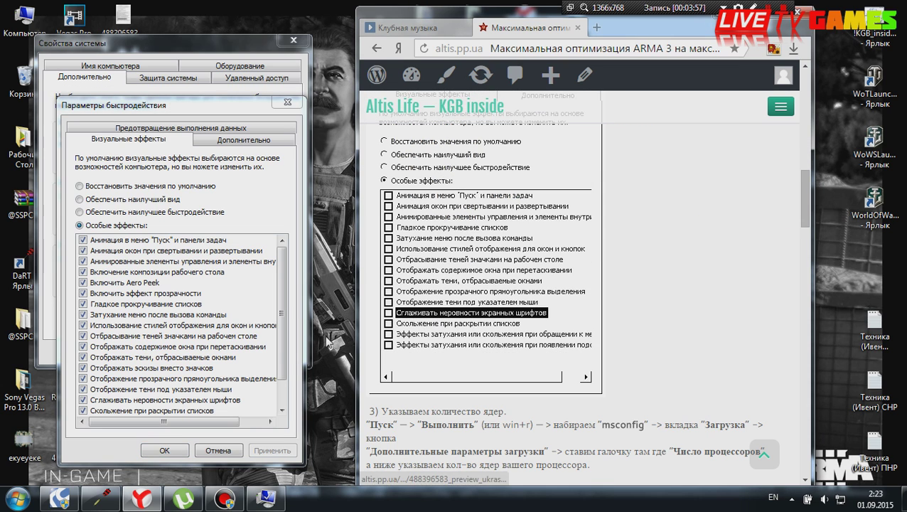
scroll(642, 307, "up", 2)
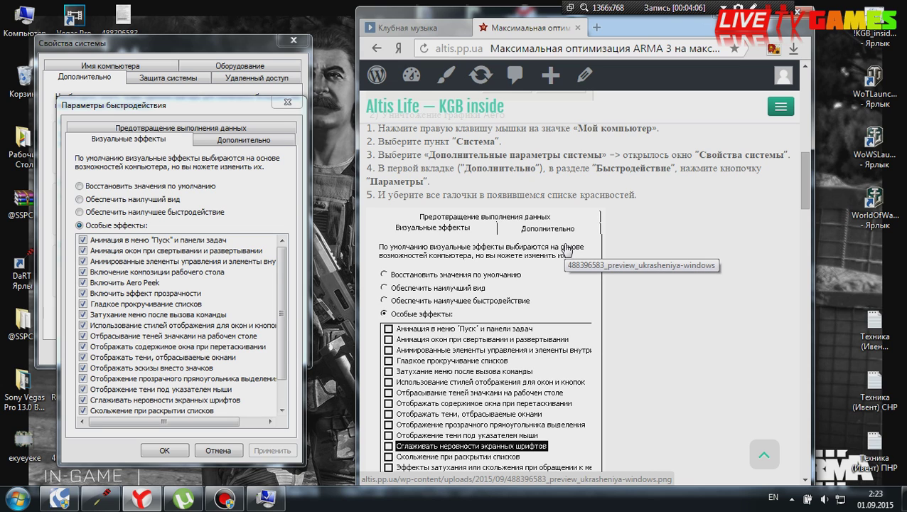
scroll(567, 250, "down", 2)
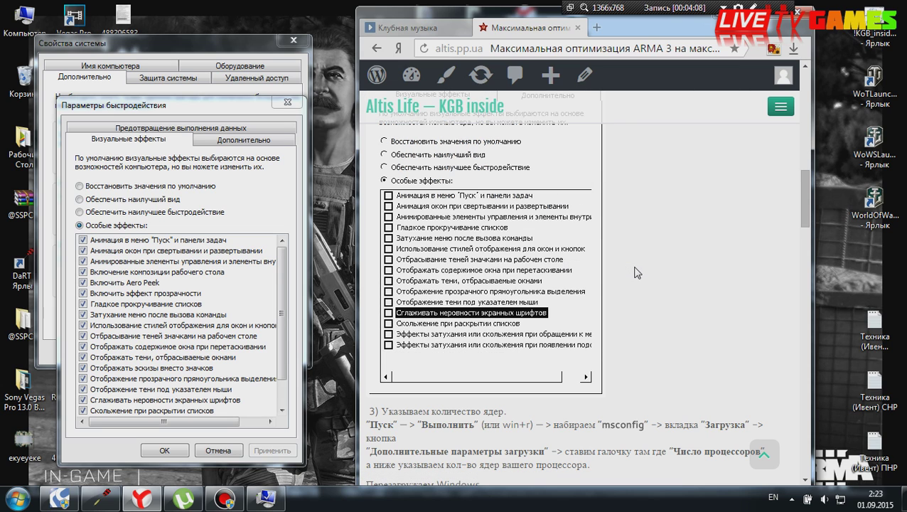
scroll(637, 275, "up", 1)
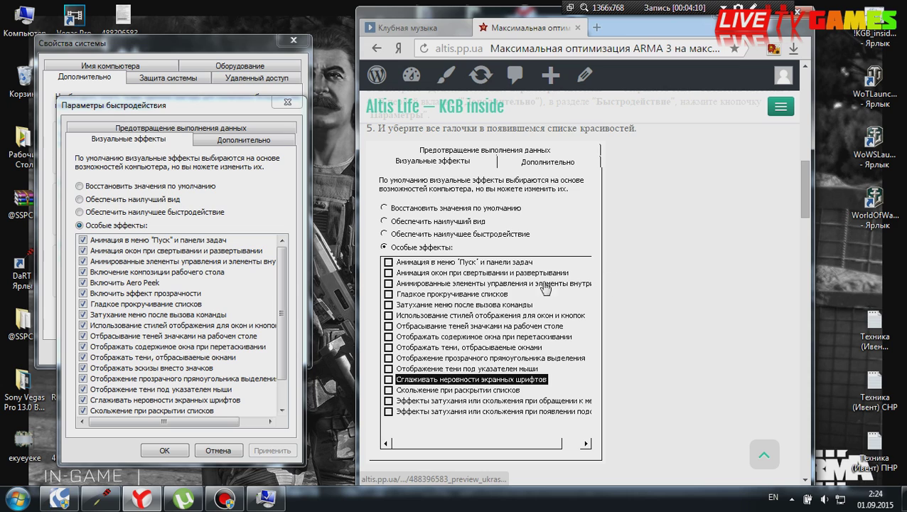
left_click(83, 241)
left_click(84, 251)
left_click(84, 261)
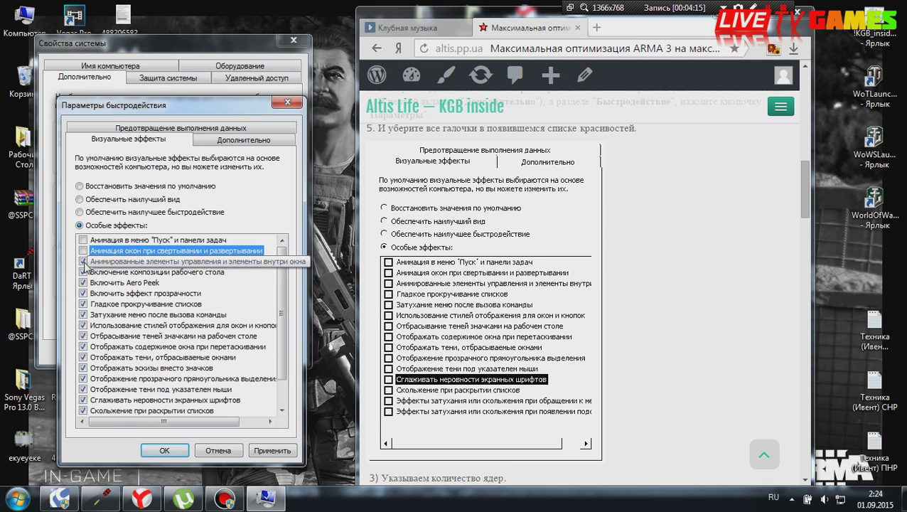
left_click(84, 272)
left_click(82, 293)
left_click(84, 282)
left_click(83, 314)
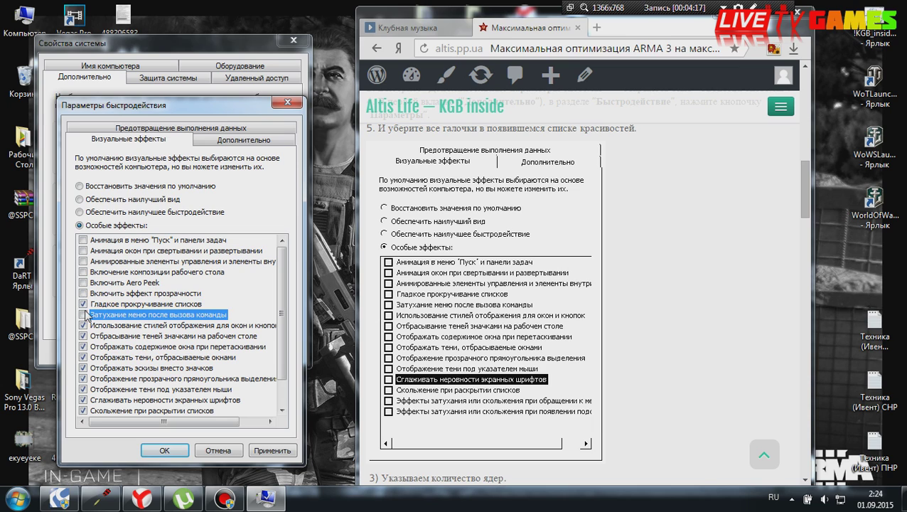
left_click(83, 304)
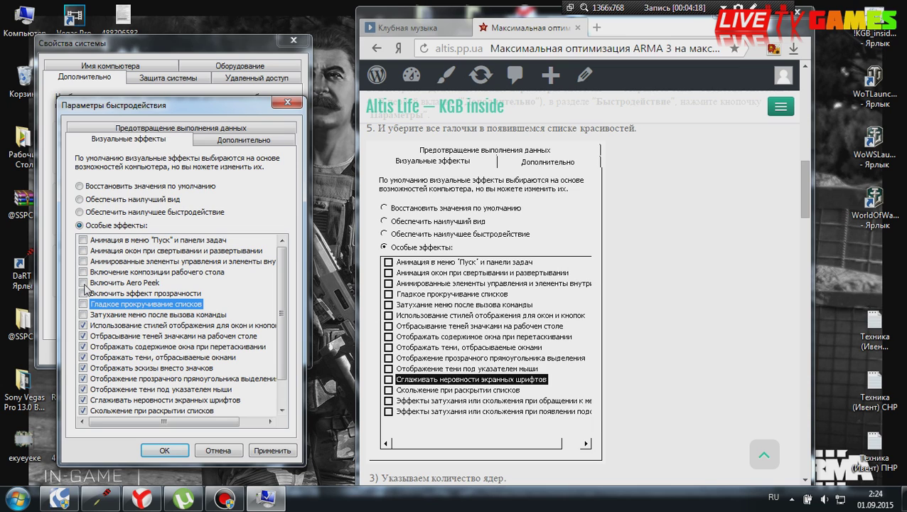
left_click(83, 325)
left_click(84, 346)
scroll(91, 347, "down", 1)
left_click(97, 303)
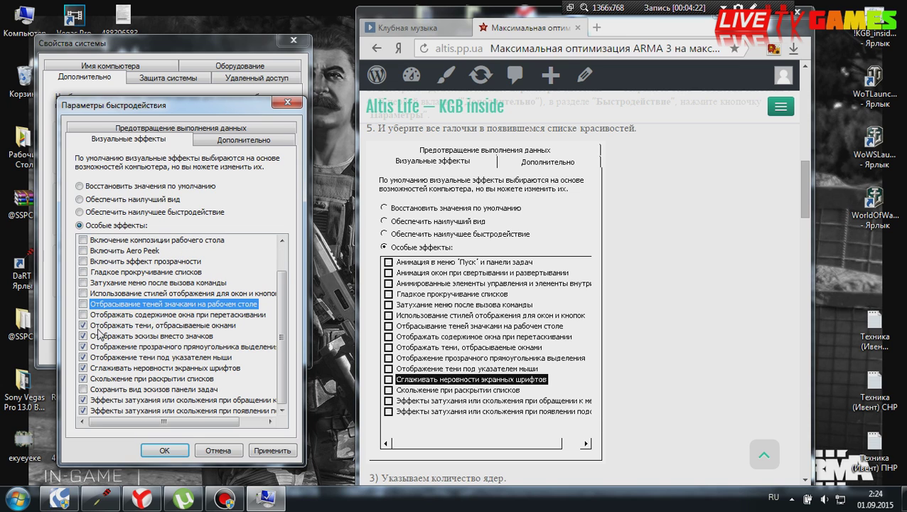
- Uncheck the remaining visual effects, from window shadows through the last fade or slide effect, and accept the performance options
left_click(97, 325)
left_click(96, 336)
left_click(97, 346)
left_click(99, 357)
left_click(100, 367)
left_click(102, 378)
double_click(104, 389)
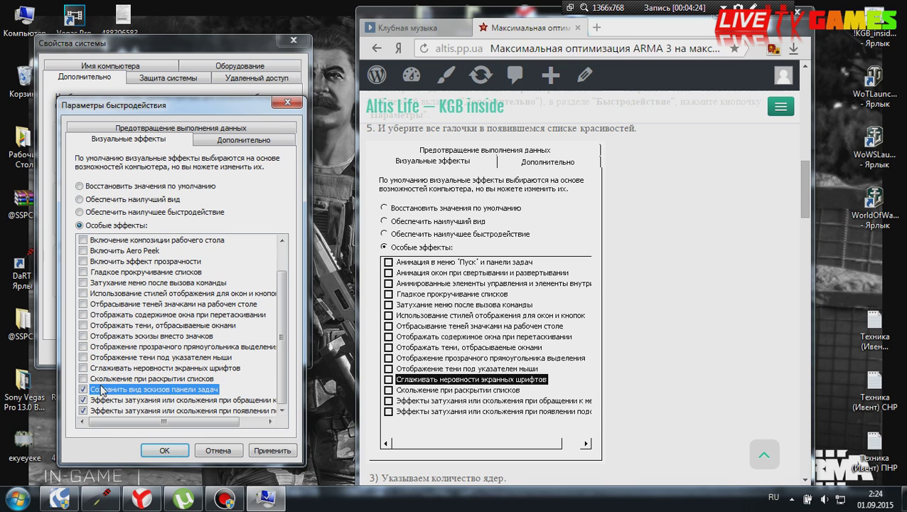
left_click(104, 400)
left_click(106, 410)
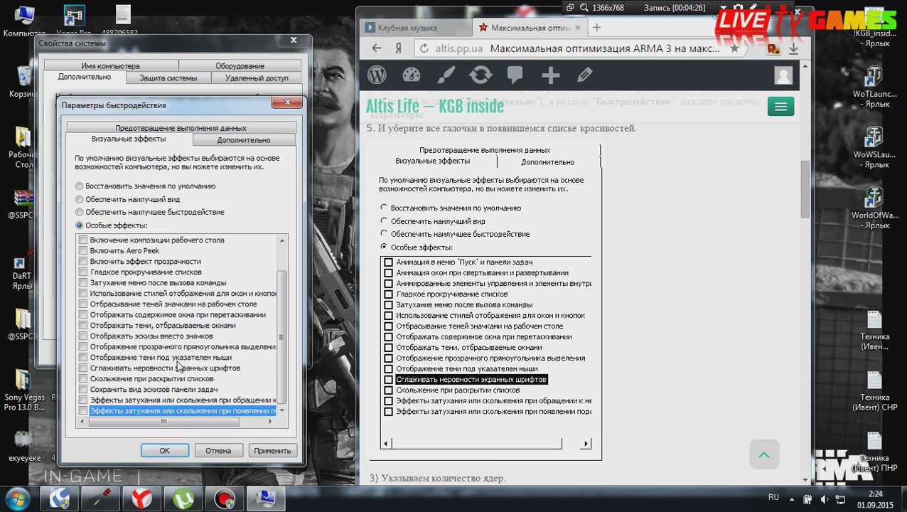
scroll(193, 359, "up", 1)
left_click(176, 452)
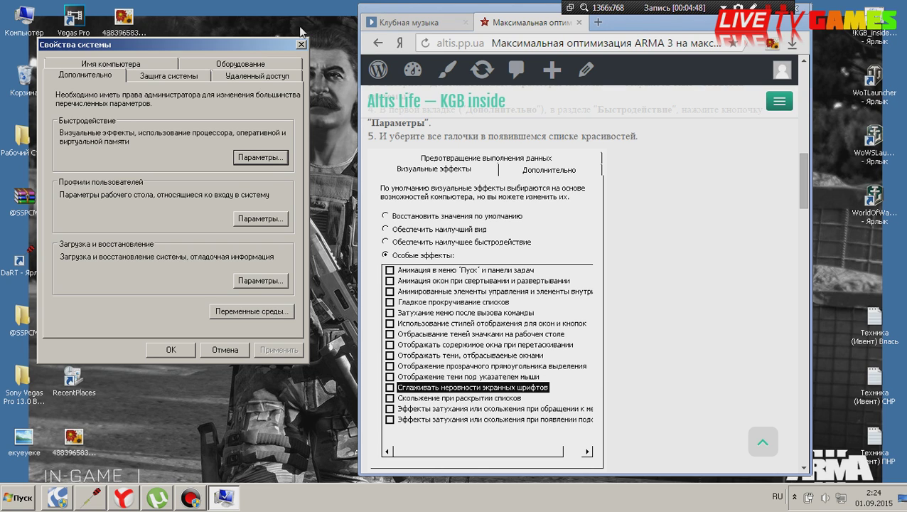
- Accept and close the system properties dialog, then refresh the desktop
left_click_drag(202, 44, 219, 53)
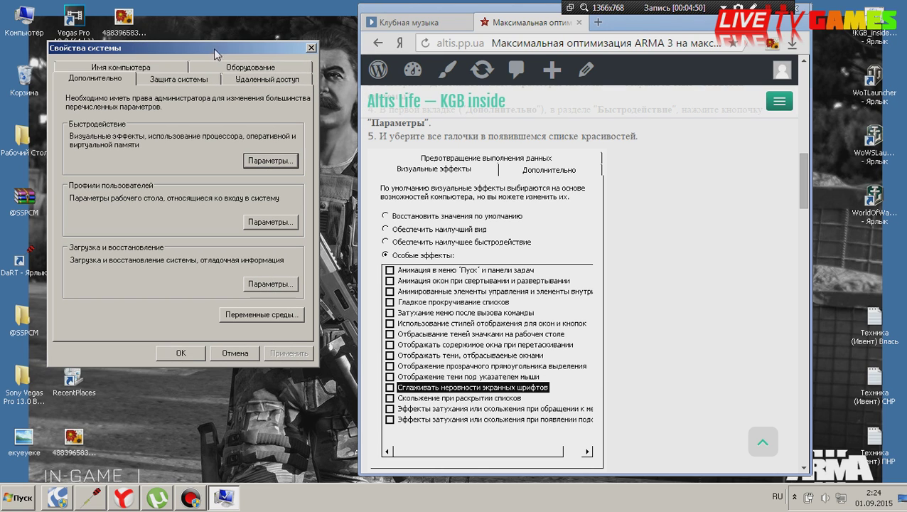
left_click(181, 354)
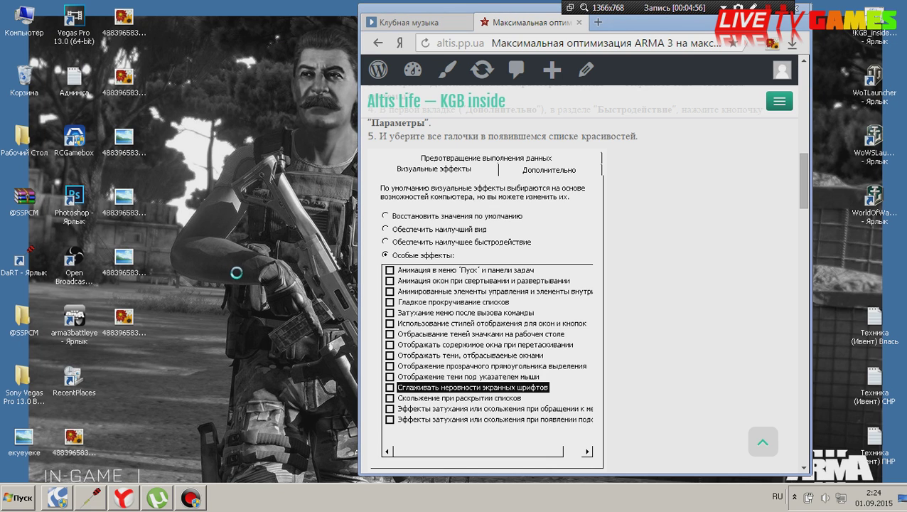
right_click(215, 239)
left_click(235, 265)
right_click(219, 246)
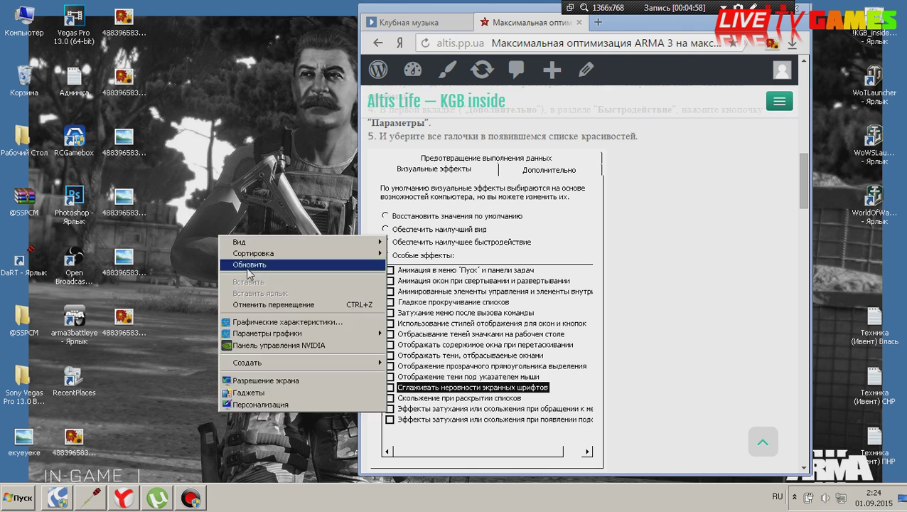
left_click(238, 269)
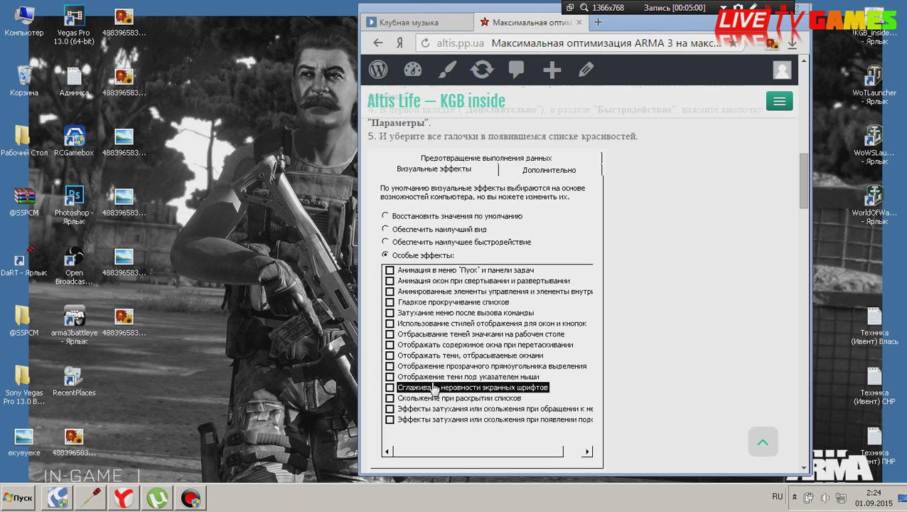
- Consult the guide's third section on setting the number of cores, then search for msconfig and launch it
left_click(701, 330)
scroll(701, 334, "down", 2)
scroll(697, 345, "down", 2)
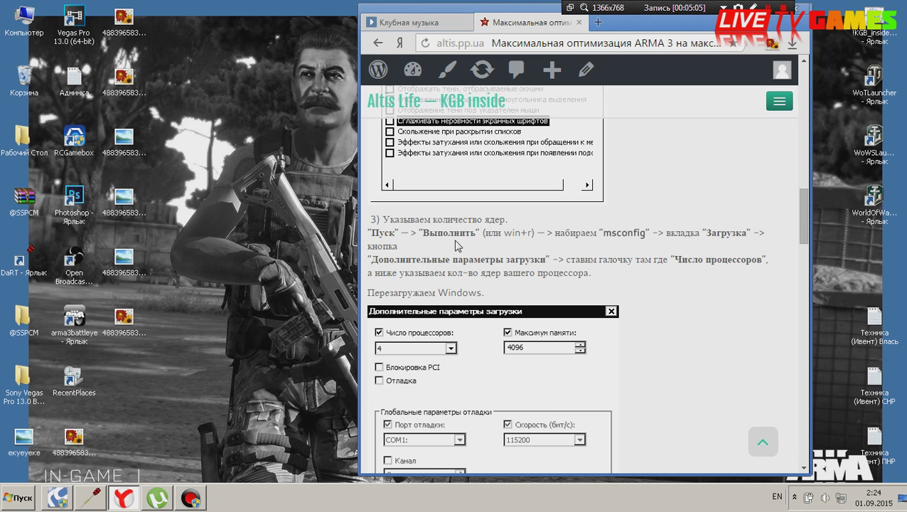
key("super")
key("alt+shift")
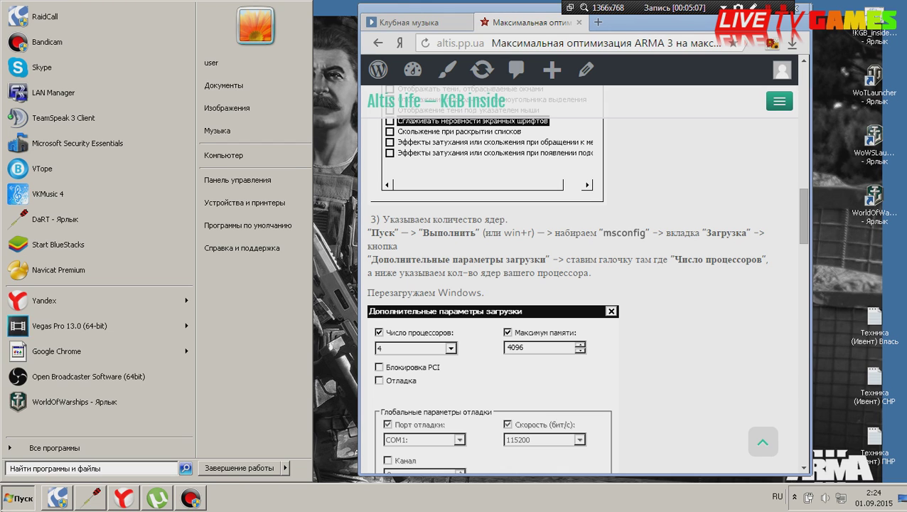
key("Escape")
left_click(16, 497)
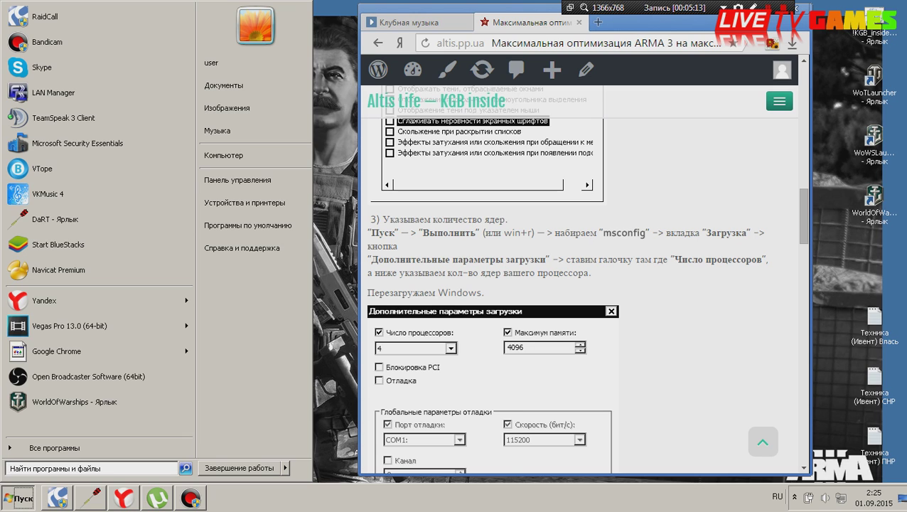
left_click(91, 468)
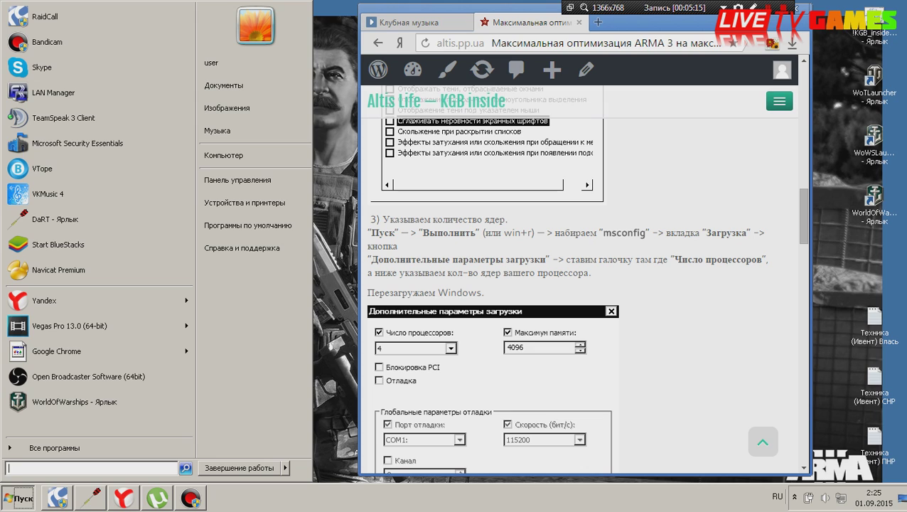
type("и")
key("BackSpace")
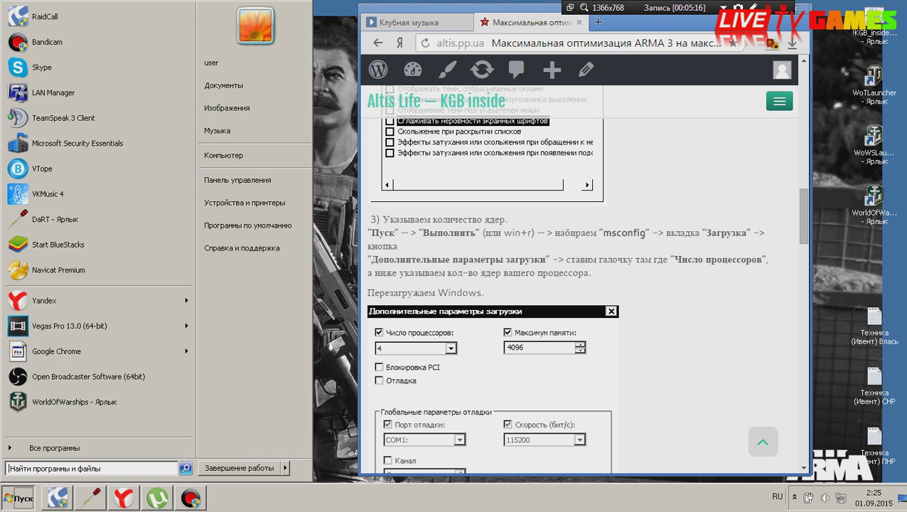
type("msconfig")
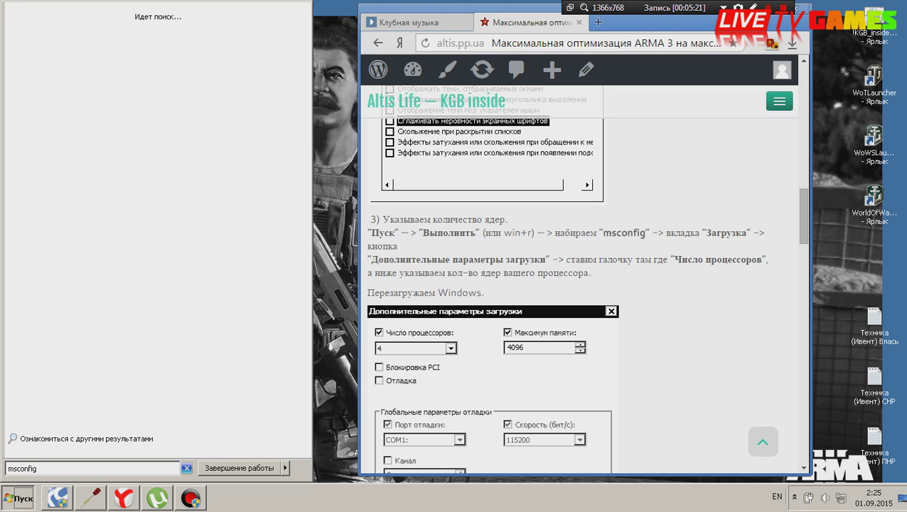
key("Return")
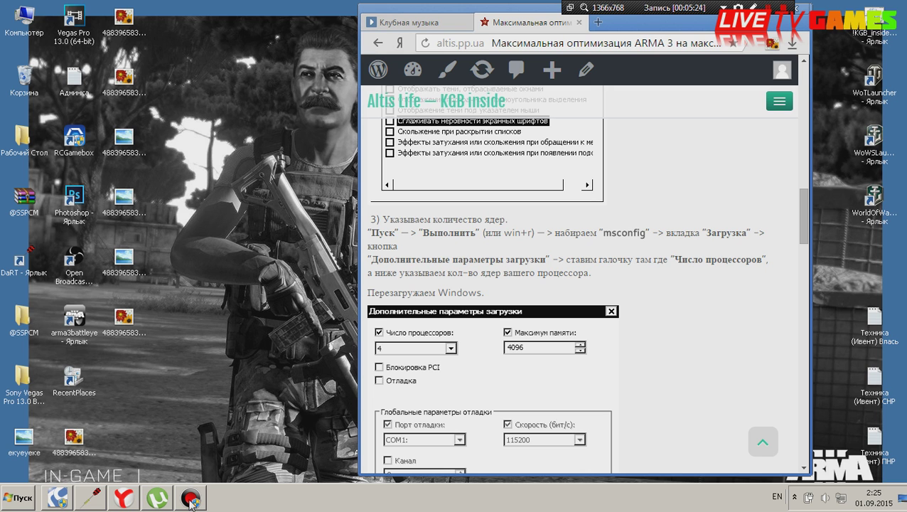
left_click(10, 500)
left_click(16, 503)
scroll(750, 305, "down", 2)
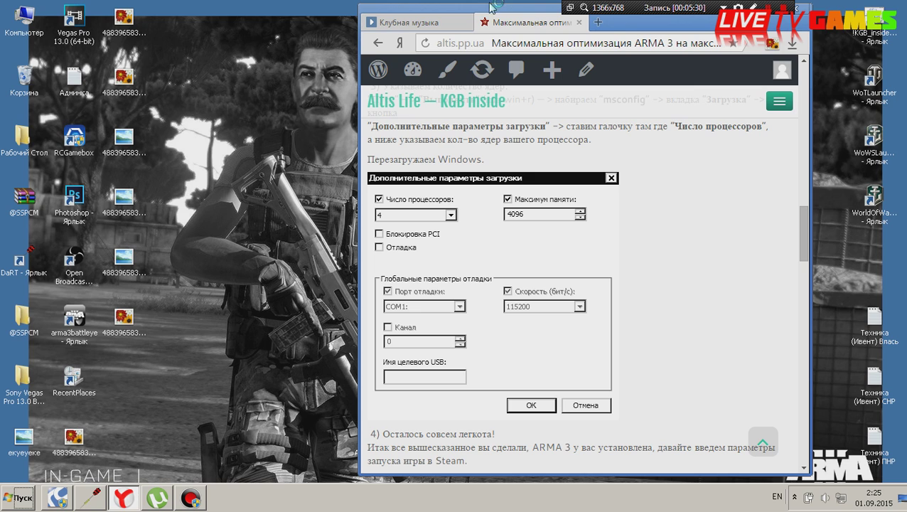
right_click(212, 225)
left_click(238, 256)
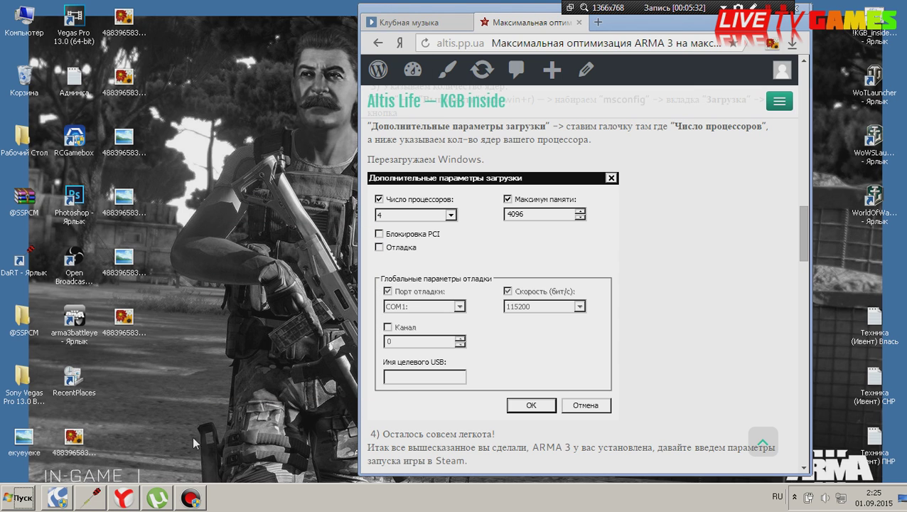
right_click(238, 245)
left_click(274, 280)
- Search for msconfig among the installed programs and launch it
key("super")
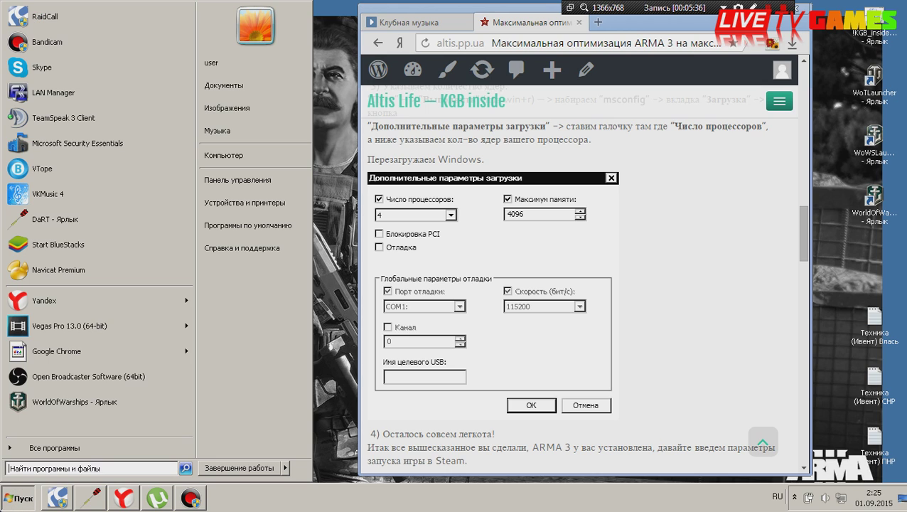
type("ms")
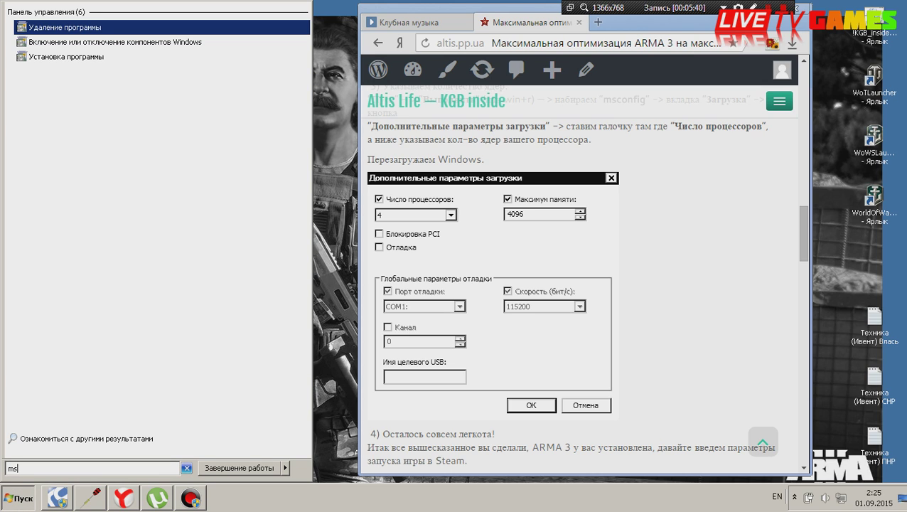
type("con")
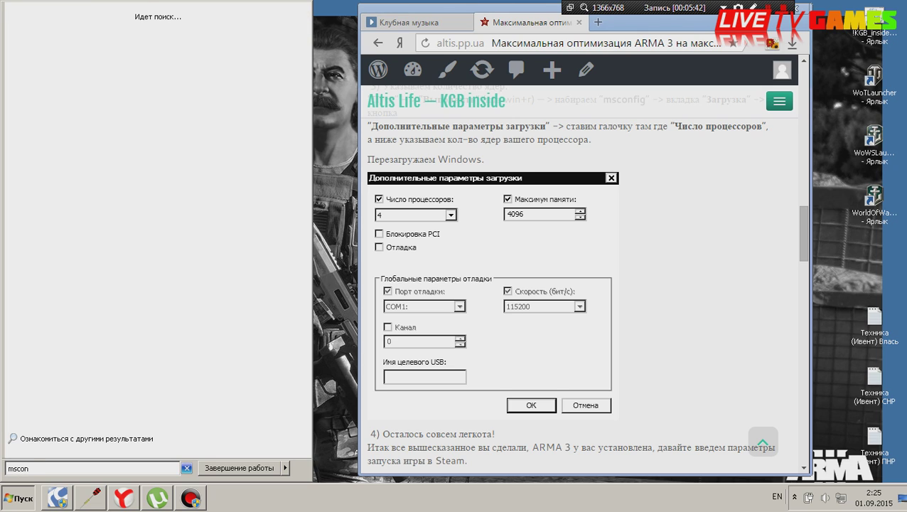
type("fig")
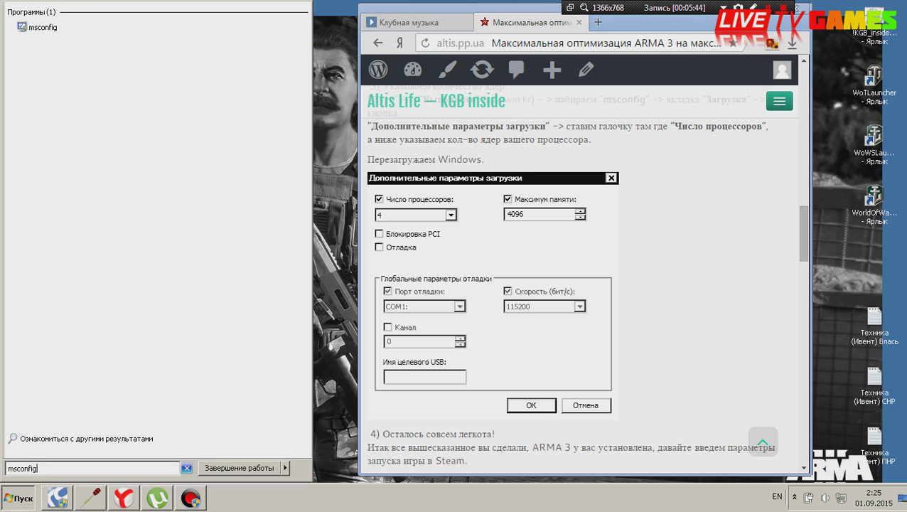
left_click(42, 29)
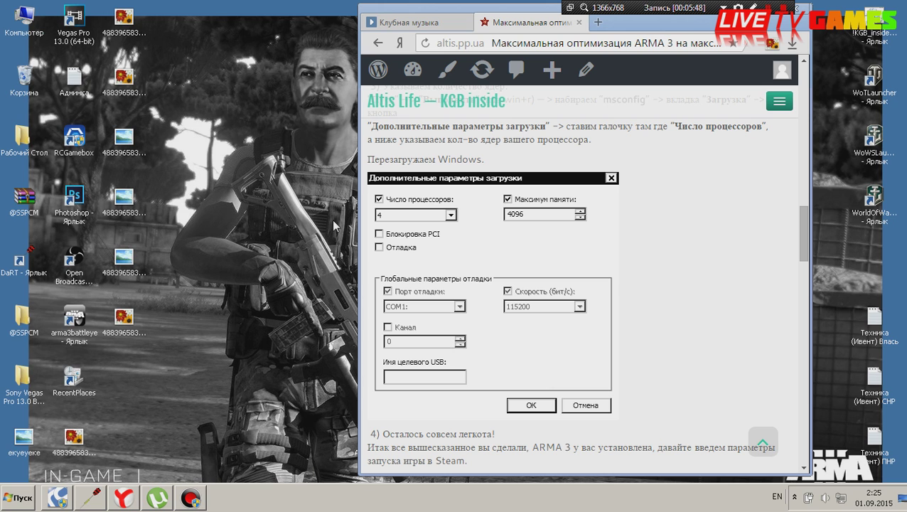
- Arrange the browser guide and the System Configuration window side by side, with the guide's advanced boot options example in view
left_click_drag(711, 32, 851, 14)
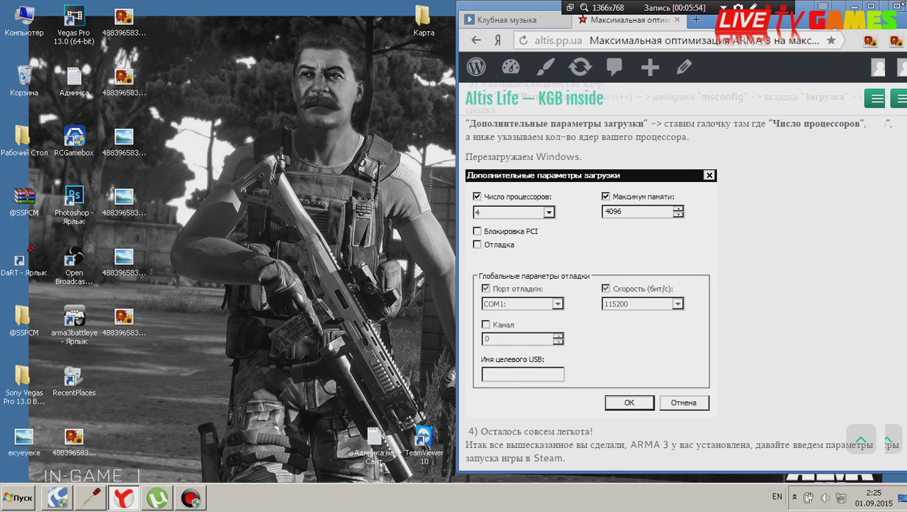
scroll(752, 279, "down", 3)
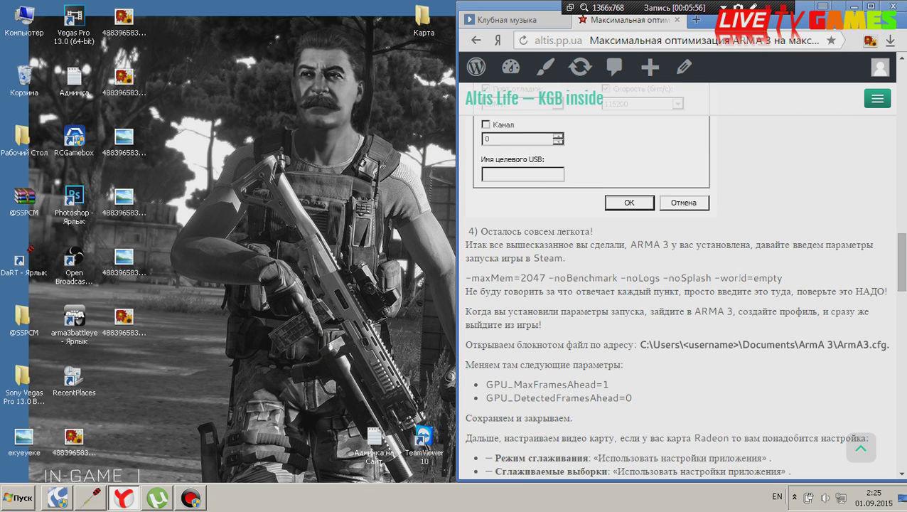
scroll(713, 280, "up", 2)
scroll(587, 257, "up", 1)
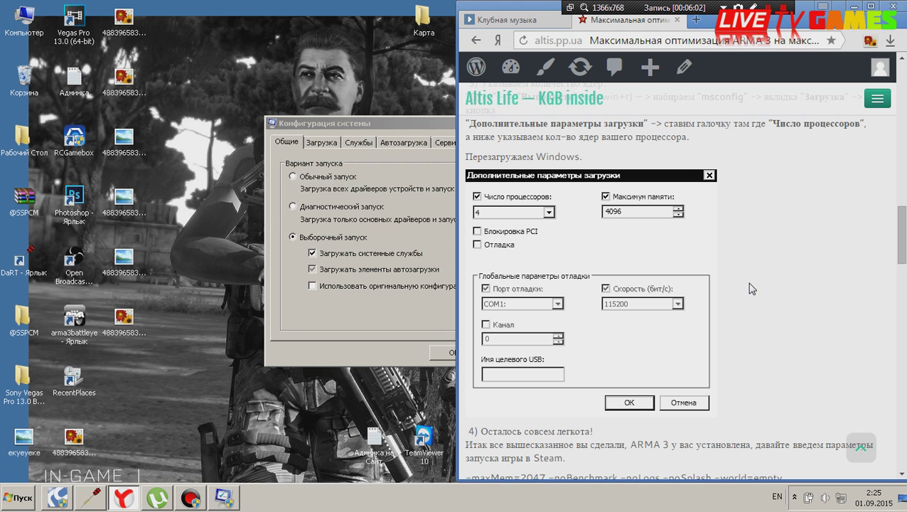
left_click(413, 122)
left_click_drag(413, 122, 198, 99)
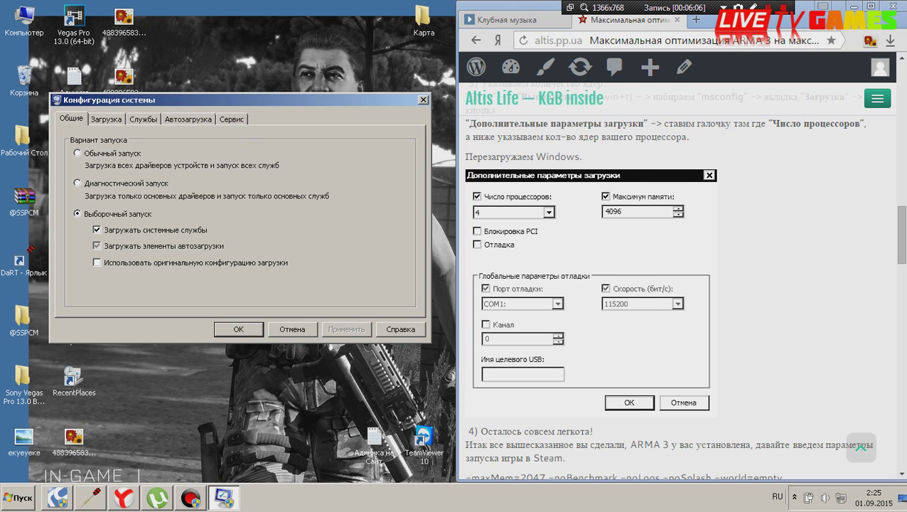
- Look through the System Configuration sections and open the advanced boot options for the Windows 7 entry
left_click(190, 119)
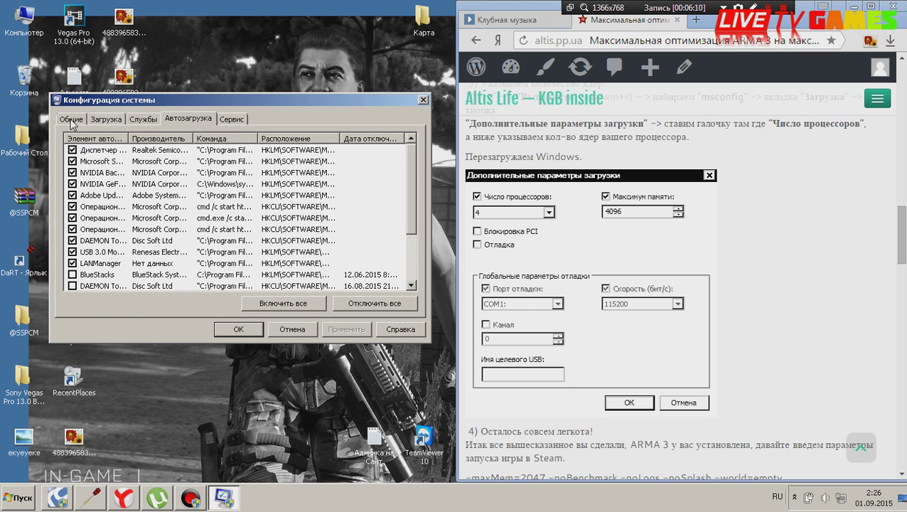
left_click(72, 119)
left_click(232, 119)
left_click(187, 119)
left_click(141, 119)
left_click(123, 122)
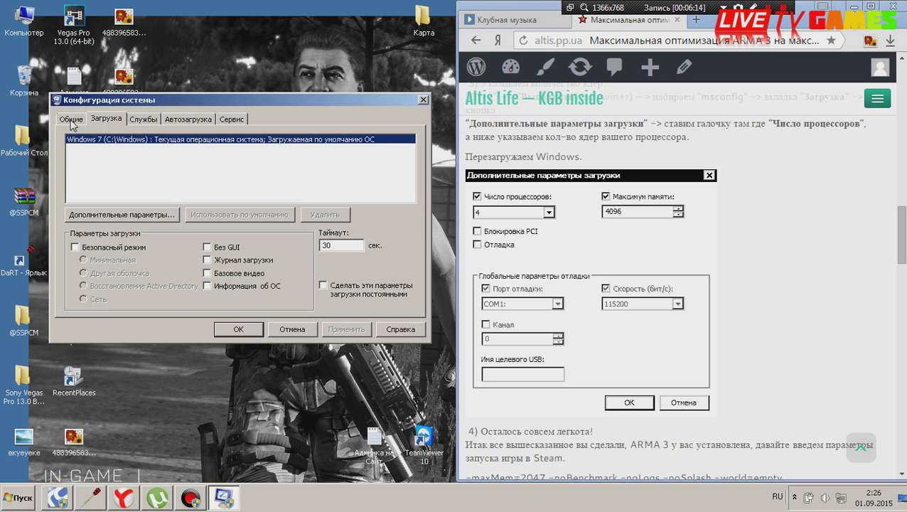
left_click(144, 214)
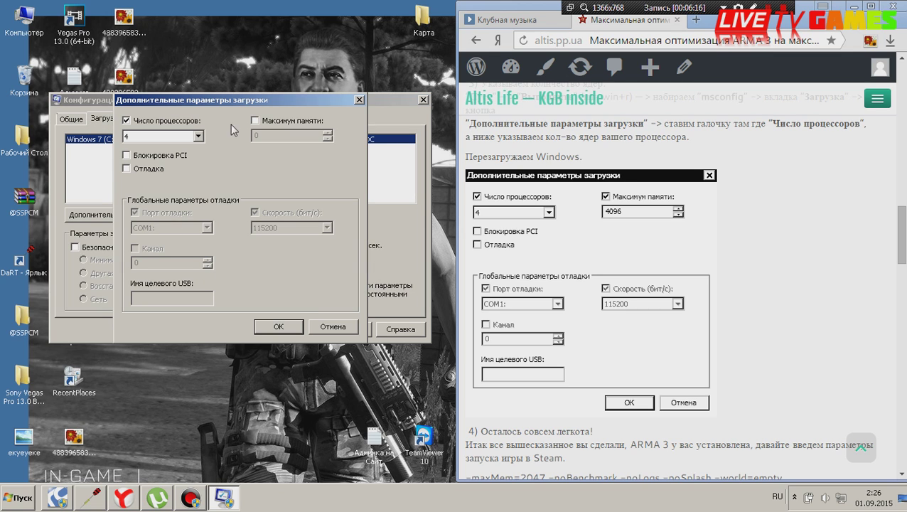
left_click_drag(222, 101, 224, 133)
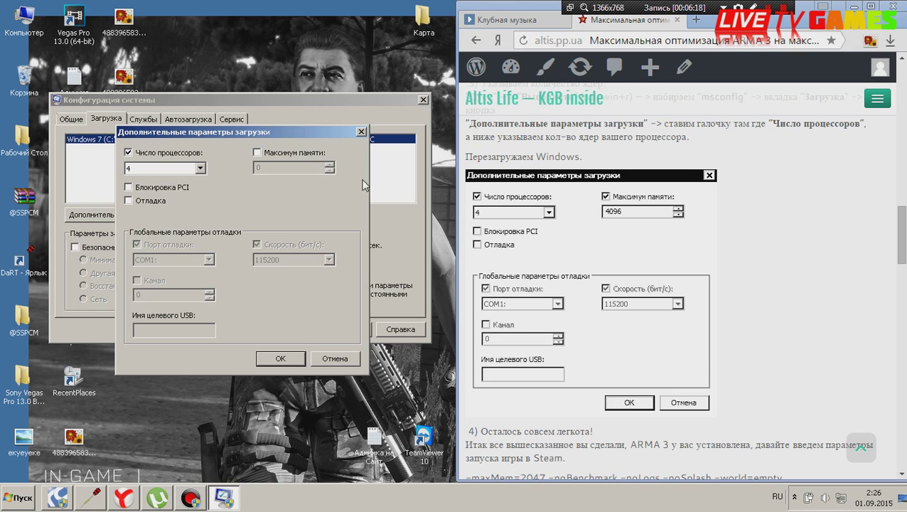
- Enable the maximum memory option, keep the number of processors at 4, and accept the boot options and system configuration
left_click(257, 152)
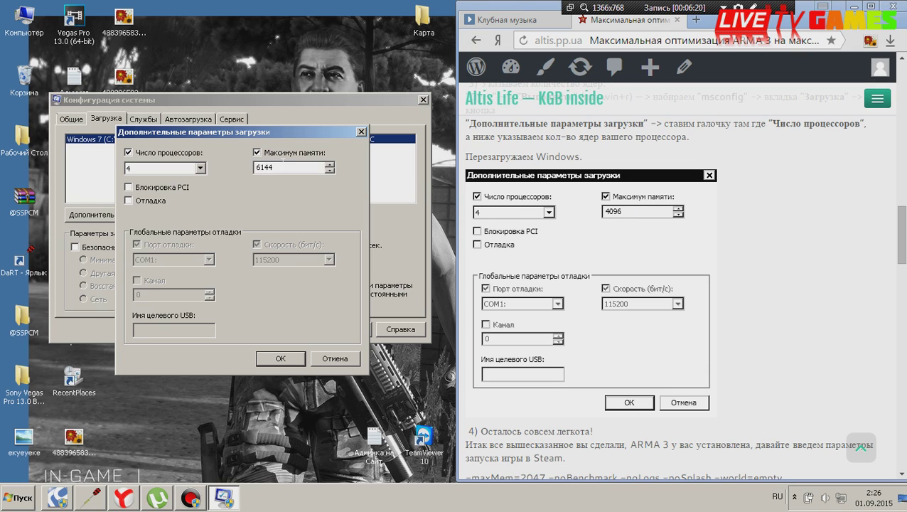
left_click(160, 169)
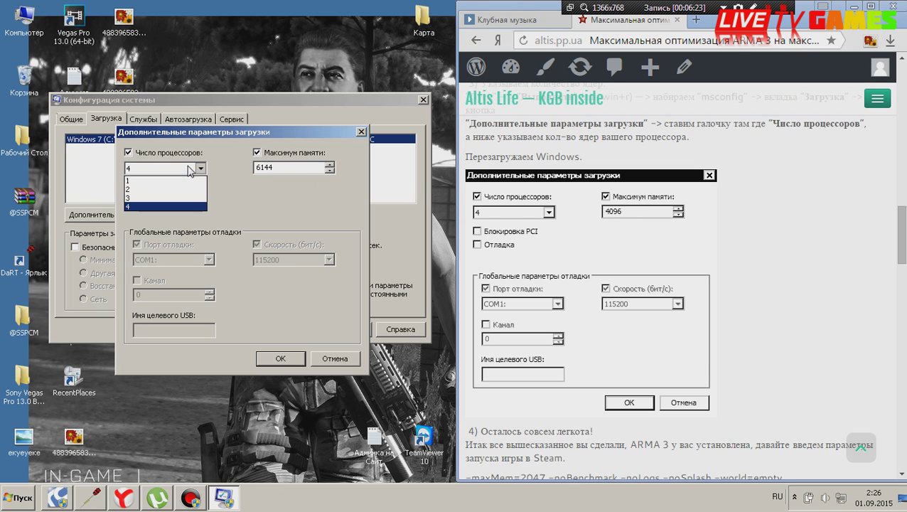
left_click(192, 169)
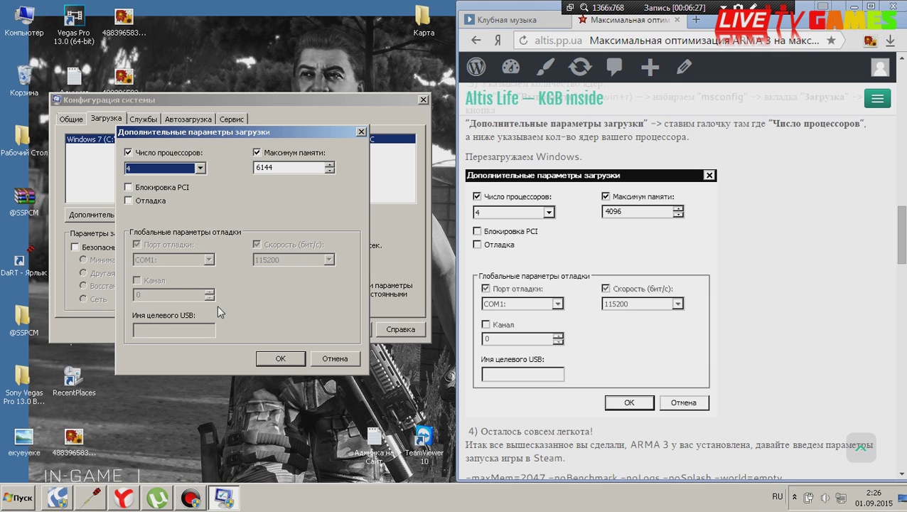
left_click(275, 357)
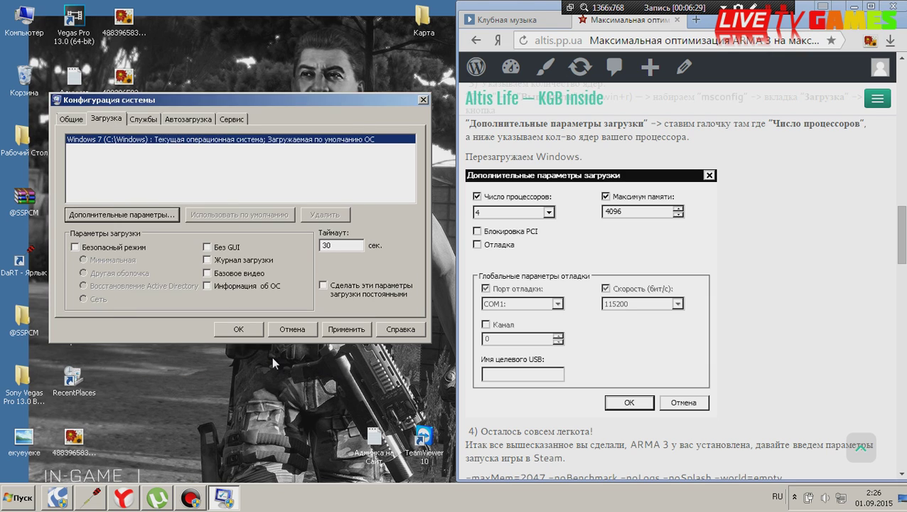
left_click(239, 329)
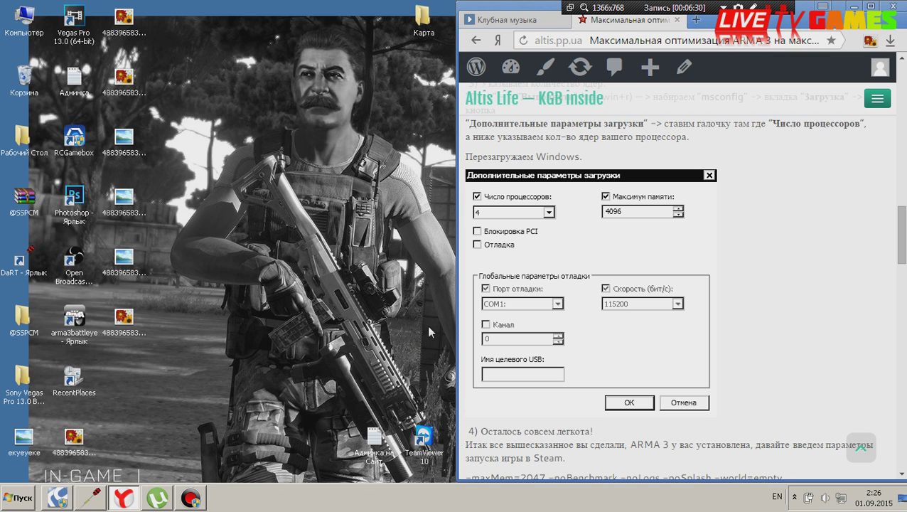
- Bring up the guide's fourth section on ARMA 3 launch parameters and dock the browser to one half of the screen
scroll(447, 336, "down", 3)
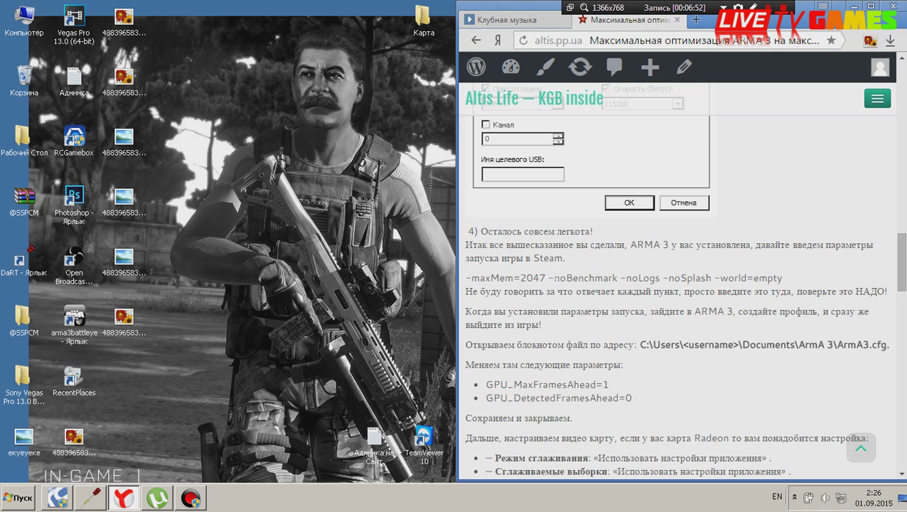
scroll(554, 271, "down", 1)
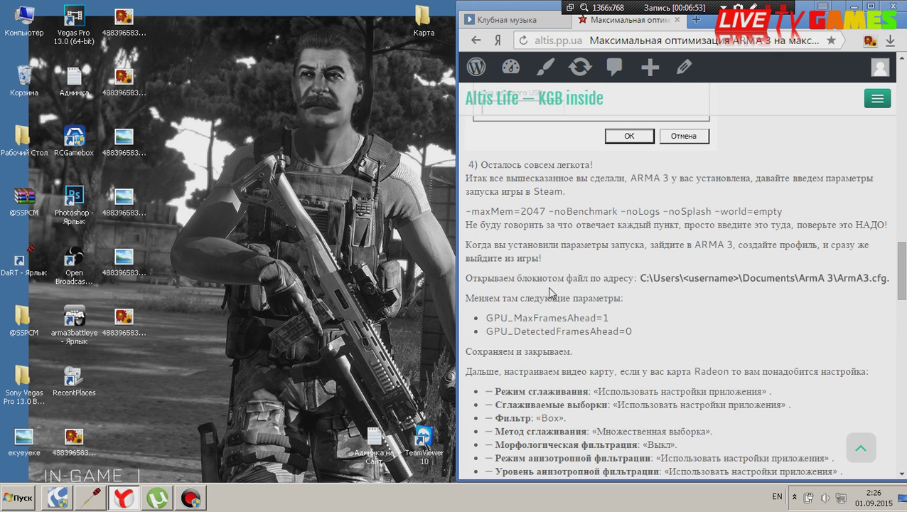
double_click(801, 22)
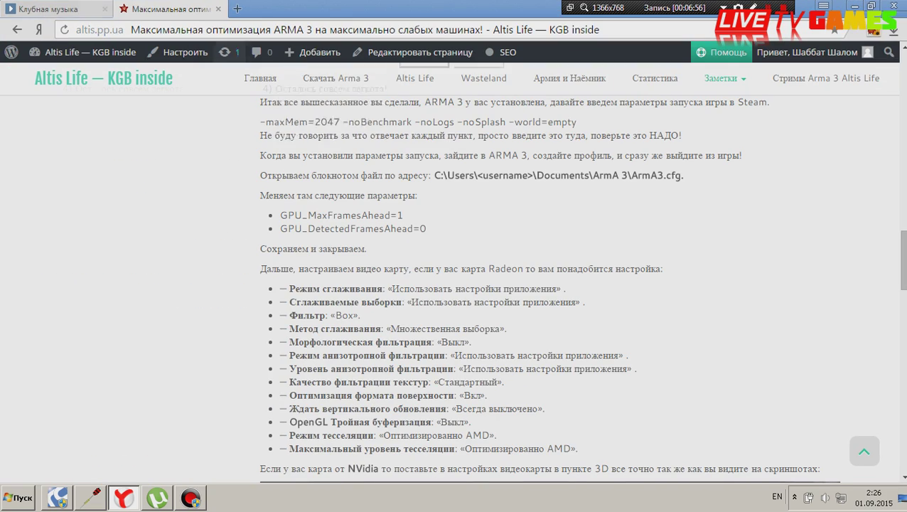
left_click_drag(201, 49, 3, 36)
- Open the !KGB_inside_AltisLife launcher file in Notepad beside the guide and compare its launch parameters with the recommended ones
left_click(884, 39)
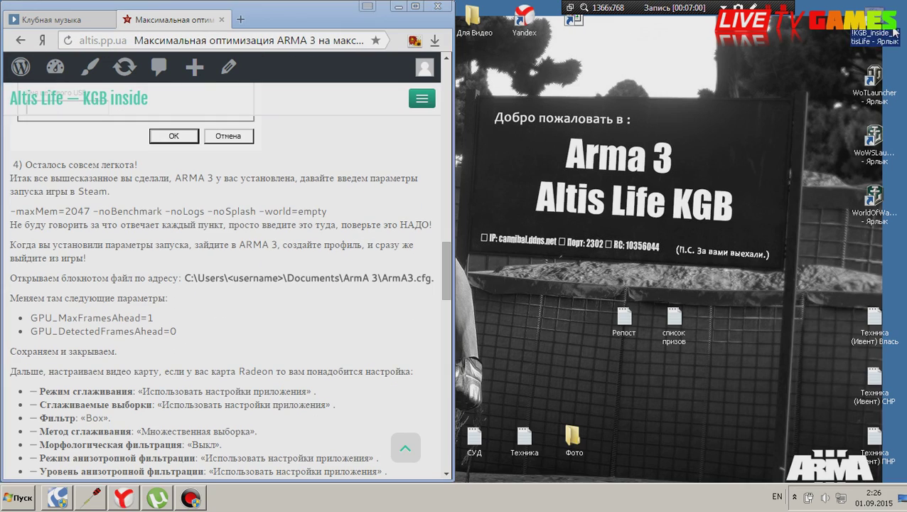
double_click(878, 40)
right_click(878, 40)
left_click(711, 82)
left_click_drag(392, 53, 655, 58)
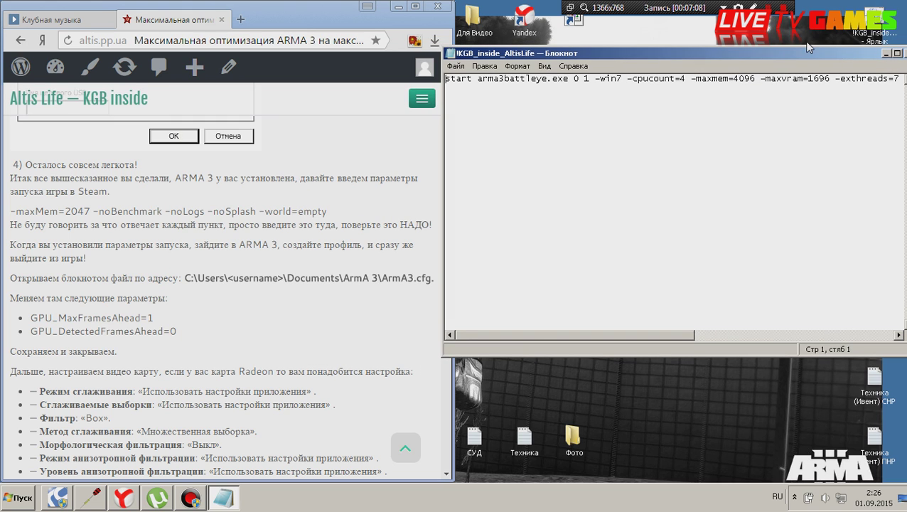
left_click_drag(802, 50, 906, 10)
left_click(662, 33)
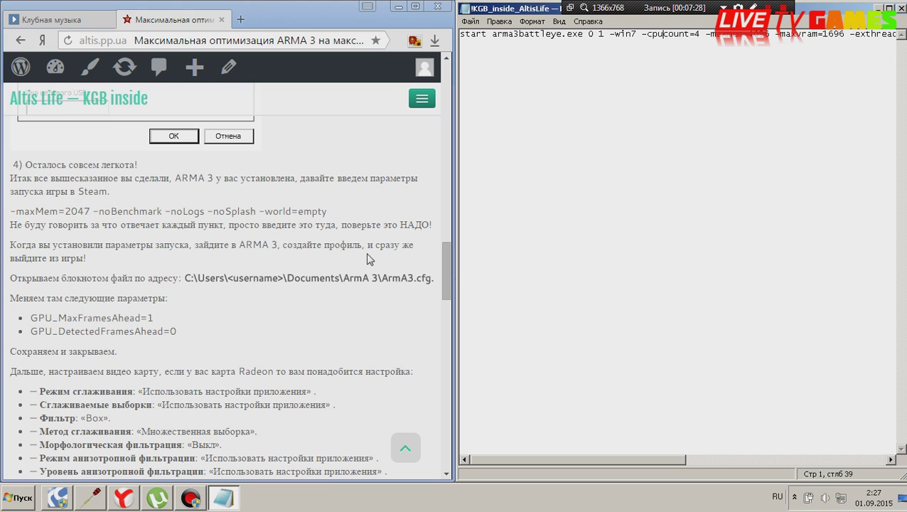
mouse_move(435, 279)
left_mouse_down()
mouse_move(214, 318)
mouse_move(435, 270)
left_mouse_up()
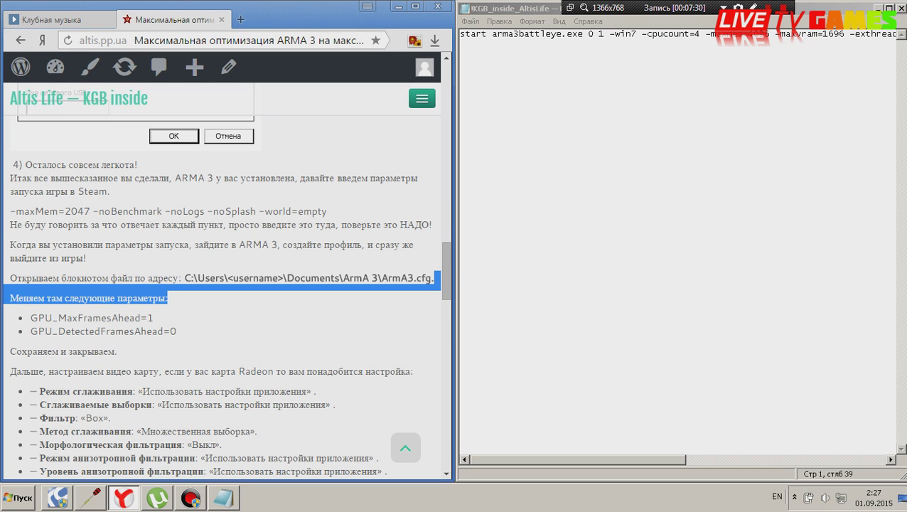
left_click(435, 270)
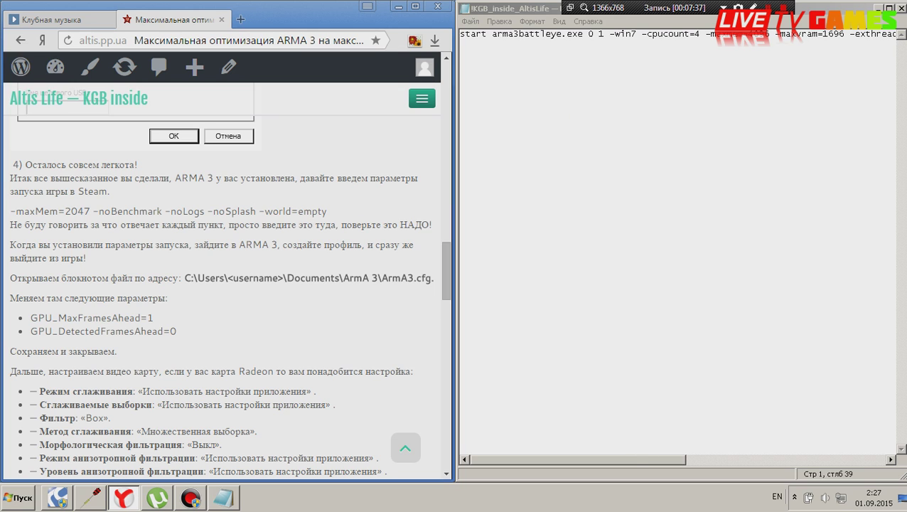
left_click_drag(636, 460, 506, 463)
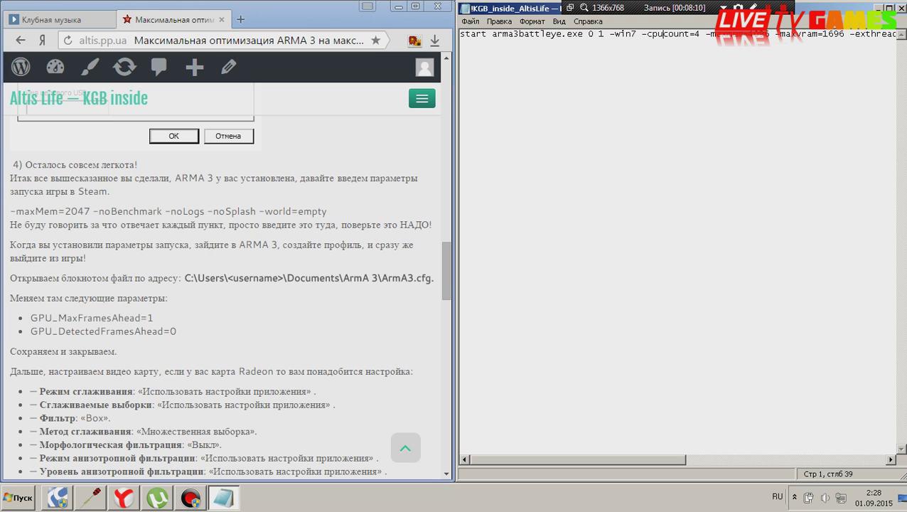
- Open the Arma3 CFG file from the Arma 3 folder in Documents and look over its graphics parameters
left_click(18, 498)
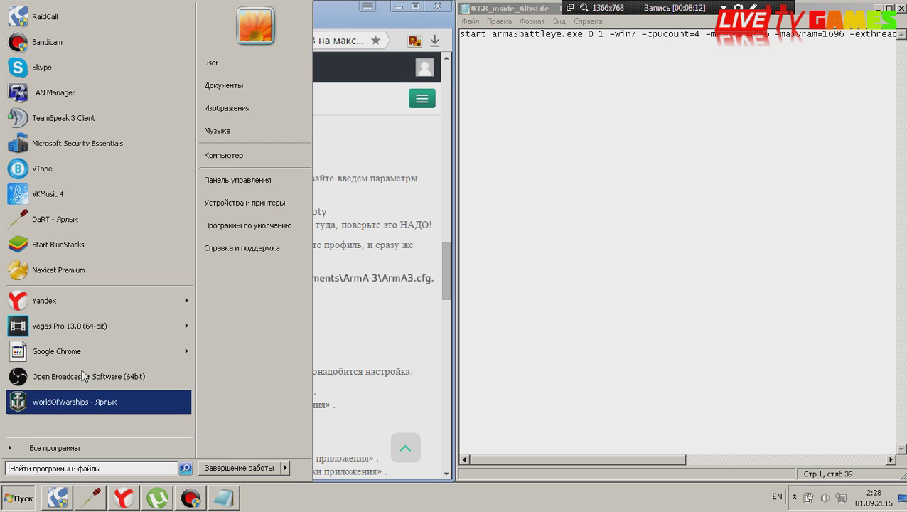
left_click(236, 87)
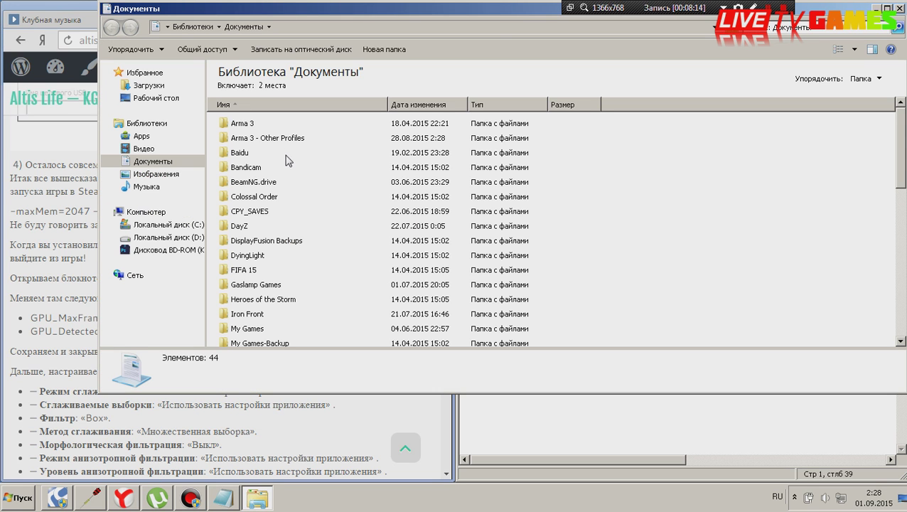
left_click(296, 126)
double_click(295, 127)
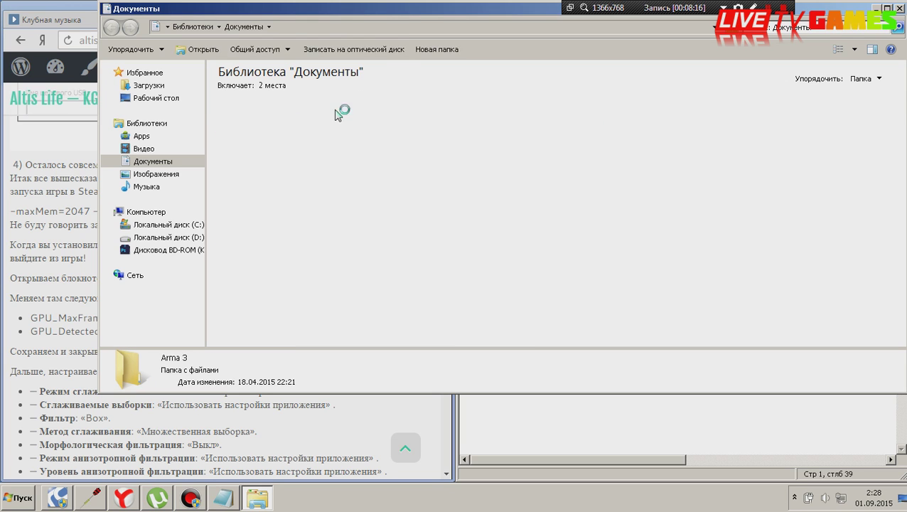
left_click_drag(411, 15, 432, 94)
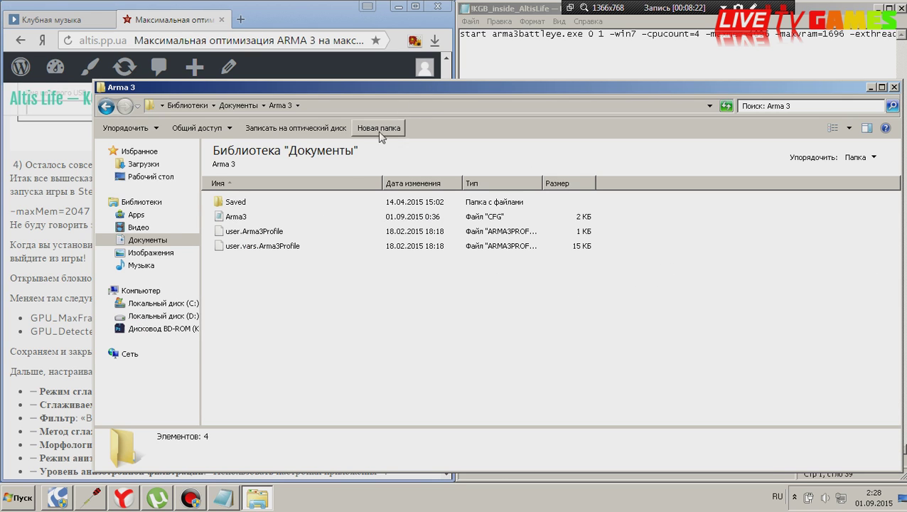
double_click(234, 217)
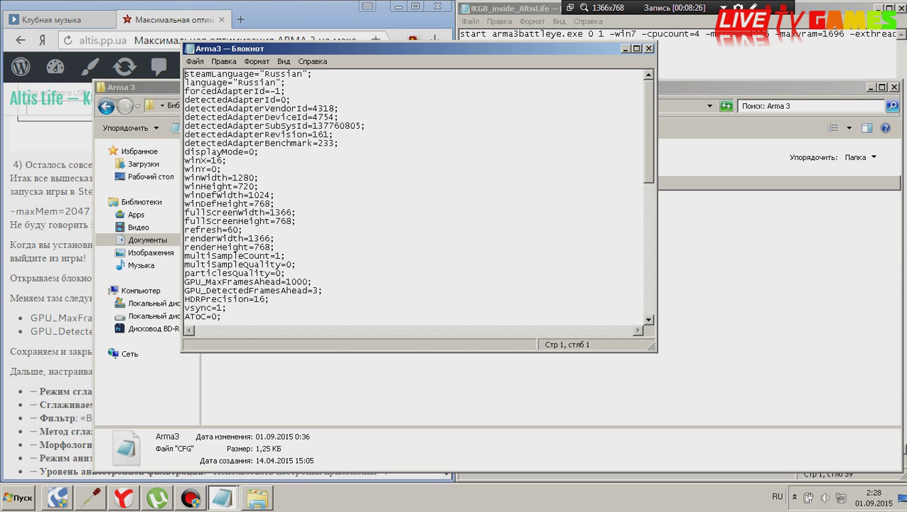
scroll(413, 199, "down", 12)
scroll(413, 200, "up", 12)
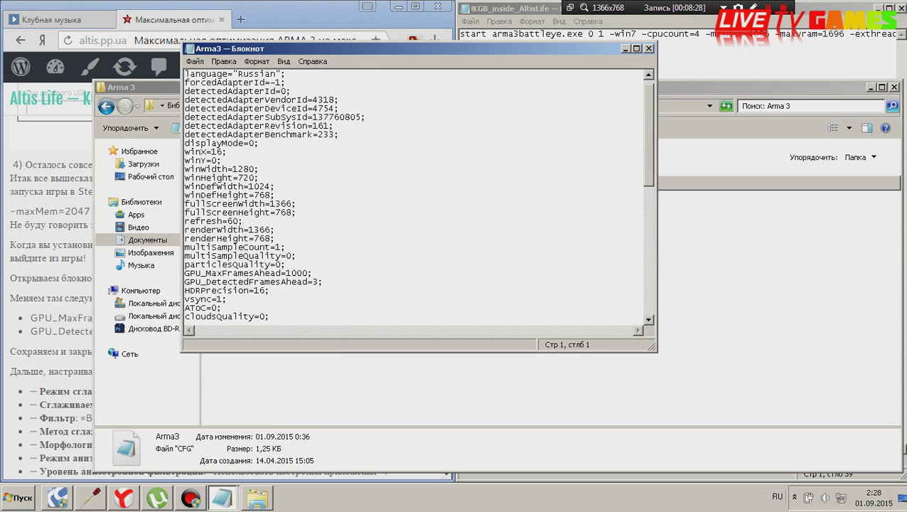
- Close the Arma 3 folder window and set GPU_MaxFramesAhead to 1 and GPU_DetectedFramesAhead to 0 in the Arma3 CFG file
left_click(685, 299)
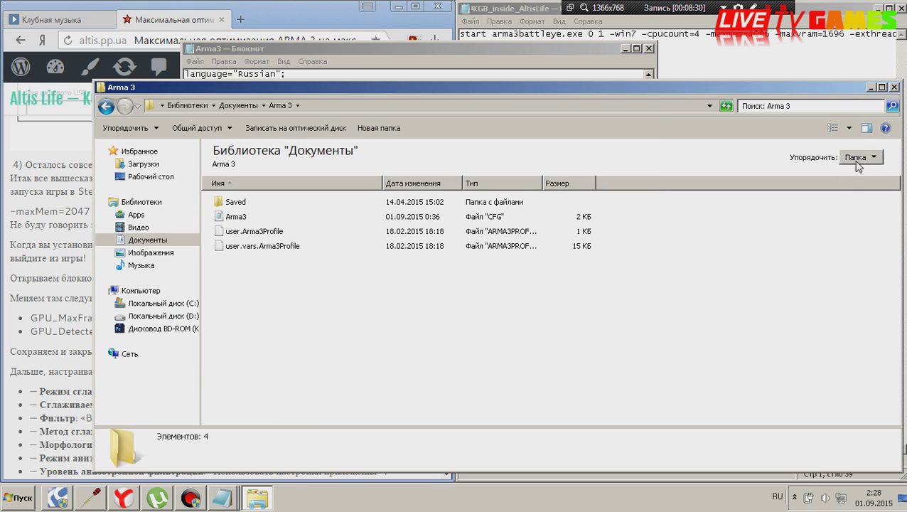
left_click(890, 91)
left_click_drag(353, 52, 502, 65)
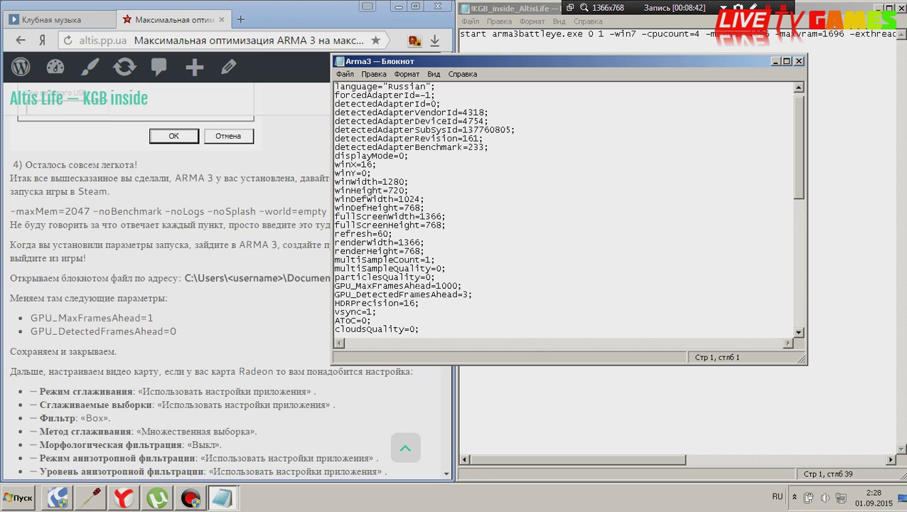
left_click_drag(436, 286, 459, 286)
type("1")
left_click_drag(468, 294, 463, 294)
type("0")
- Check the remaining parameters of the Arma3 CFG file, save the changes and close it
scroll(568, 209, "down", 9)
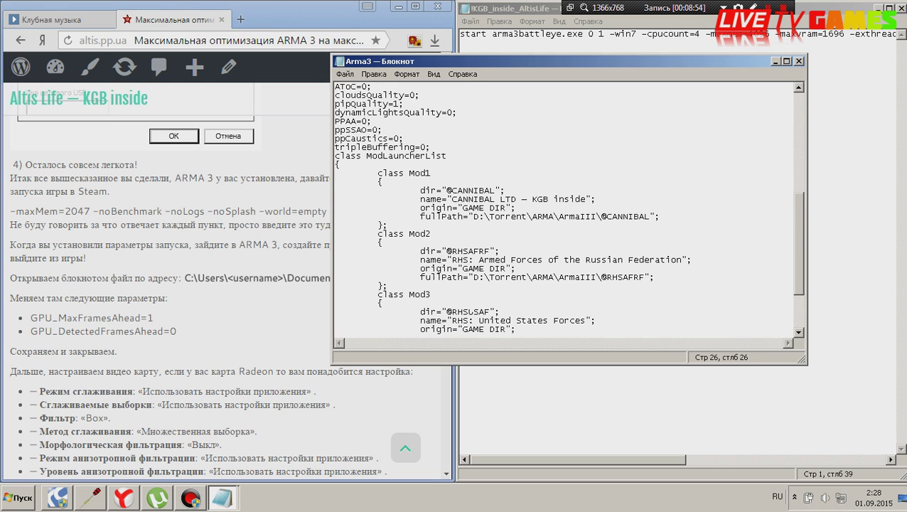
scroll(568, 208, "up", 4)
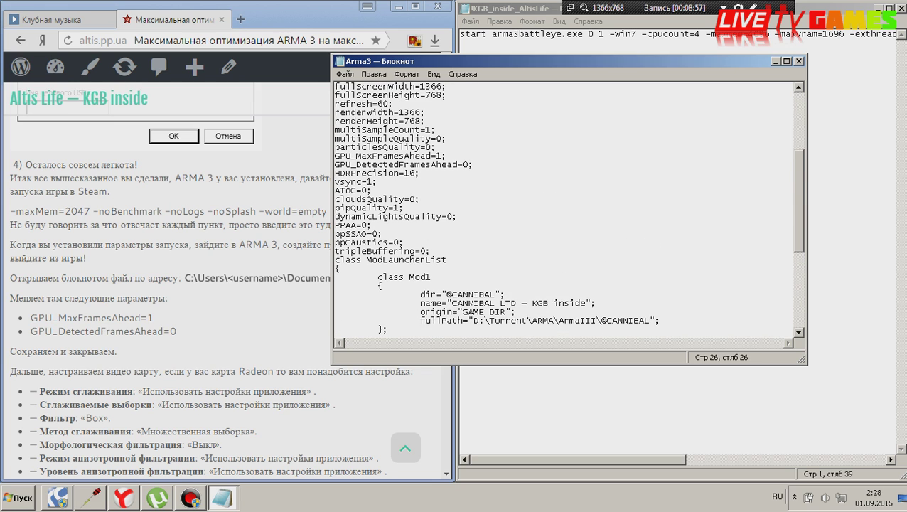
scroll(568, 208, "down", 7)
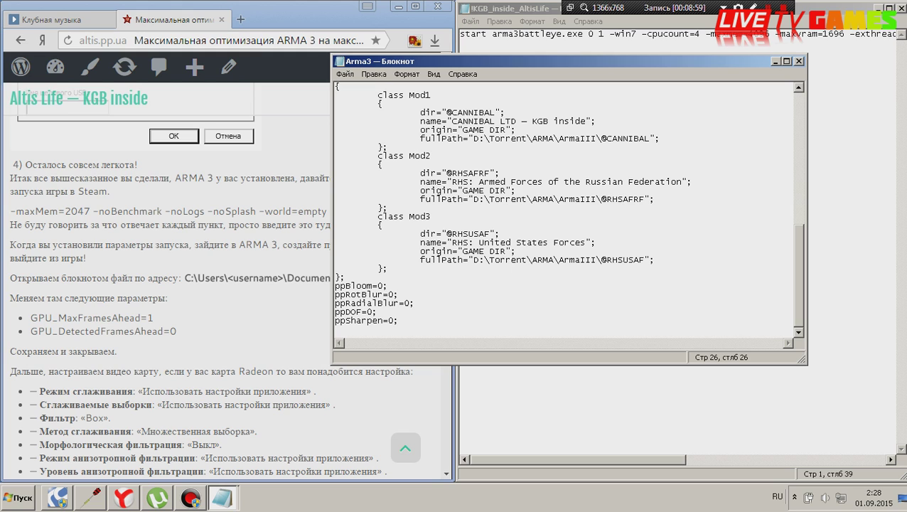
left_click(799, 61)
left_click(403, 260)
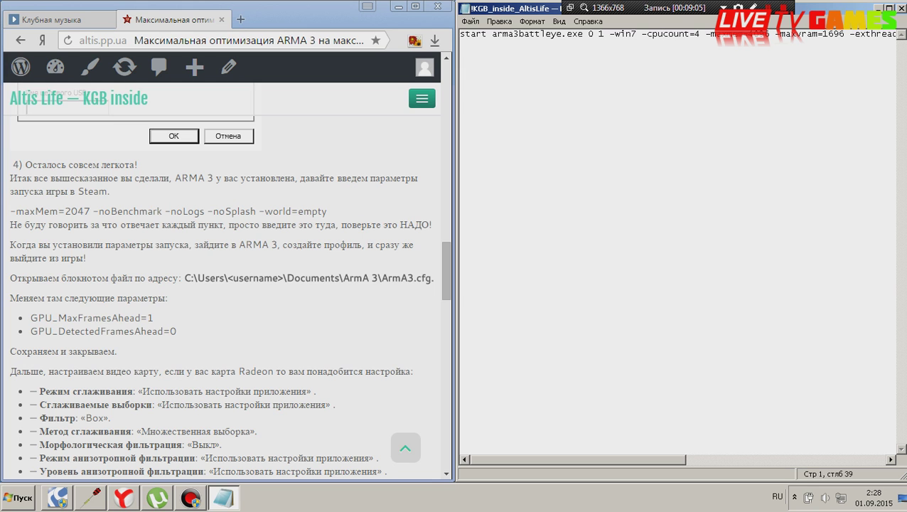
- Bring up the guide's video card section with the NVidia 3D settings and close the launcher file in Notepad
left_click(194, 364)
scroll(194, 364, "down", 3)
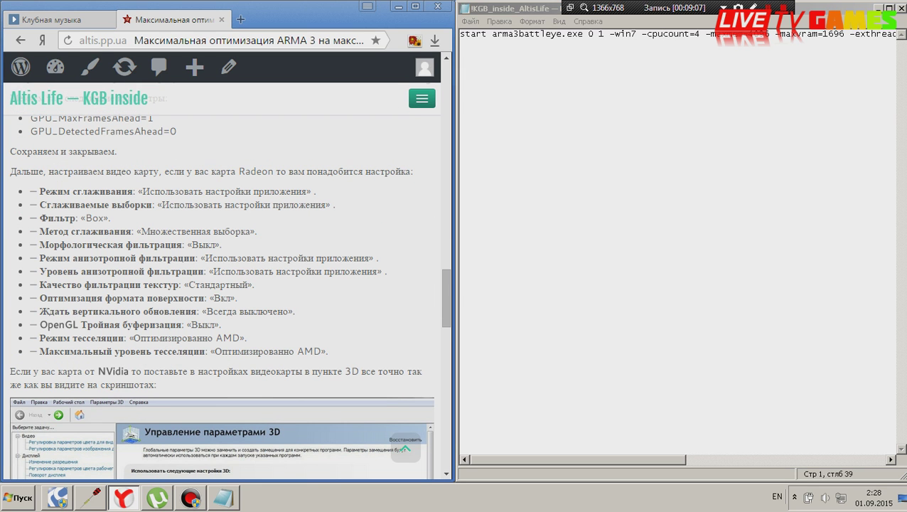
scroll(93, 332, "down", 1)
scroll(288, 331, "down", 1)
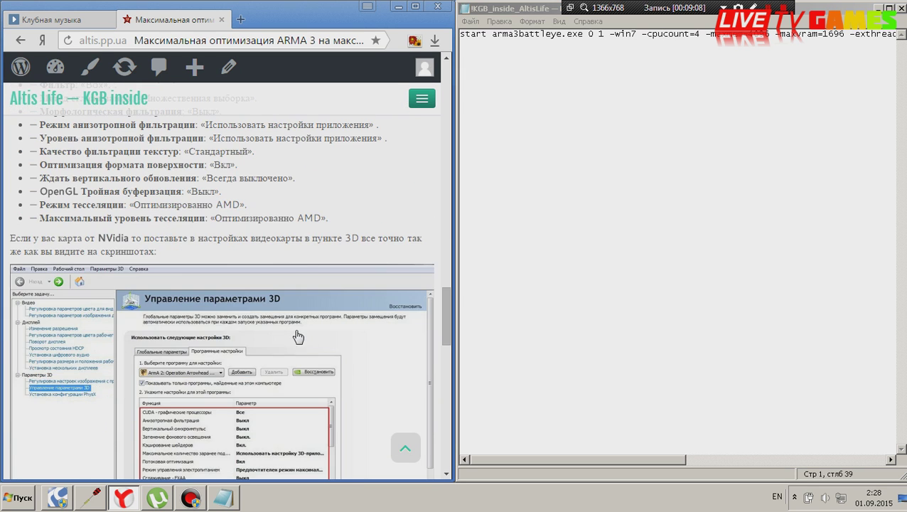
left_click(900, 8)
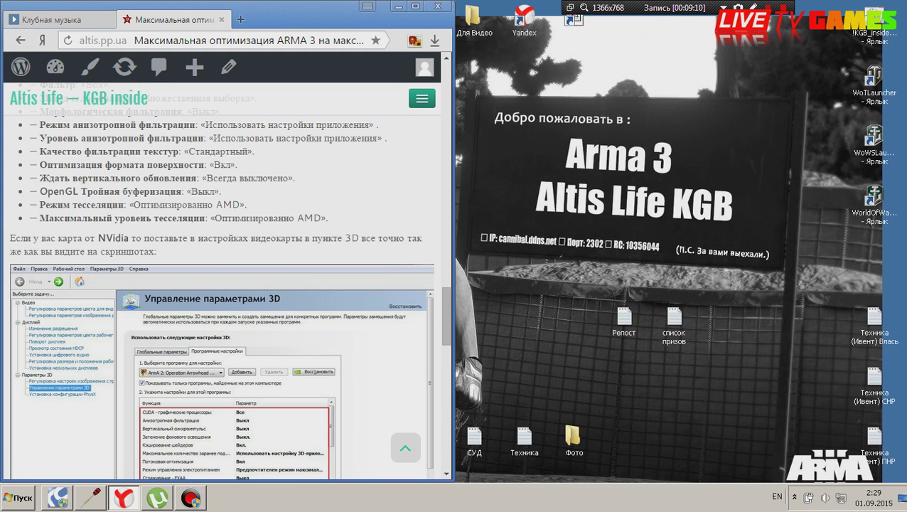
- Open the NVIDIA Control Panel from the desktop, place it beside the guide and choose the 3D settings management page
right_click(607, 283)
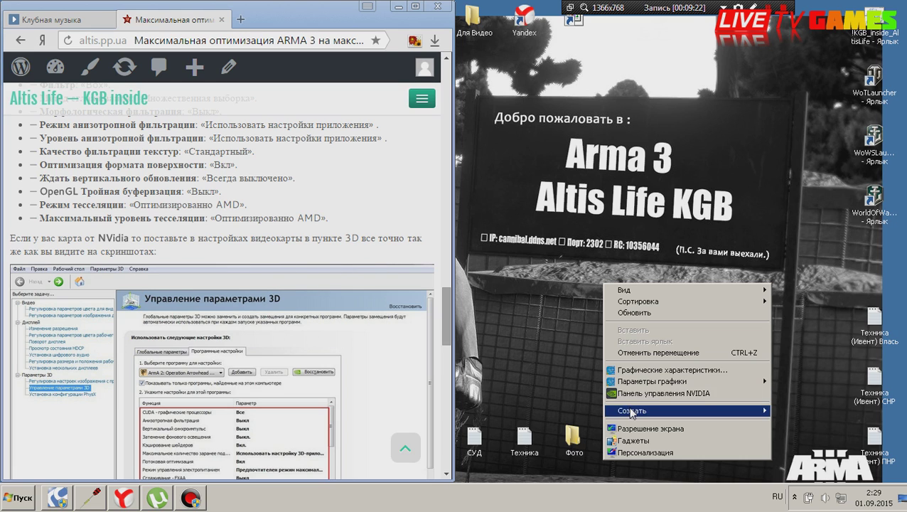
left_click(643, 394)
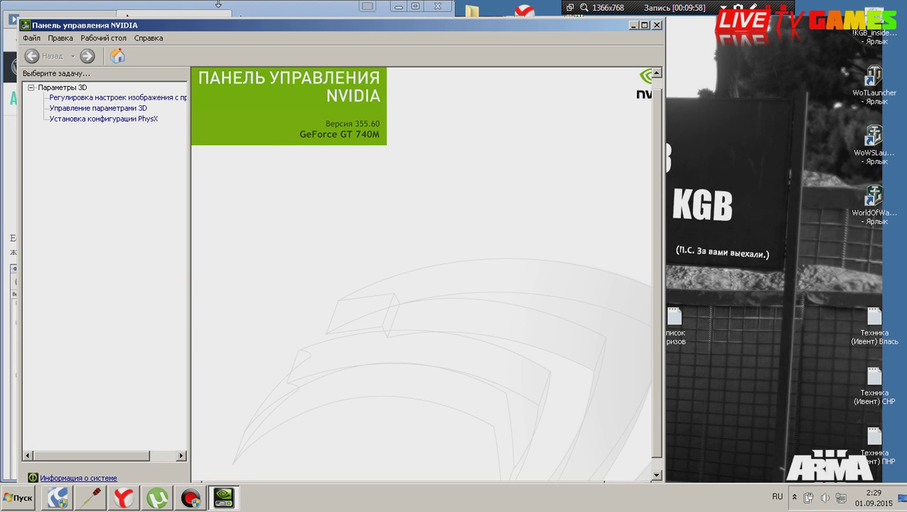
left_click_drag(257, 22, 700, 6)
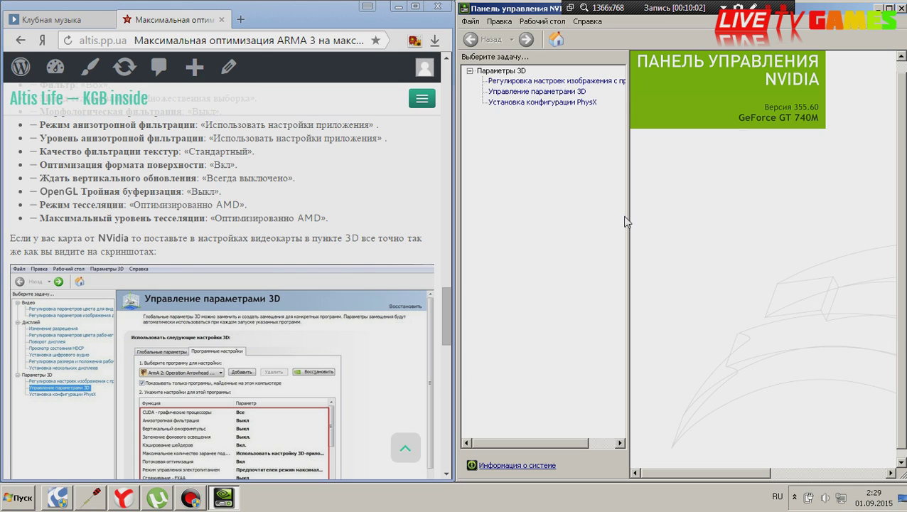
left_click(531, 104)
left_click(537, 93)
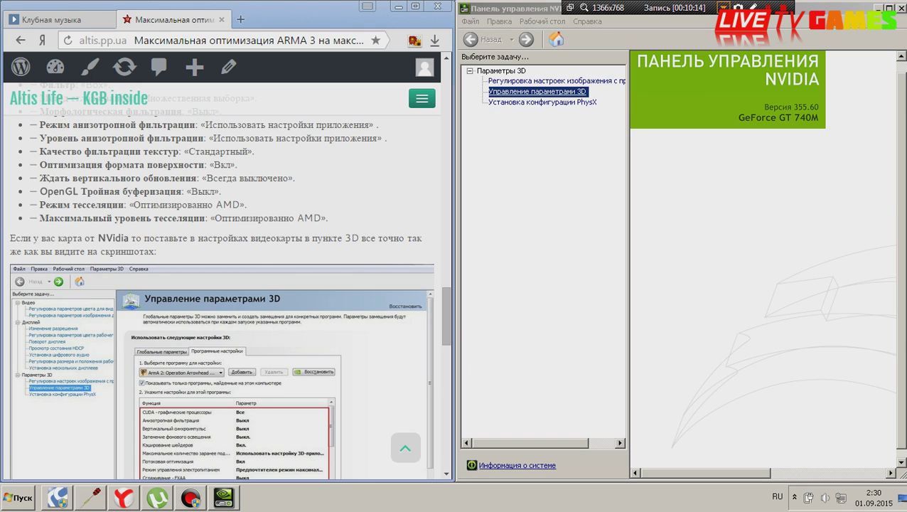
- Hide the Bandicam recorder bar and dismiss its notification
left_click(722, 8)
left_click(746, 34)
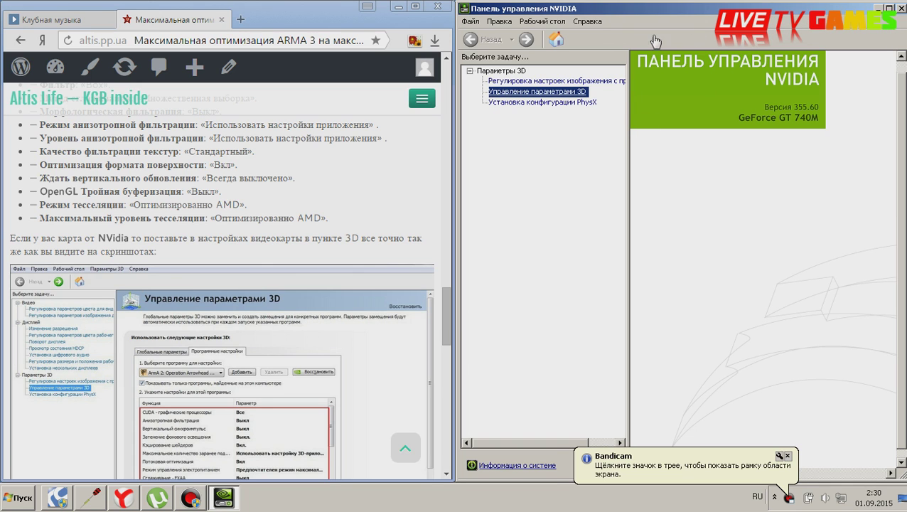
left_click(788, 456)
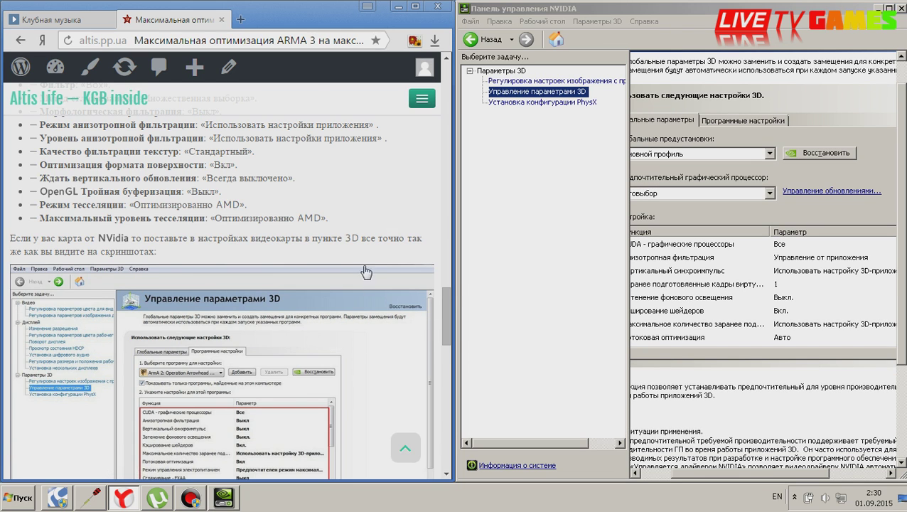
- Examine the guide's two NVIDIA screenshots showing the recommended 3D program settings
scroll(366, 271, "down", 2)
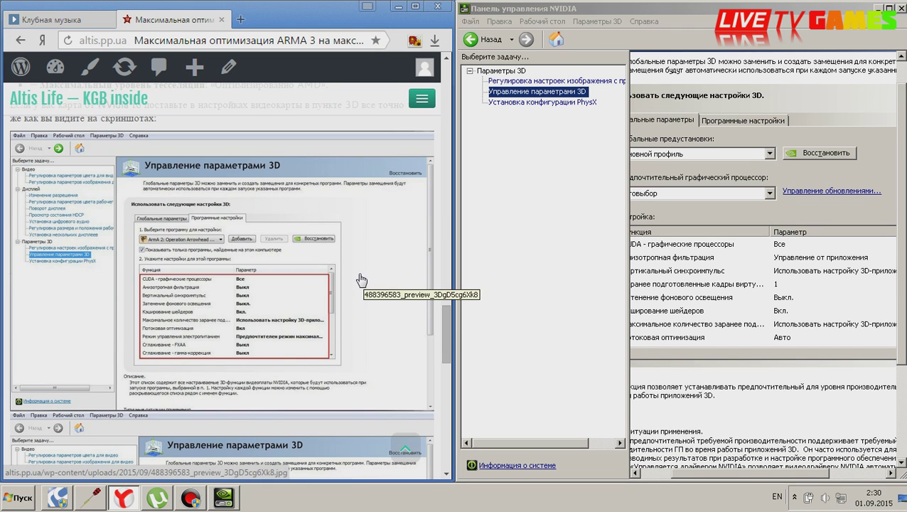
scroll(342, 335, "down", 4)
scroll(342, 335, "down", 1)
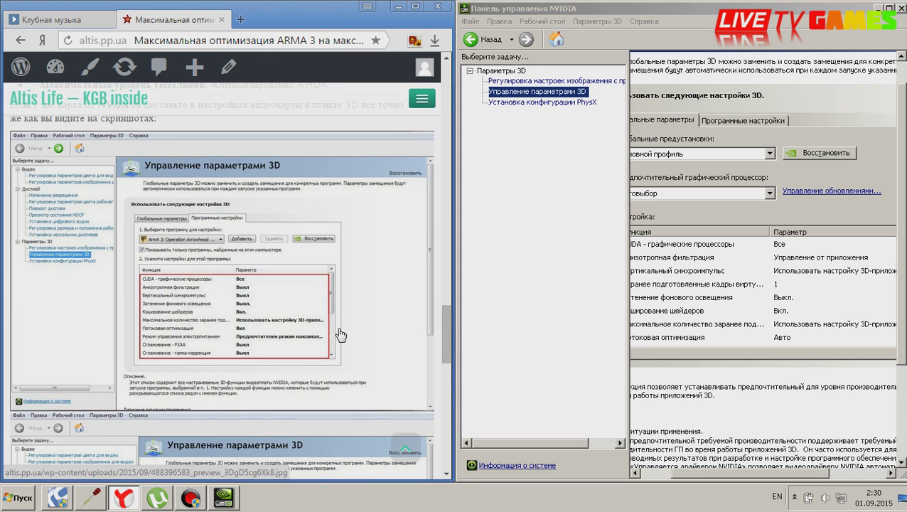
scroll(342, 334, "up", 1)
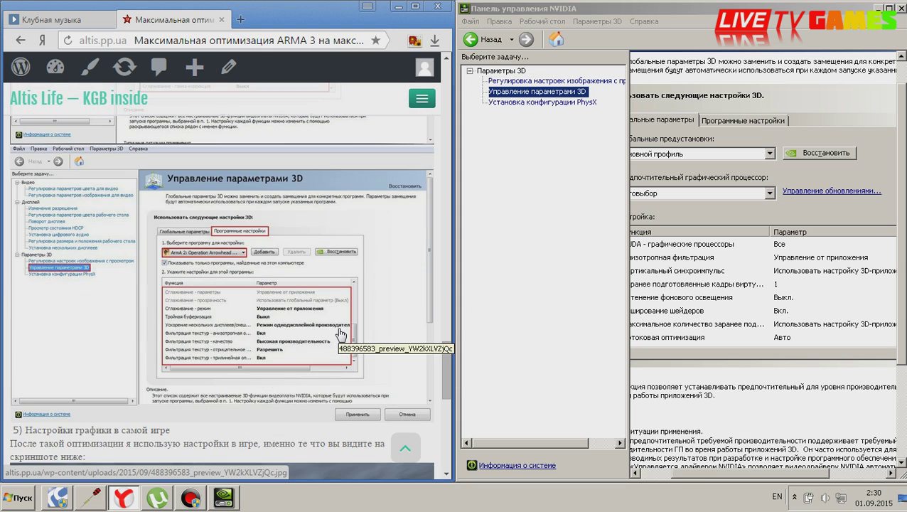
scroll(342, 334, "up", 4)
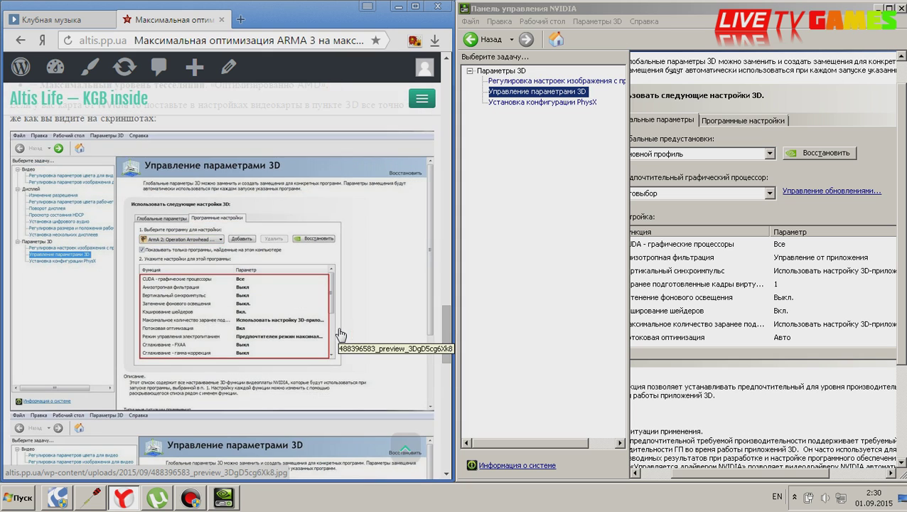
scroll(342, 334, "down", 3)
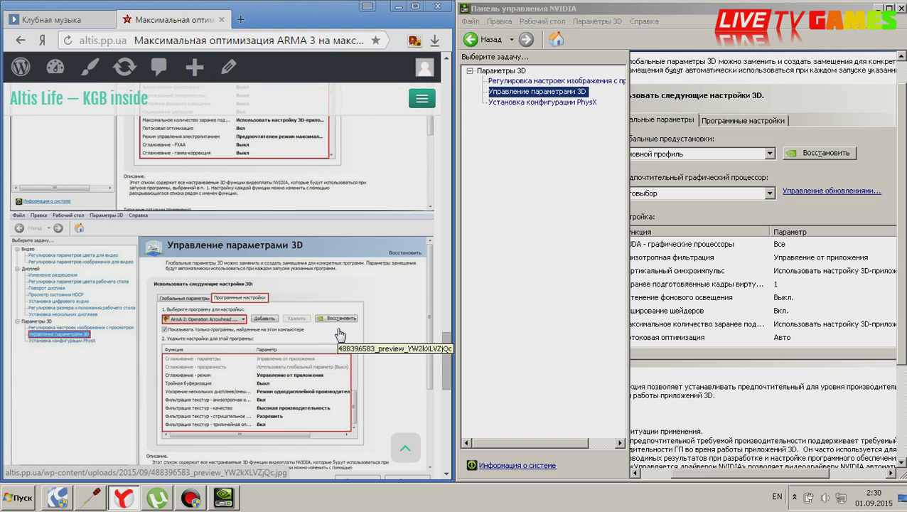
scroll(340, 334, "down", 4)
scroll(340, 334, "up", 6)
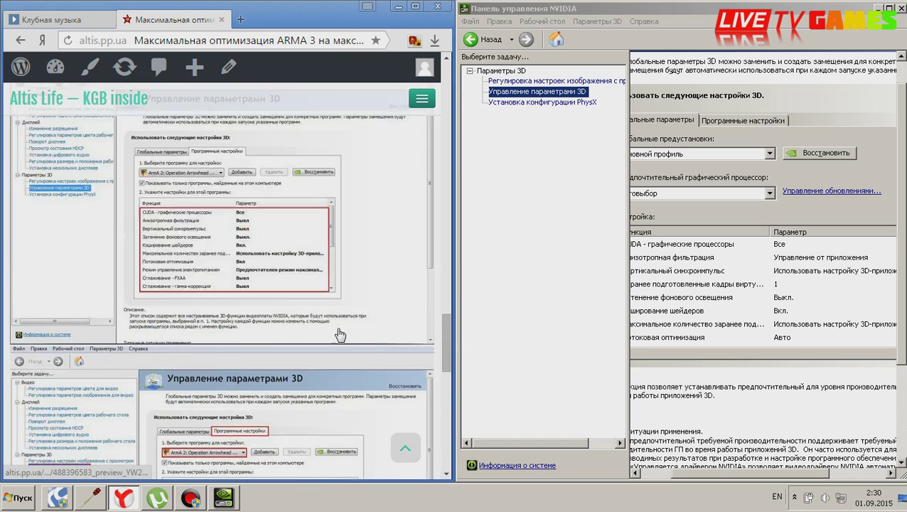
scroll(340, 335, "up", 3)
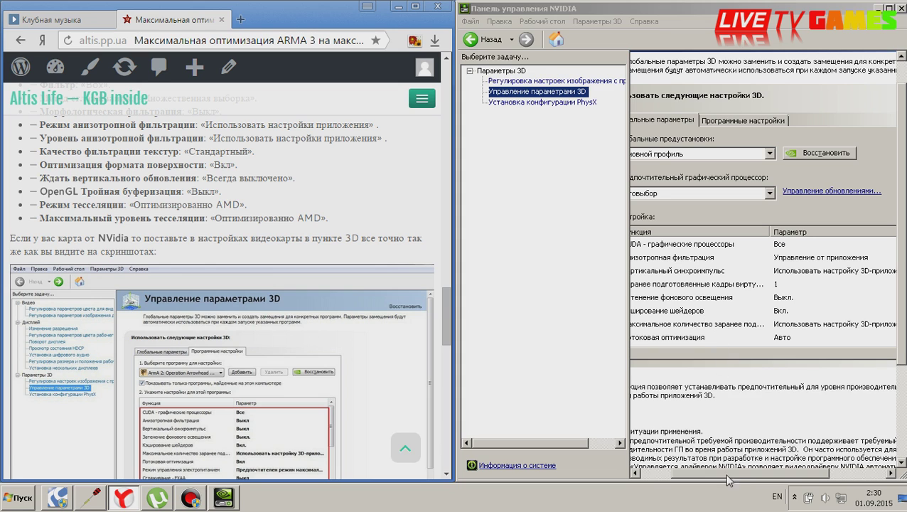
- Add Arma 3 from the recent programs list to the program-specific 3D settings
left_click_drag(727, 475, 695, 475)
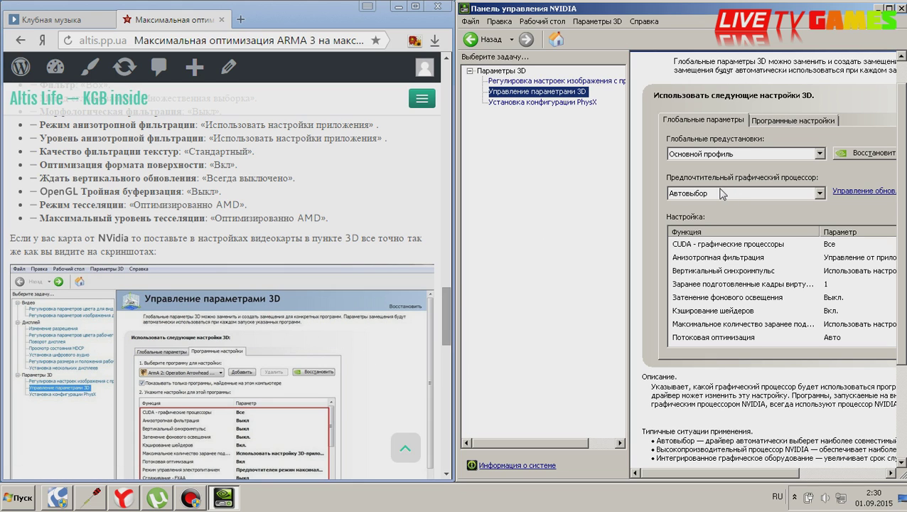
left_click(787, 121)
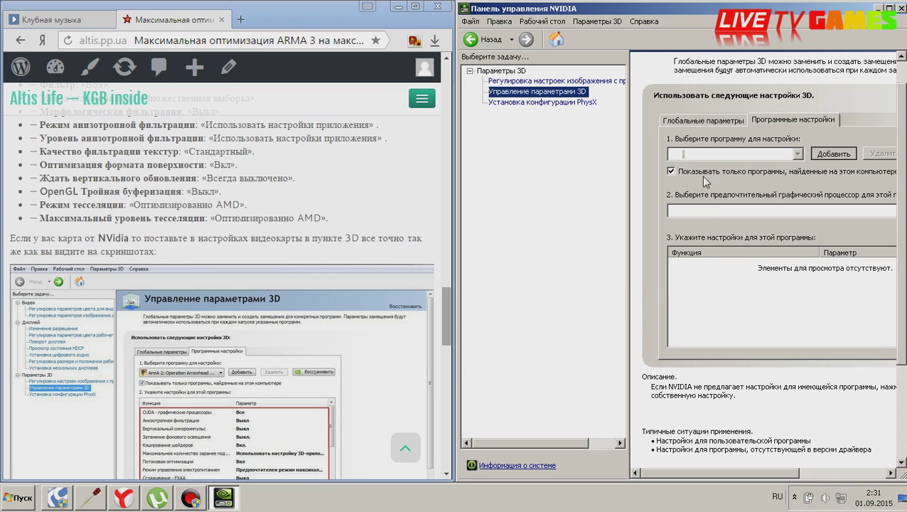
mouse_move(446, 328)
left_mouse_down()
mouse_move(448, 379)
mouse_move(440, 361)
mouse_move(448, 316)
left_mouse_up()
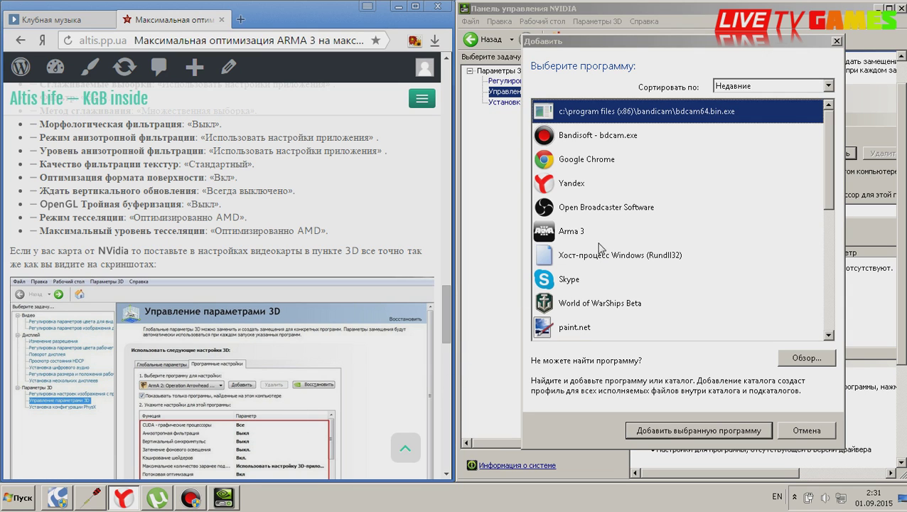
left_click(598, 239)
scroll(608, 256, "down", 3)
scroll(608, 285, "up", 3)
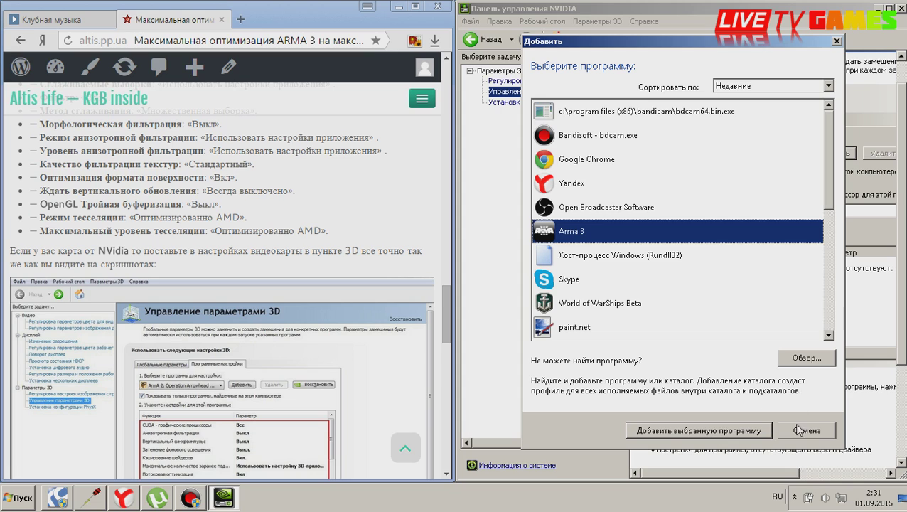
left_click(722, 432)
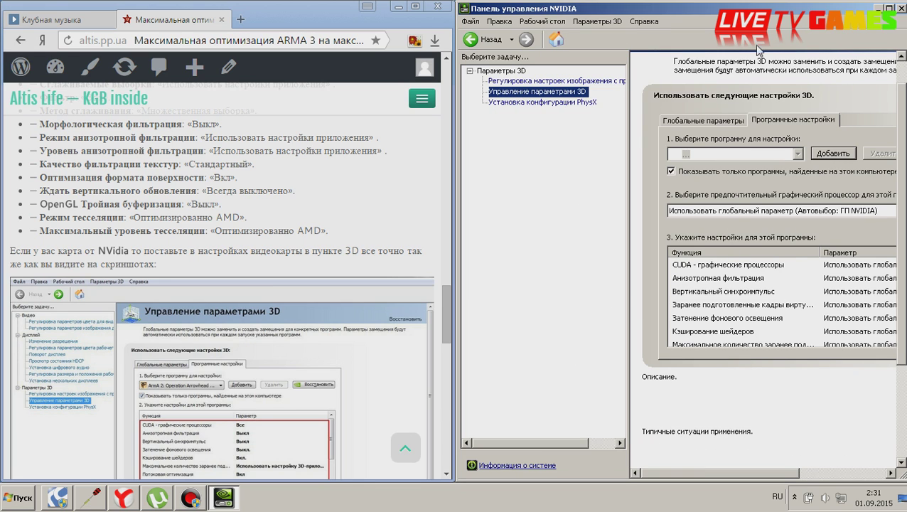
- Review the guide's recommended 3D parameters and widen the NVIDIA Control Panel to show the full Arma 3 settings list
left_click_drag(446, 310, 450, 326)
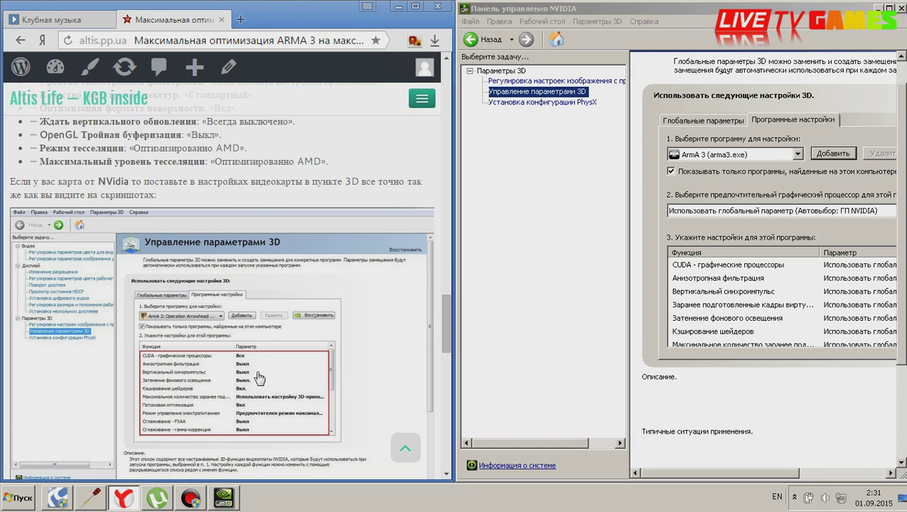
scroll(258, 370, "up", 2)
scroll(258, 370, "down", 3)
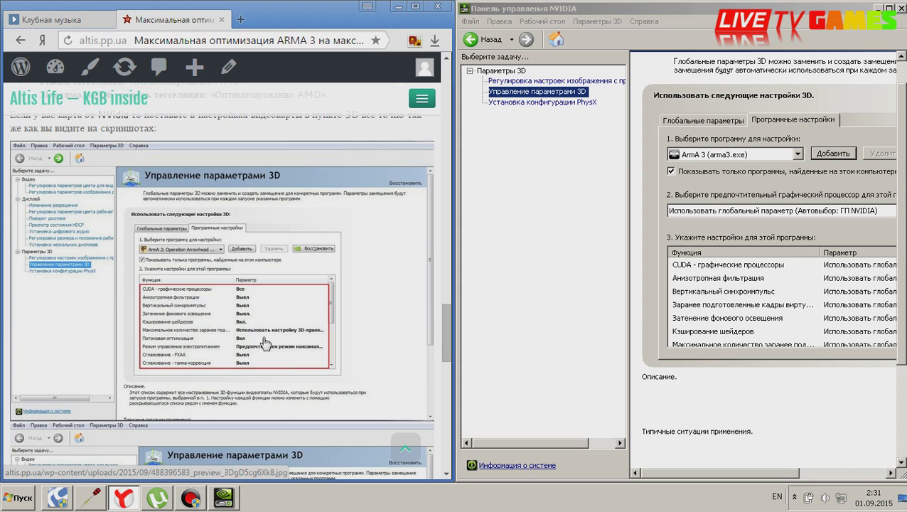
scroll(248, 297, "down", 3)
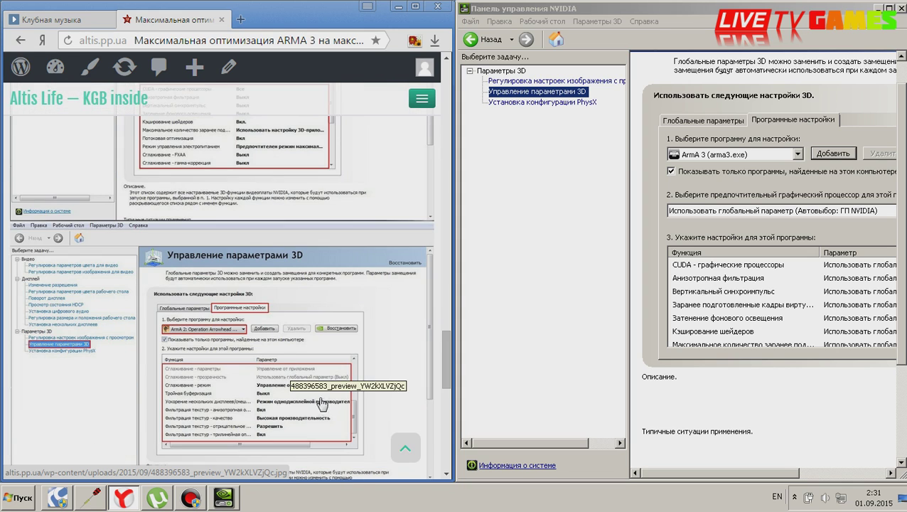
scroll(294, 348, "up", 2)
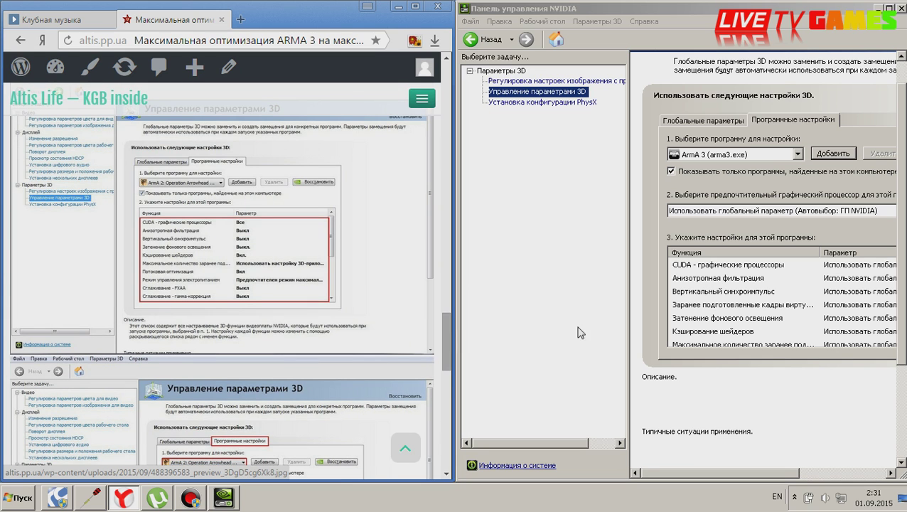
left_click_drag(769, 10, 653, 10)
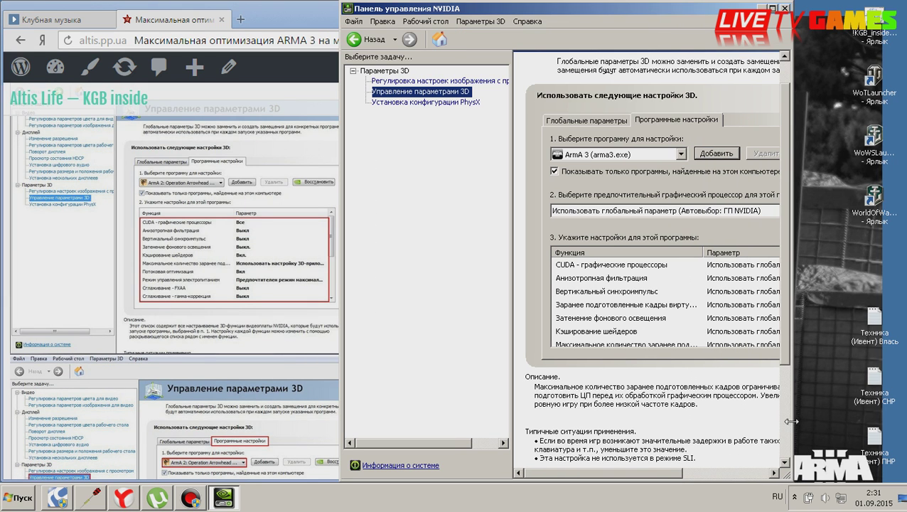
left_click_drag(792, 421, 904, 421)
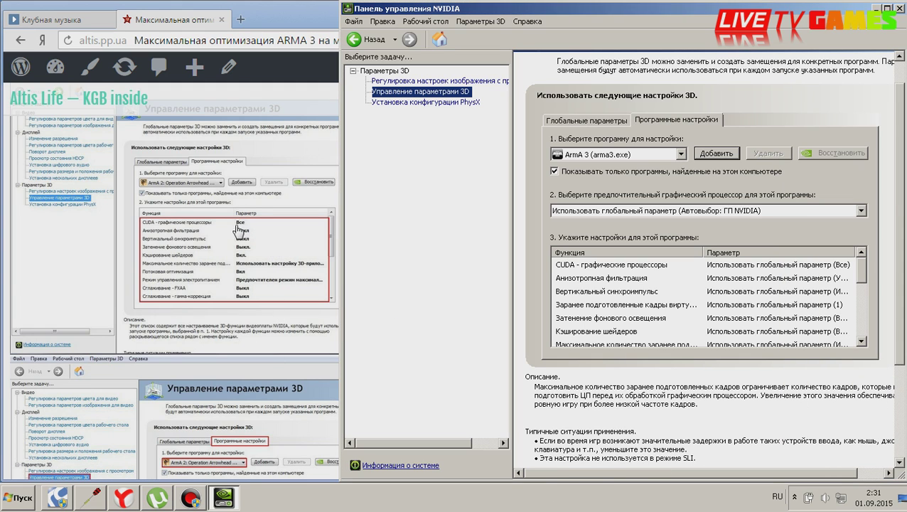
- Enlarge the guide's second 3D settings screenshot to read its antialiasing and texture filtering parameters
scroll(249, 299, "down", 1)
scroll(254, 309, "up", 1)
left_click(297, 356)
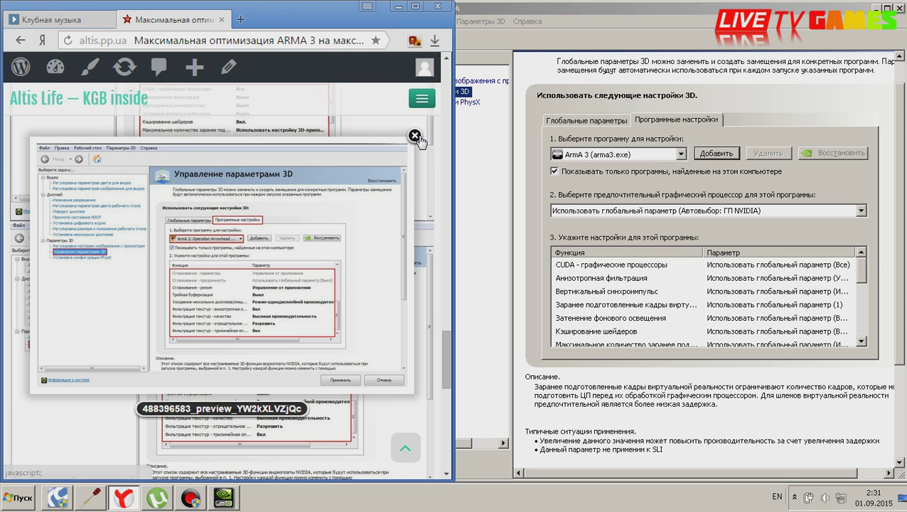
left_click(415, 136)
left_click(360, 259)
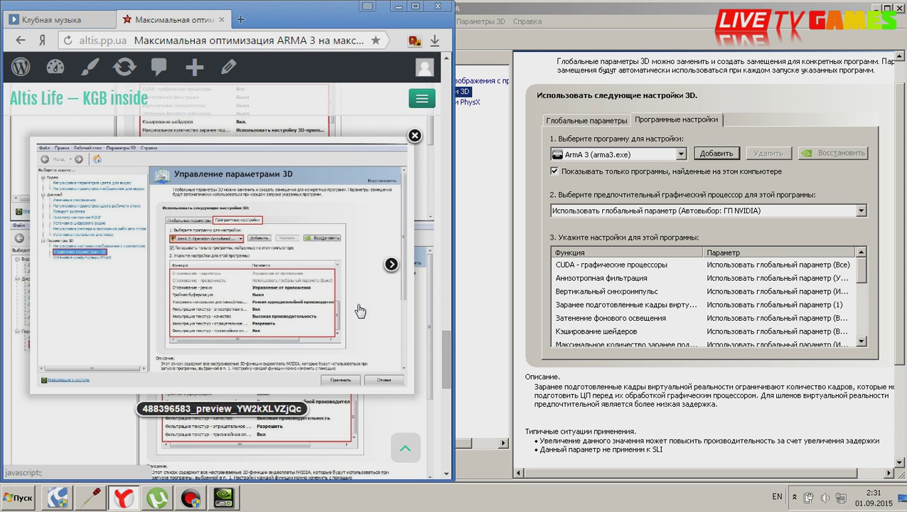
- Try to advance to the next enlarged guide screenshot, then close the enlarged view
left_click(391, 265)
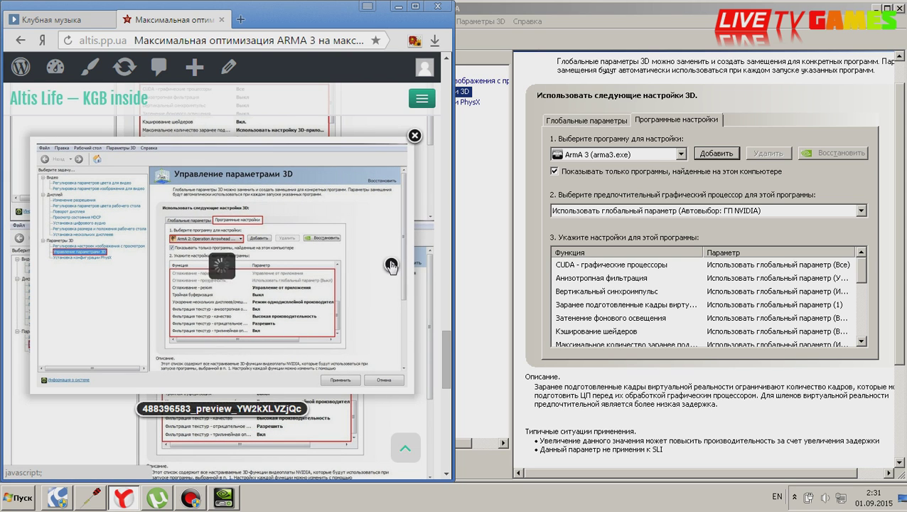
left_click(196, 285)
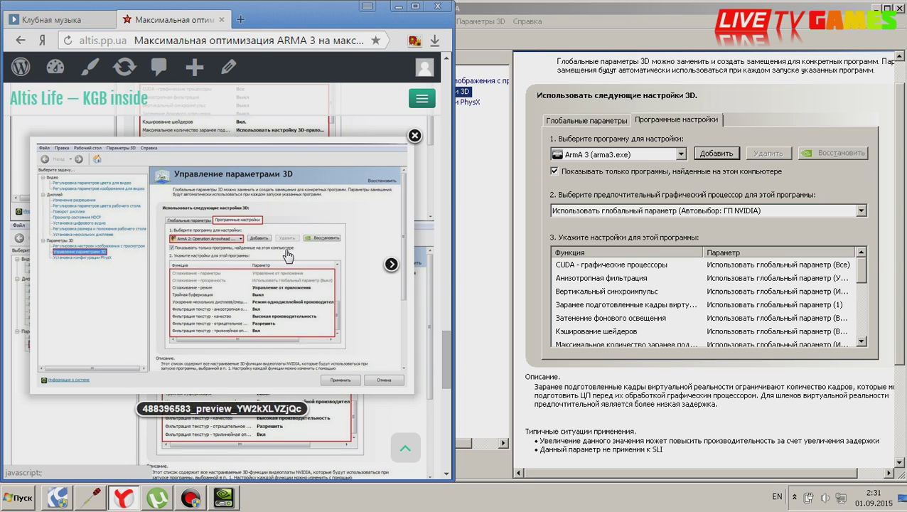
right_click(267, 235)
left_click(239, 267)
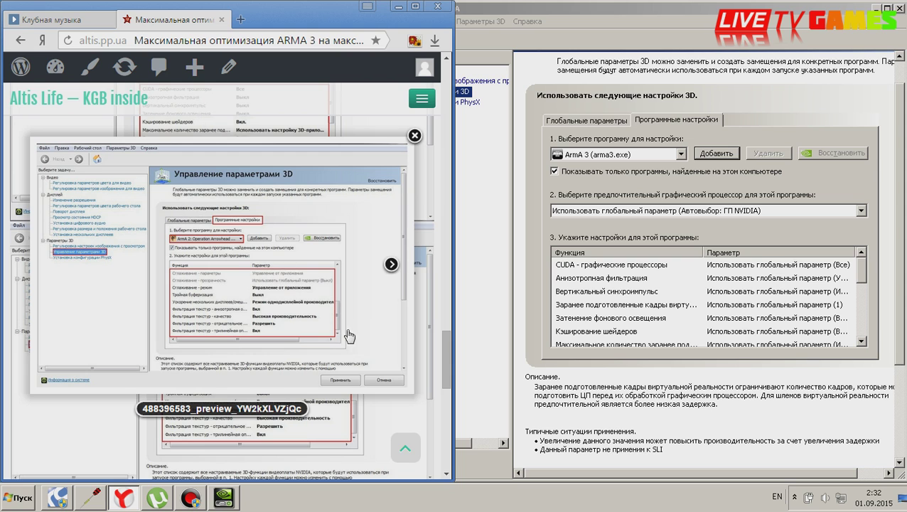
left_click(414, 135)
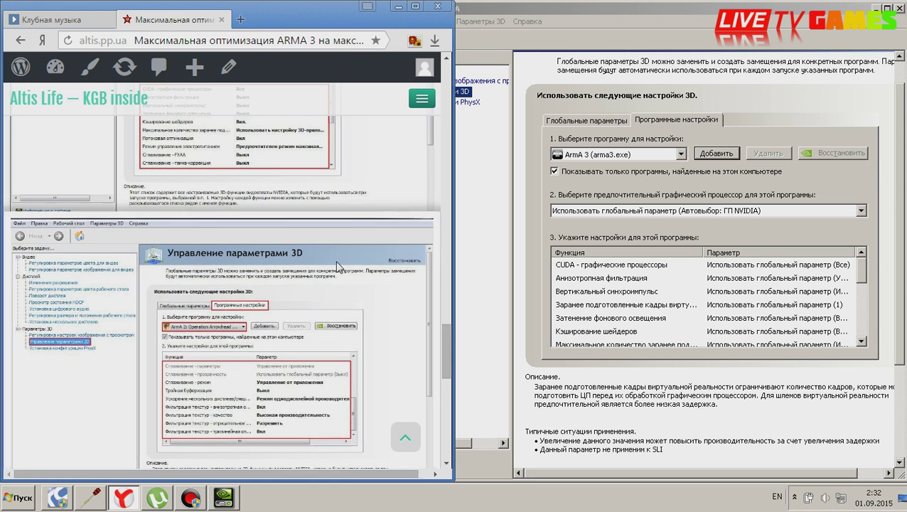
- Compare the recommended parameters in the guide's two NVIDIA screenshots with the Arma 3 program settings list
scroll(290, 307, "down", 5)
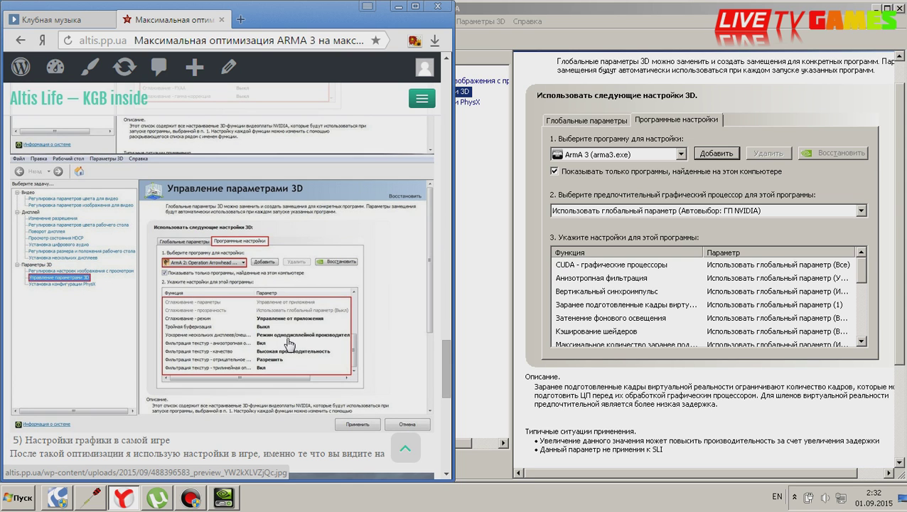
mouse_move(709, 297)
mouse_move(848, 271)
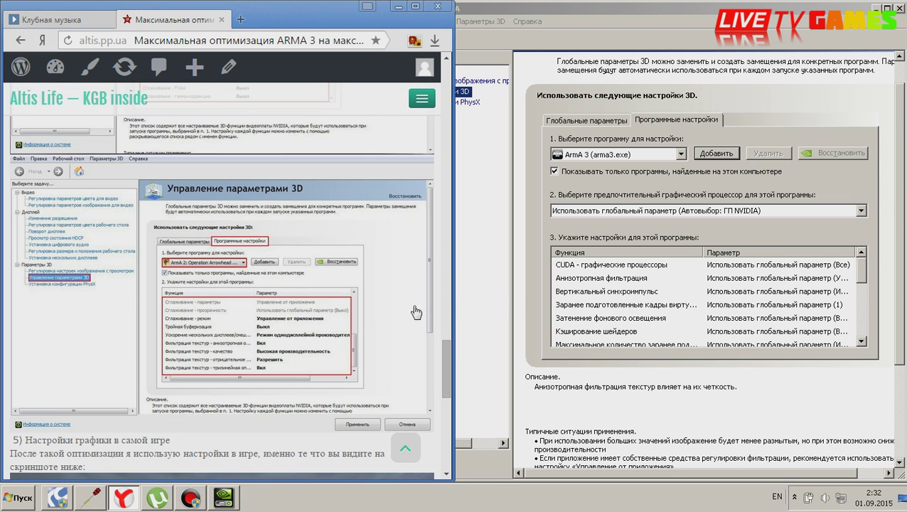
scroll(356, 263, "up", 3)
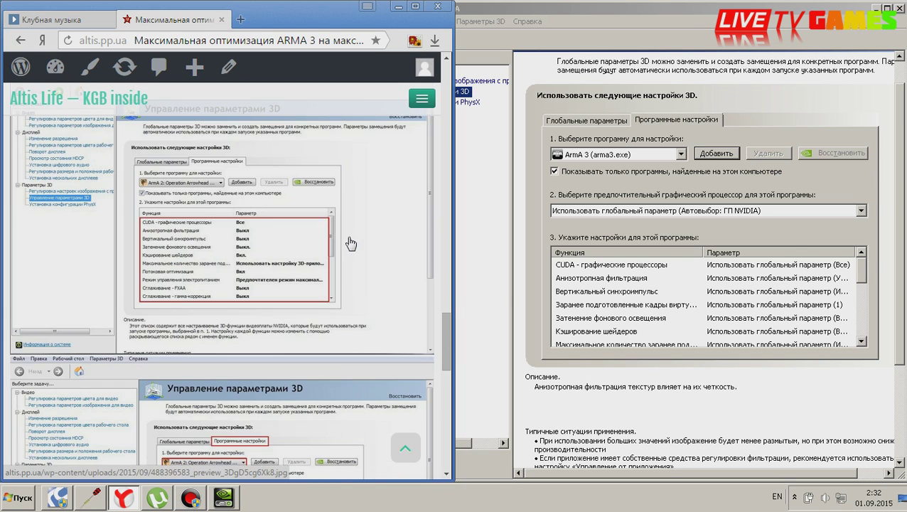
scroll(350, 242, "down", 2)
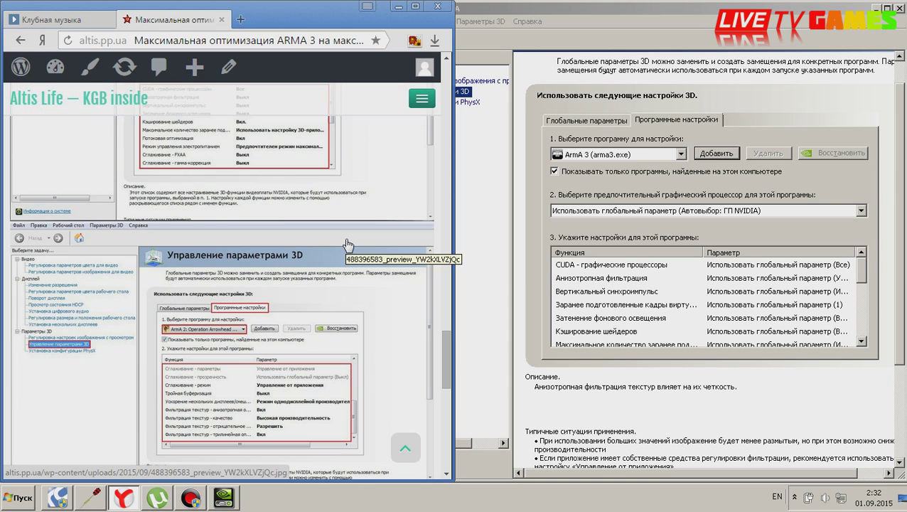
scroll(347, 244, "up", 2)
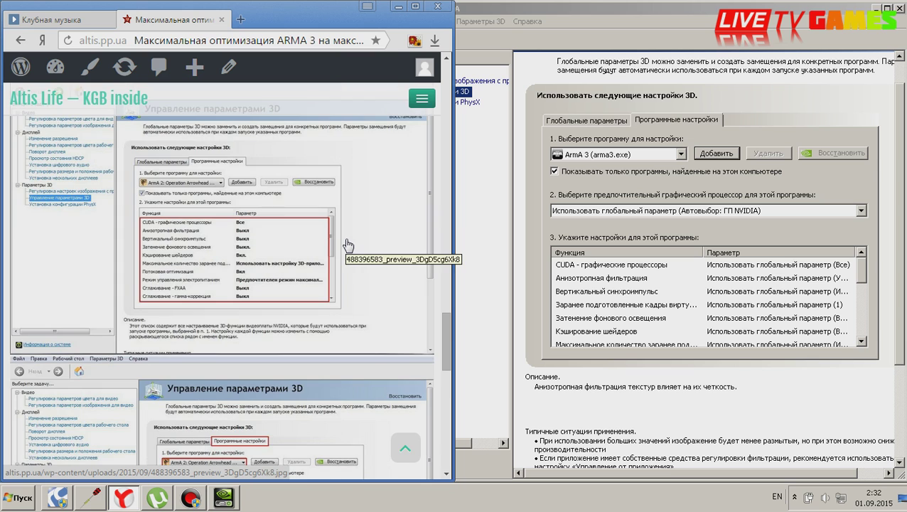
scroll(348, 244, "down", 3)
scroll(344, 245, "up", 4)
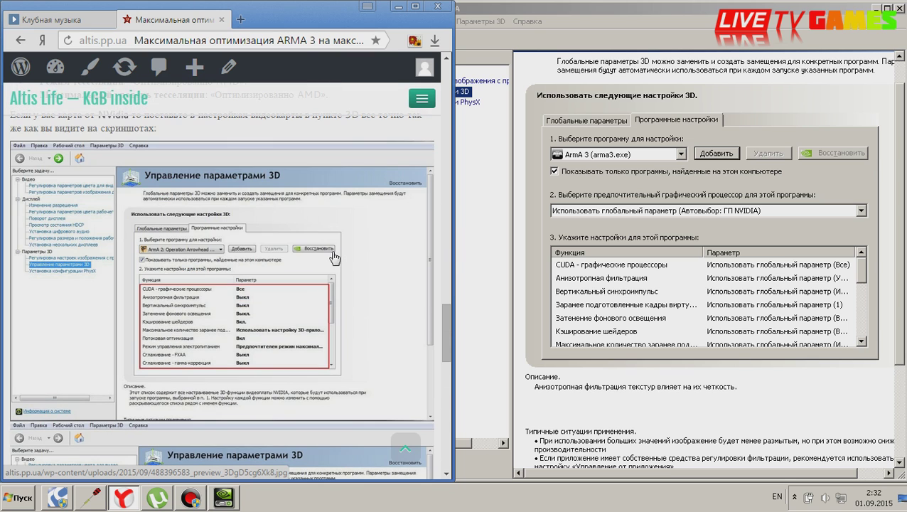
- Try the specific-GPU option with GeForce GT 740M for Arma 3's CUDA processors, and confirm «Использовать глобальный параметр» instead
left_click(764, 265)
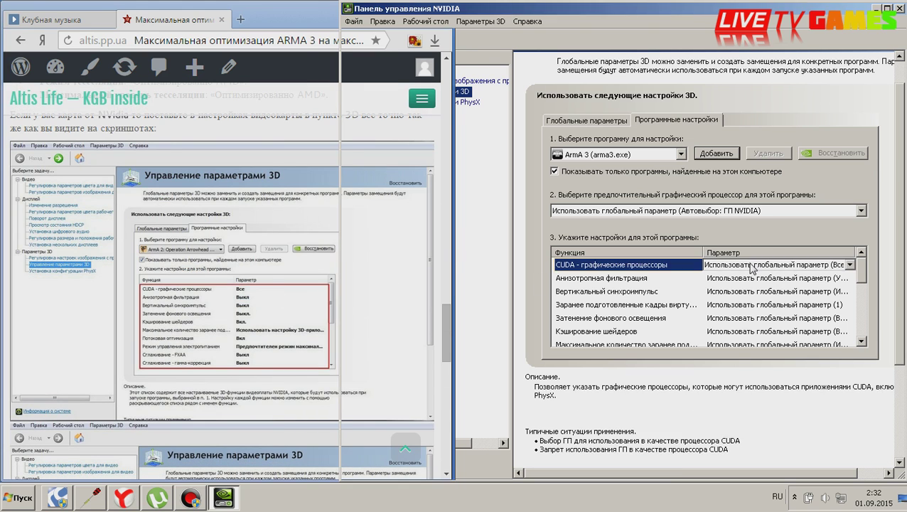
left_click(767, 266)
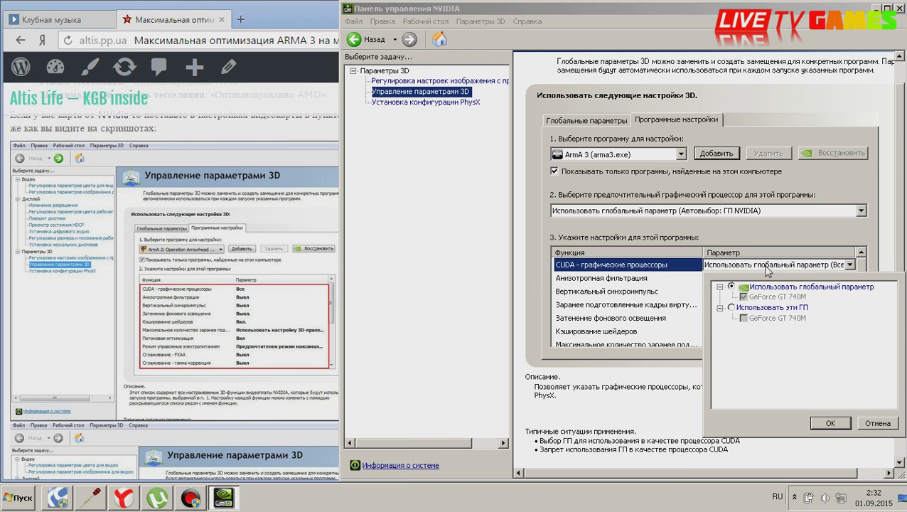
left_click(876, 424)
left_click(850, 266)
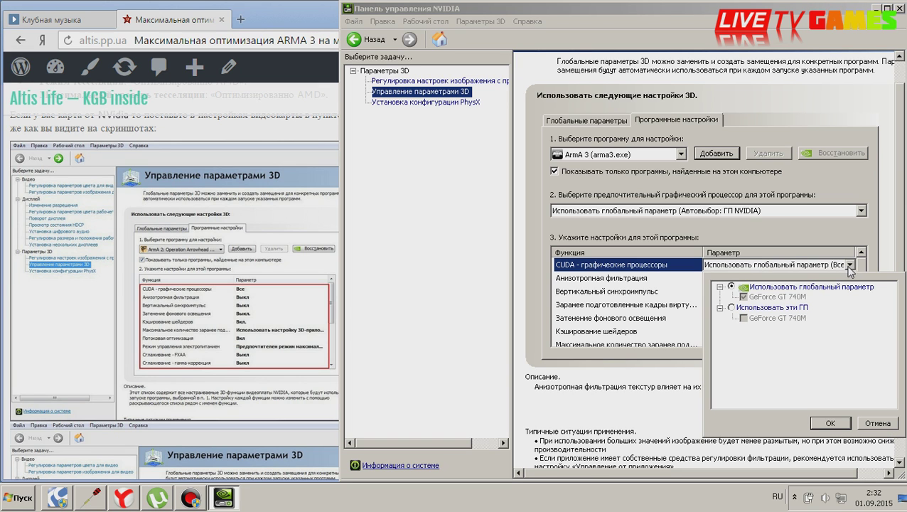
left_click(733, 308)
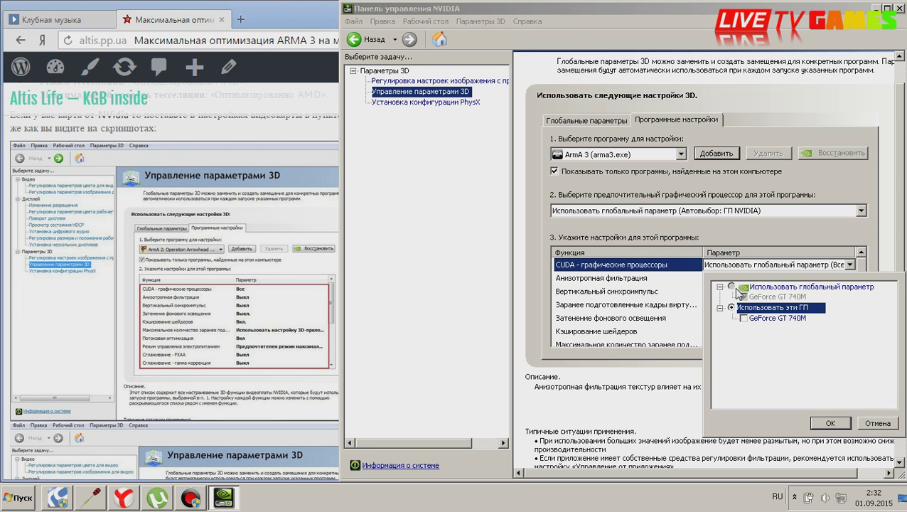
left_click(732, 286)
left_click(733, 308)
left_click(745, 319)
left_click(733, 288)
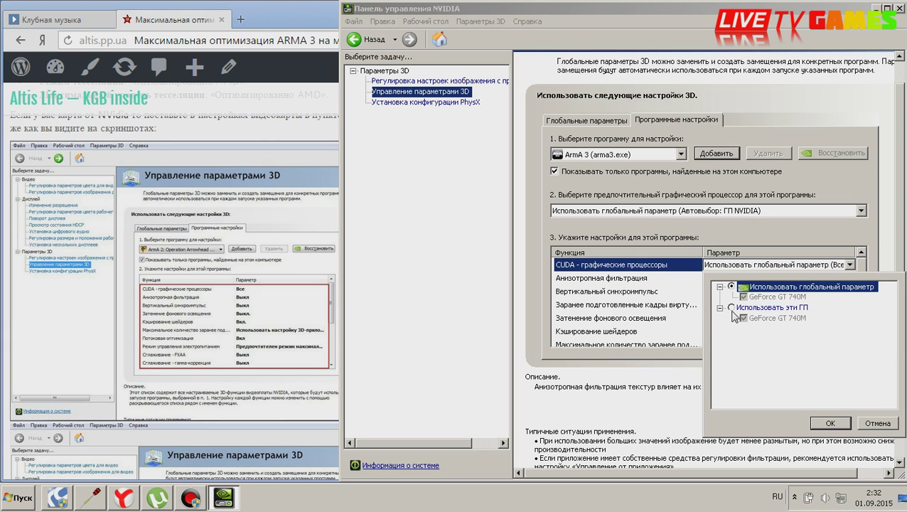
left_click(732, 308)
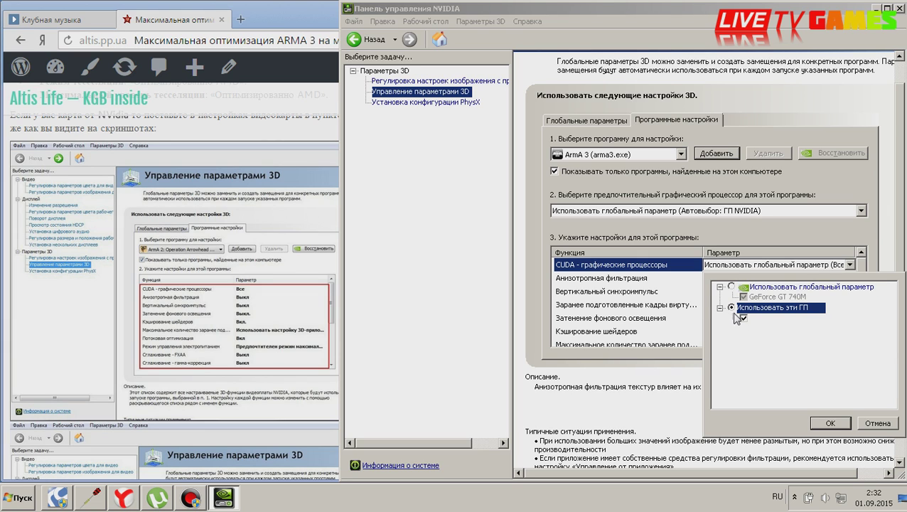
left_click(737, 287)
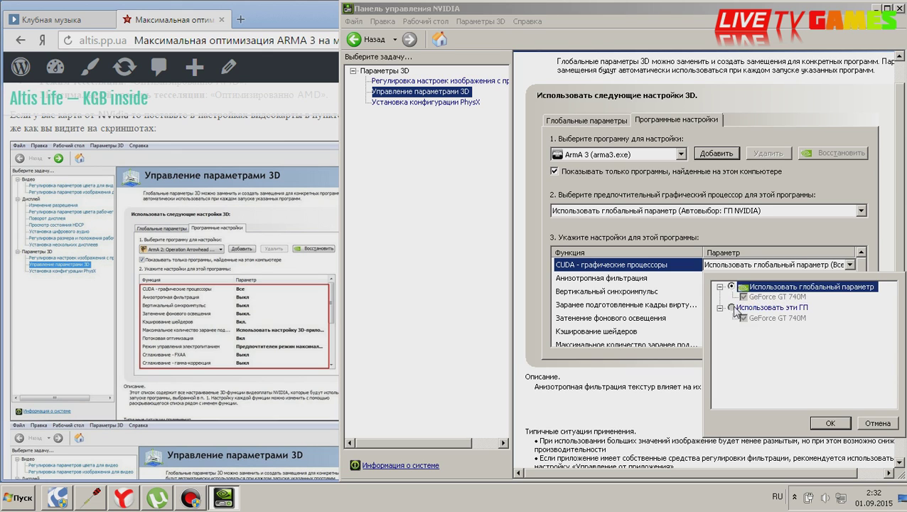
left_click(732, 307)
left_click(733, 286)
left_click(731, 308)
left_click(733, 287)
left_click(843, 423)
- Recheck the CUDA graphics processor options for Arma 3, keeping the global parameter selected
left_click(851, 264)
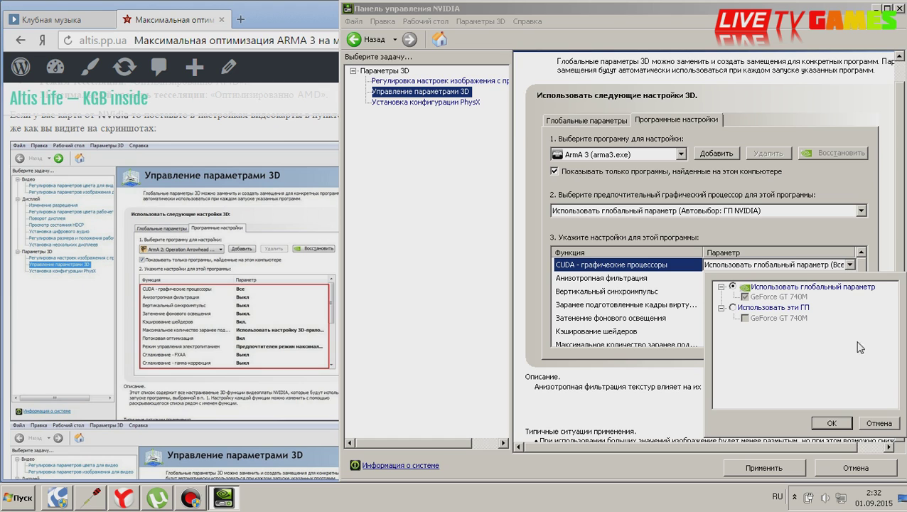
left_click(836, 421)
left_click(725, 268)
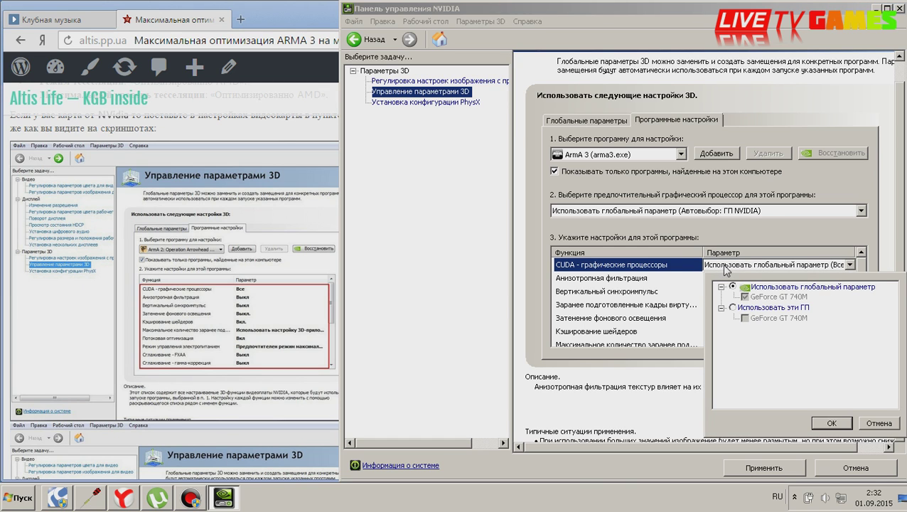
left_click(836, 422)
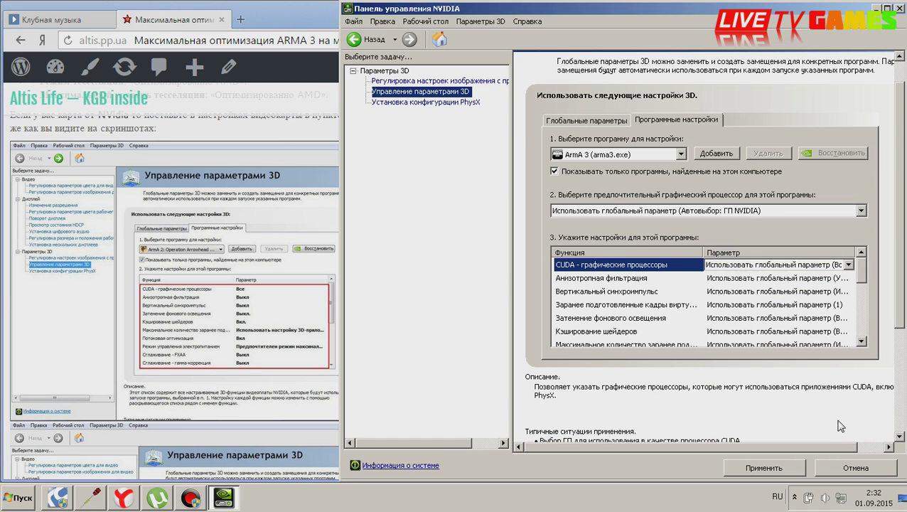
- Set Arma 3's preferred graphics processor to «Высокопроизводительный процессор NVIDIA», briefly trying the integrated graphics option
left_click(693, 211)
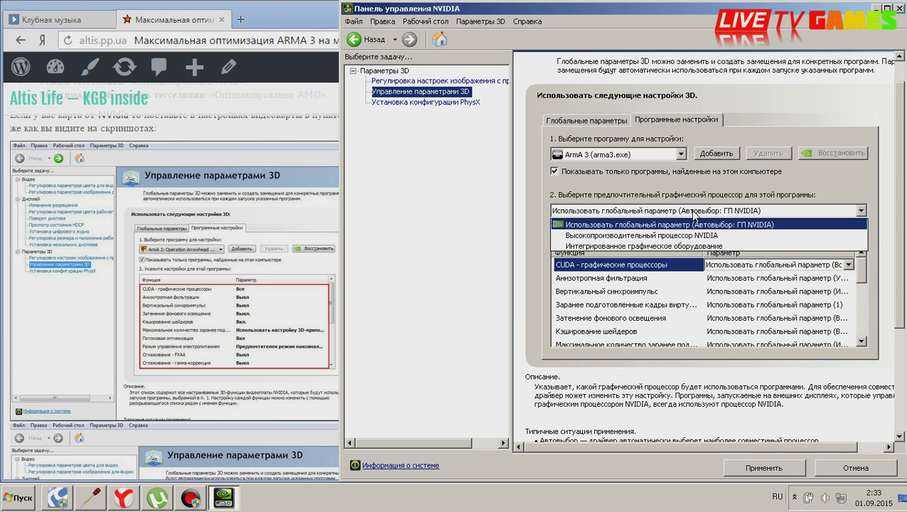
left_click(682, 236)
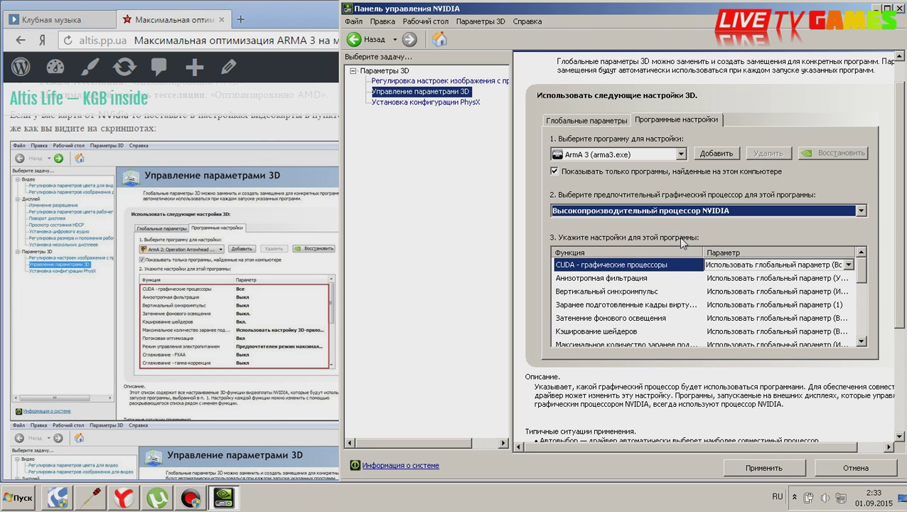
left_click(723, 216)
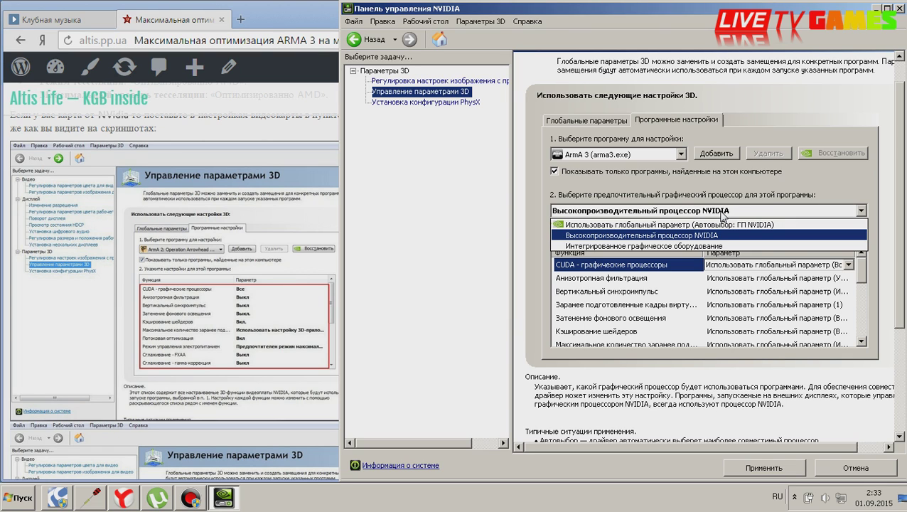
left_click(699, 247)
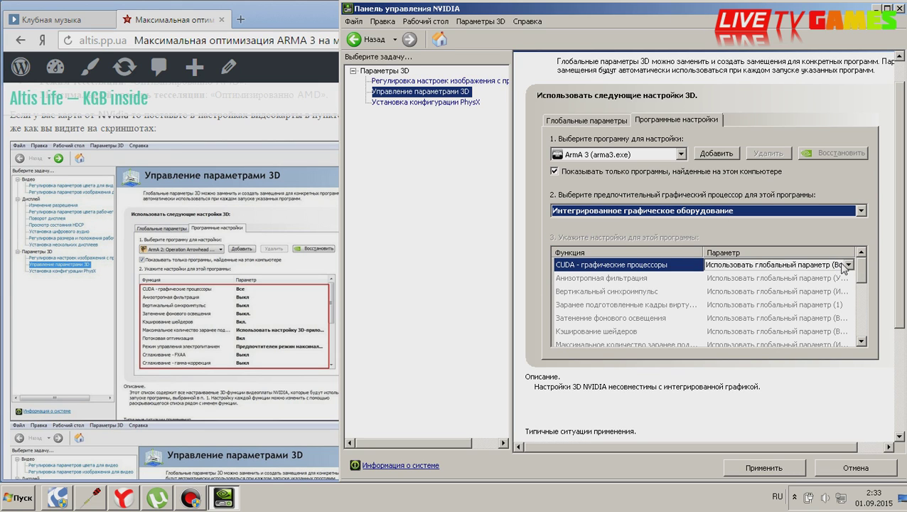
left_click(684, 209)
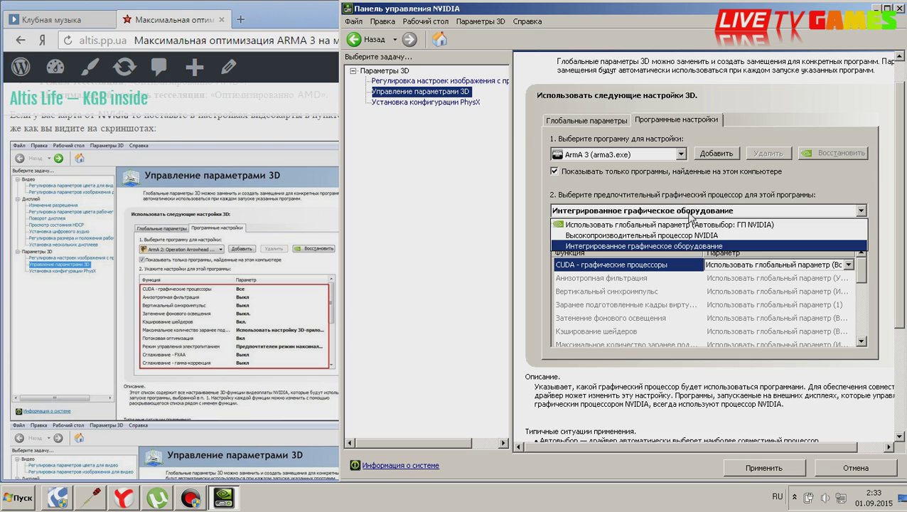
left_click(694, 214)
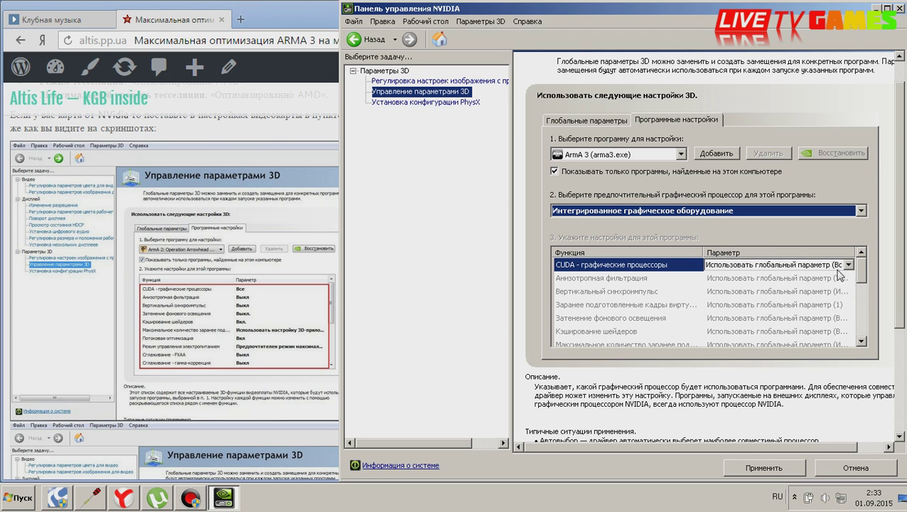
left_click(784, 214)
left_click(688, 234)
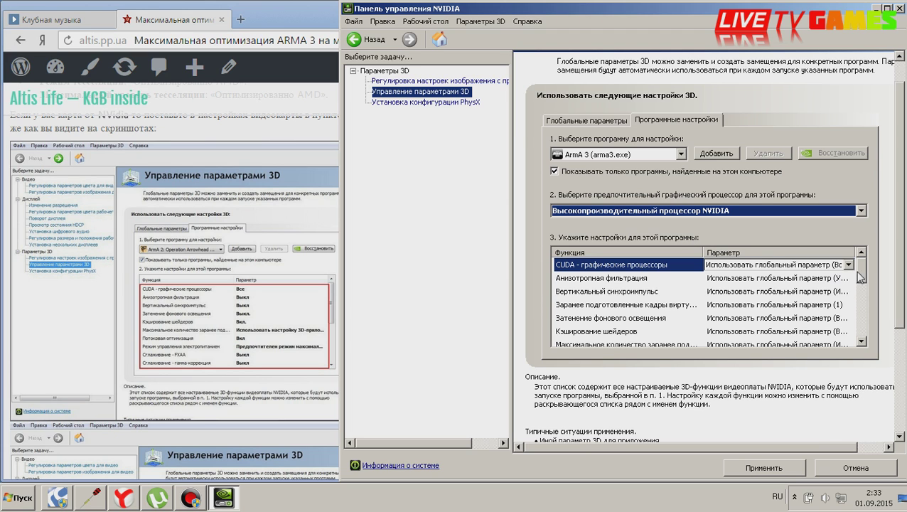
- Set anisotropic filtering and vertical sync to «Выкл» for Arma 3
left_click_drag(861, 274, 874, 242)
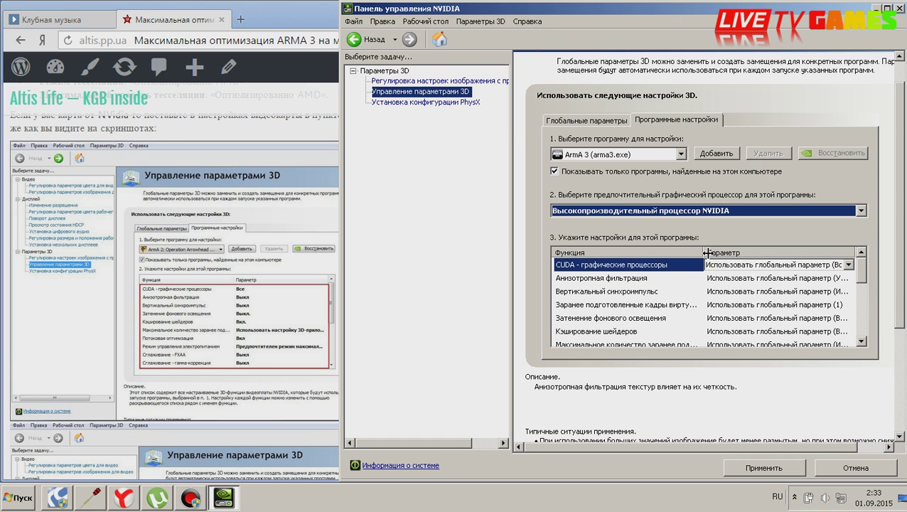
left_click(772, 278)
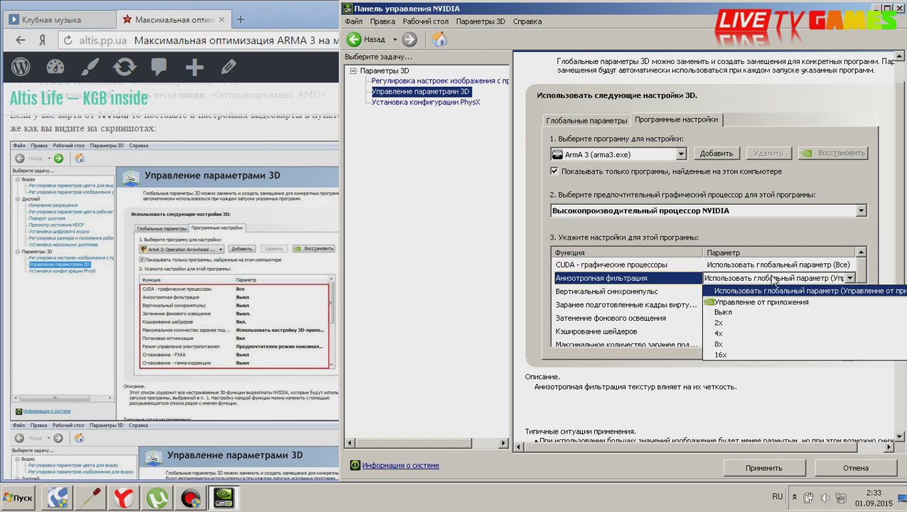
left_click(734, 312)
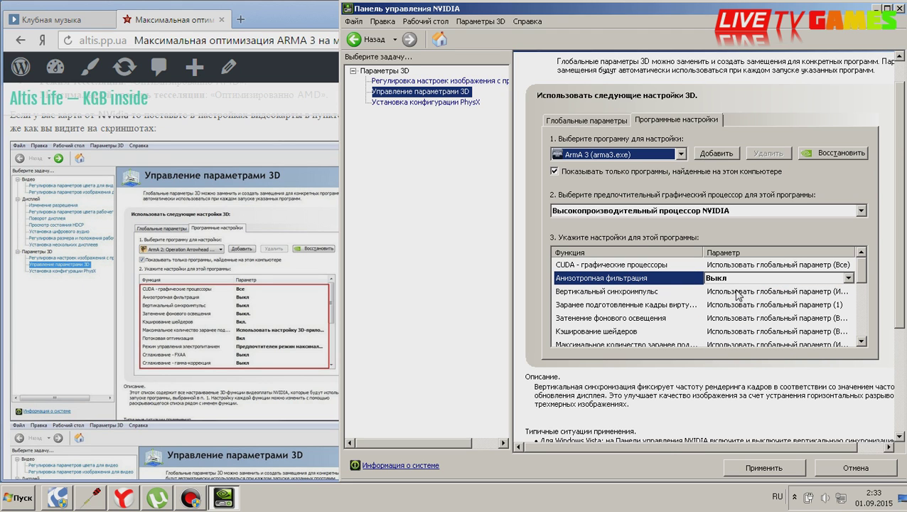
left_click(737, 292)
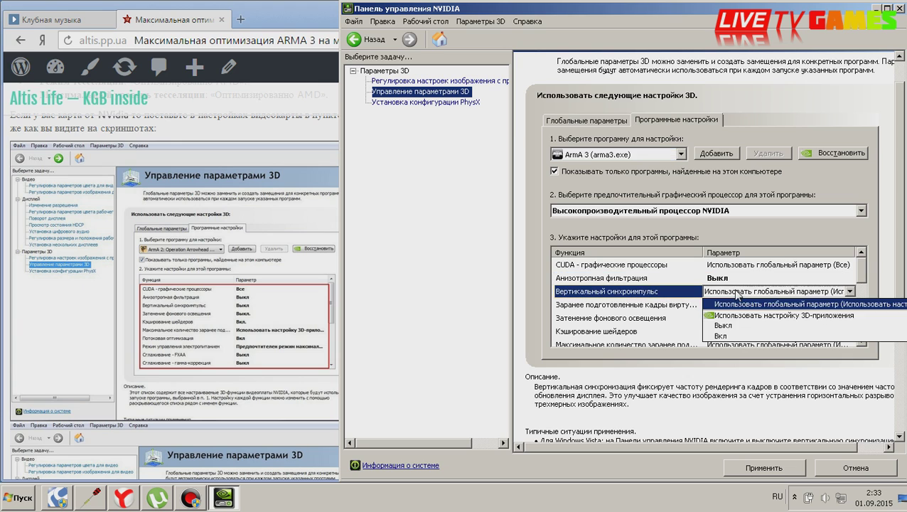
left_click(730, 321)
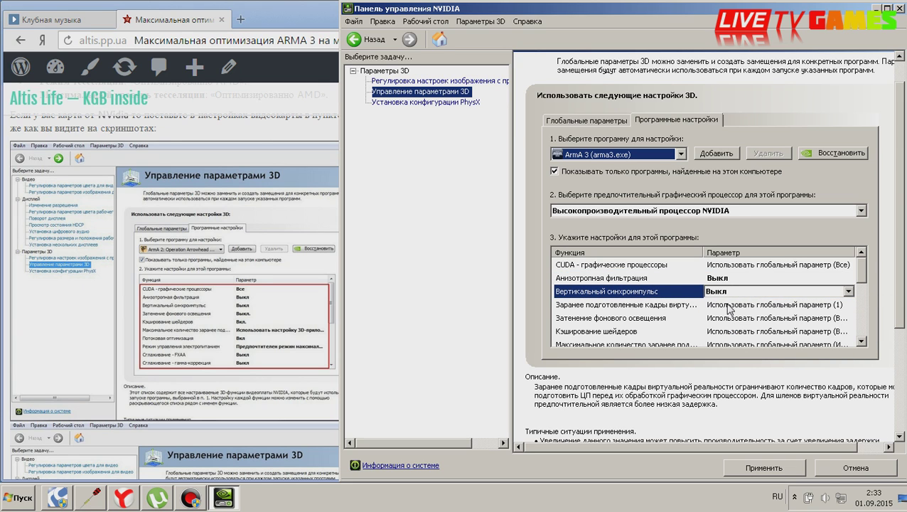
- Check the pre-rendered VR frames options, keeping the global parameter, and set ambient occlusion to «Выкл.» for Arma 3
left_click(726, 305)
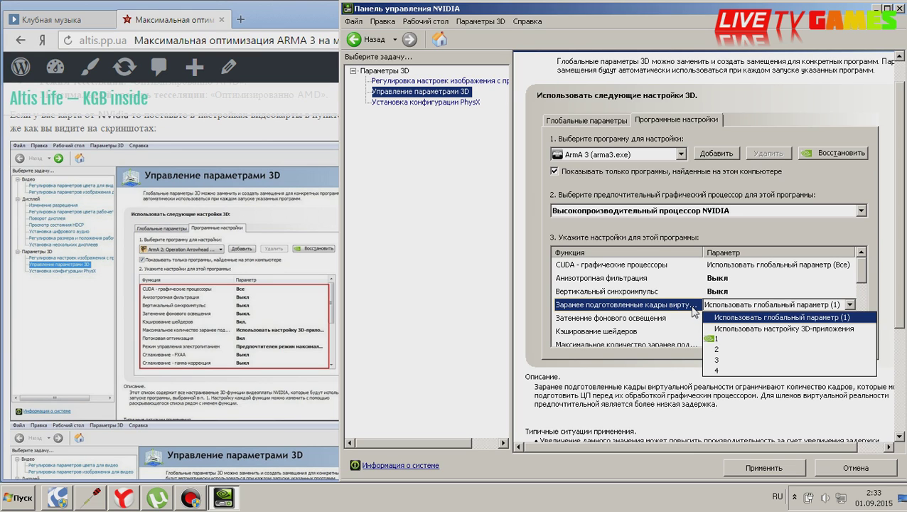
left_click(730, 307)
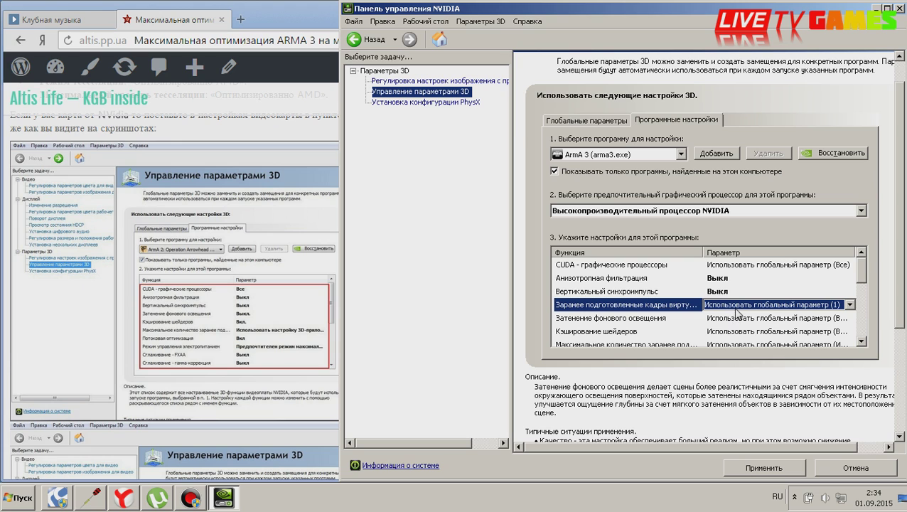
left_click(728, 318)
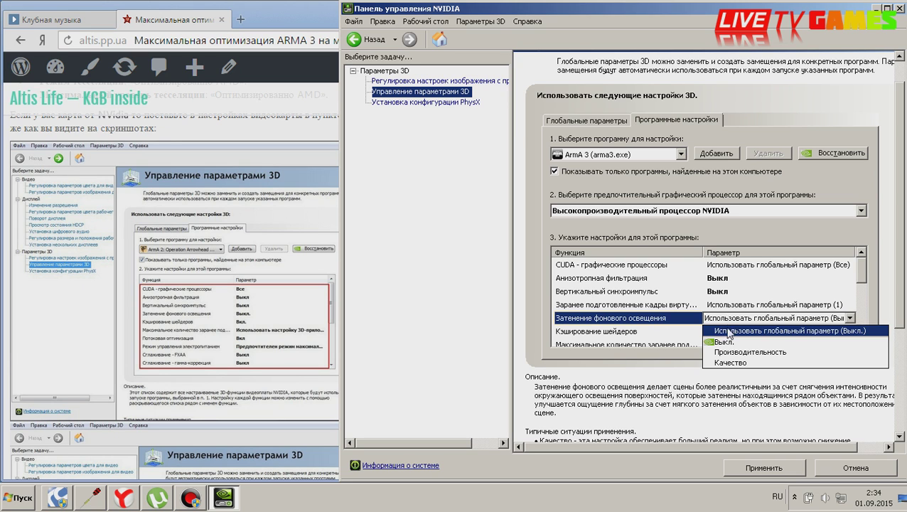
left_click(724, 342)
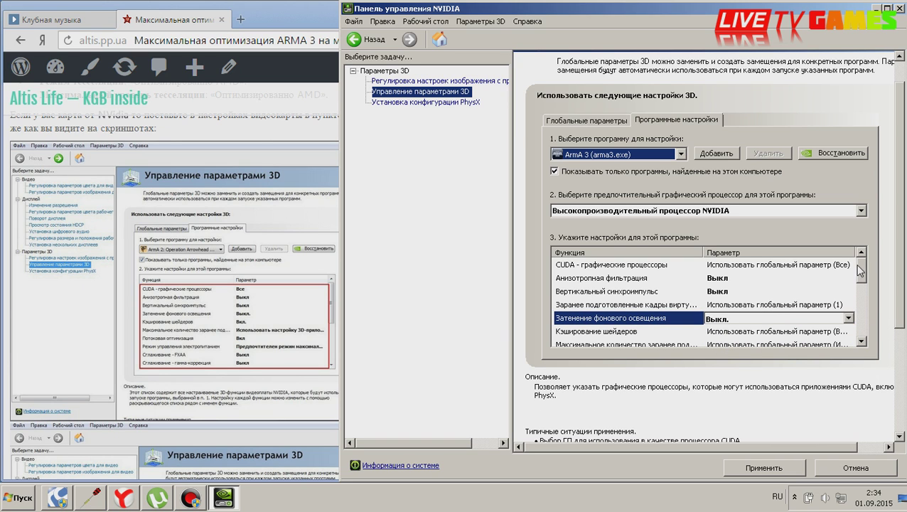
- Set shader caching («Кэширование шейдеров») to «Вкл.» for Arma 3
left_click_drag(861, 271, 864, 292)
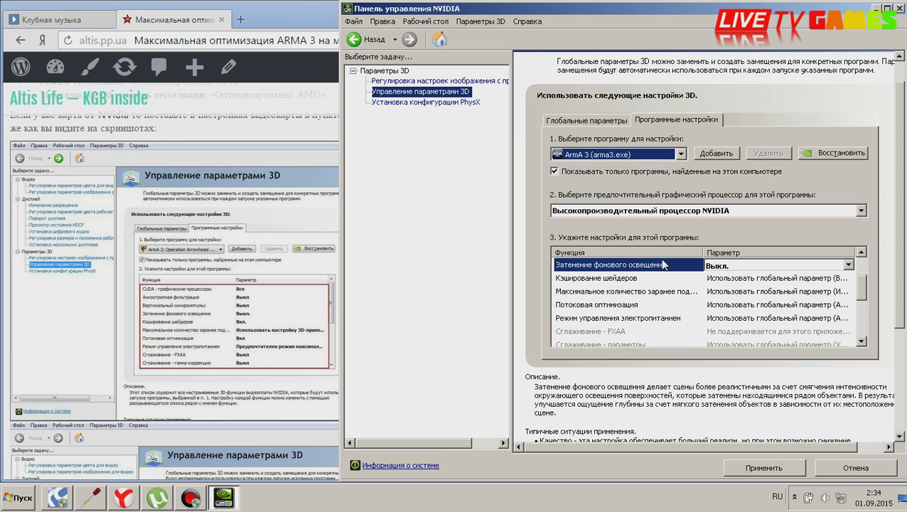
mouse_move(644, 283)
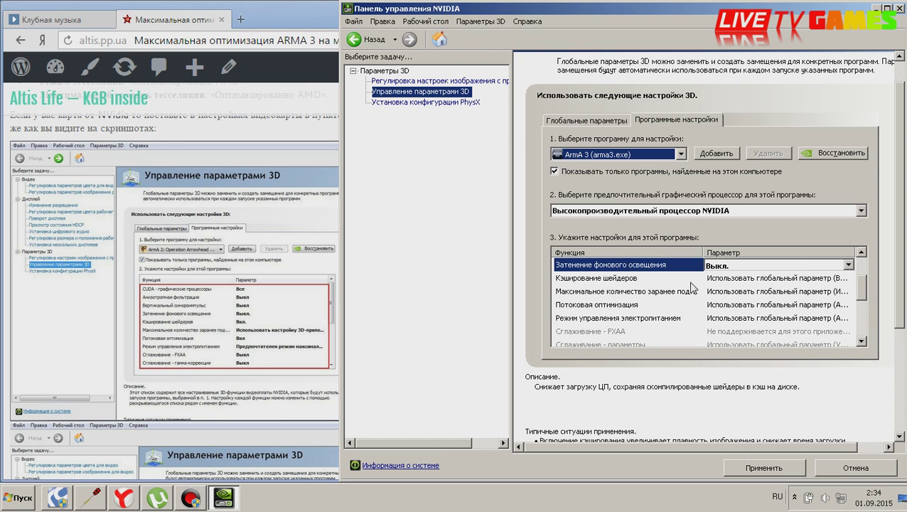
left_click(728, 284)
left_click(728, 313)
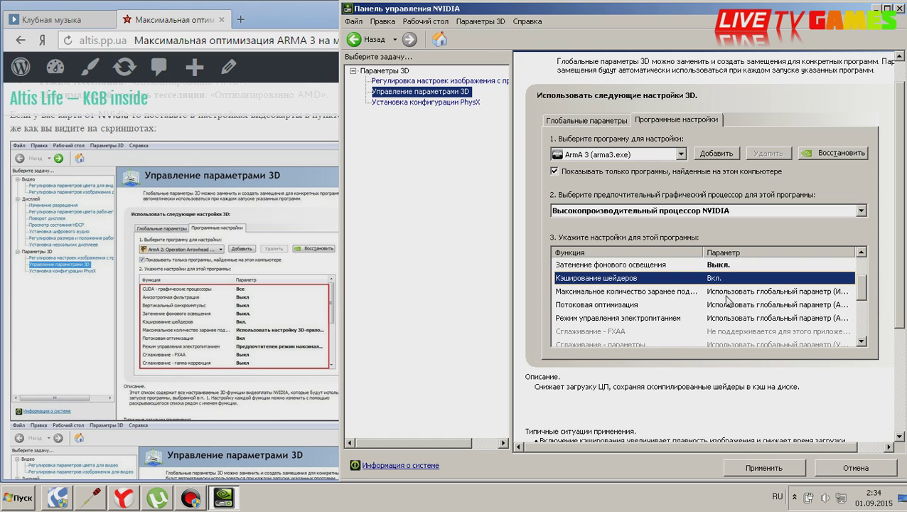
scroll(728, 298, "up", 2)
left_click(728, 293)
left_click(728, 293)
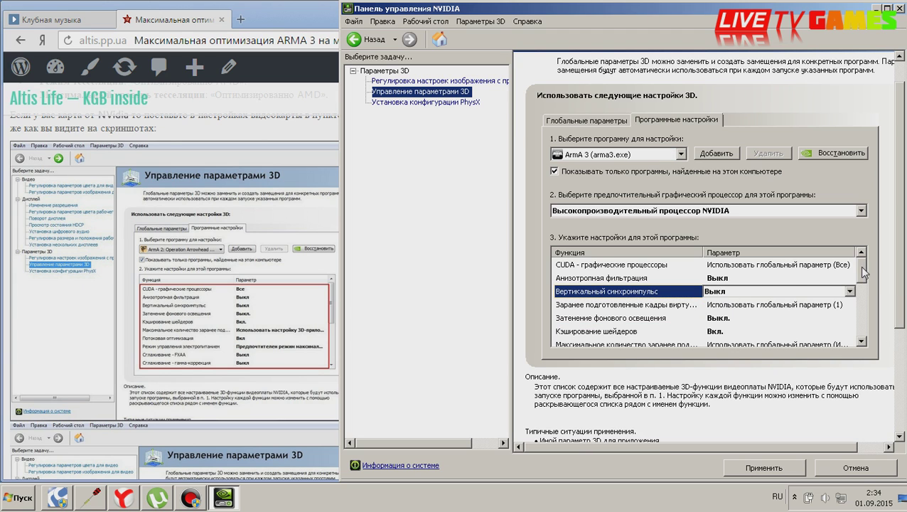
- Recheck the preferred graphics processor options, and set the maximum pre-rendered frames to «Использовать настройку 3D-приложения»
scroll(728, 294, "down", 2)
mouse_move(787, 305)
mouse_move(667, 297)
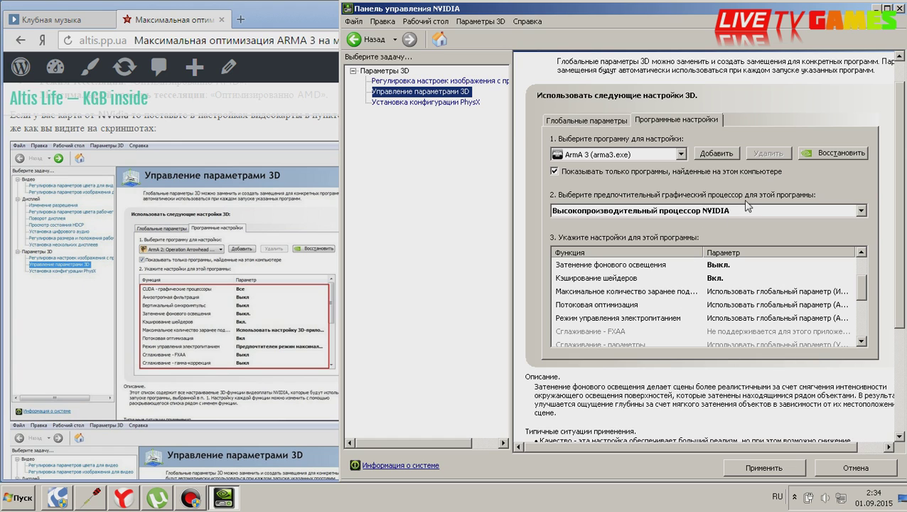
left_click(747, 212)
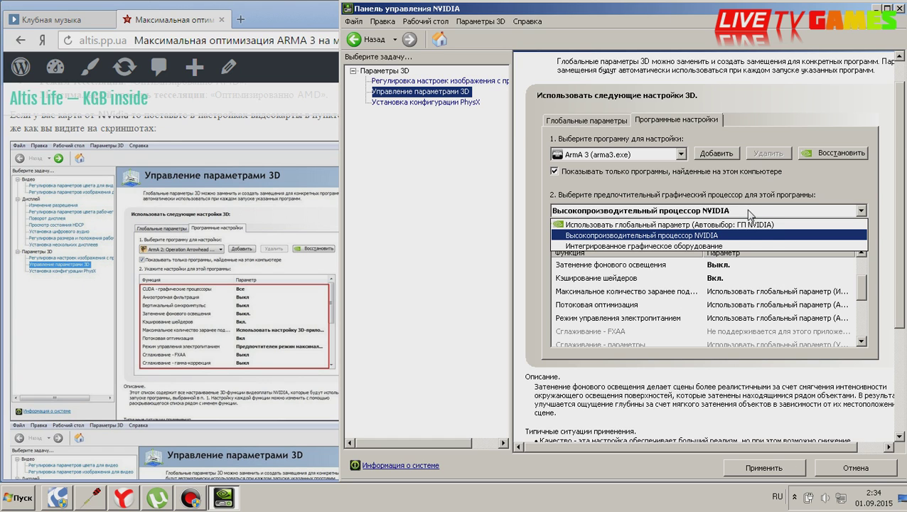
left_click(751, 211)
mouse_move(725, 293)
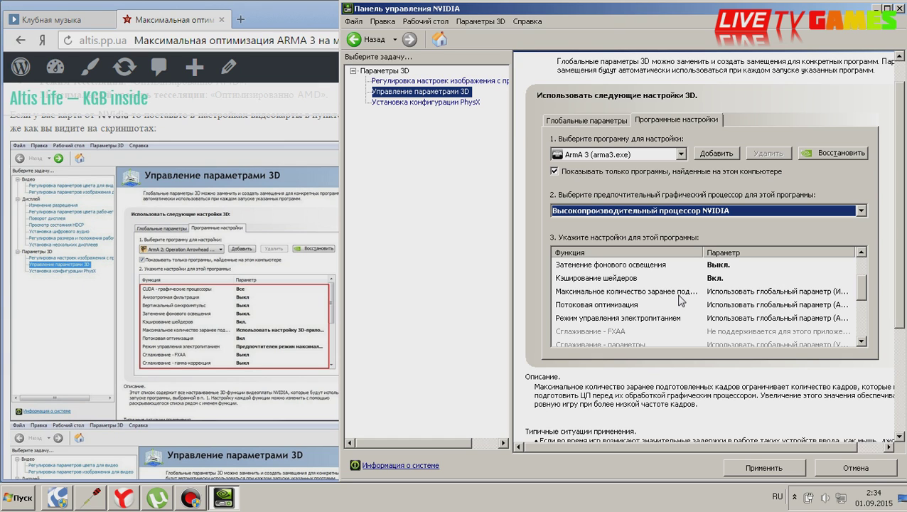
left_click(735, 293)
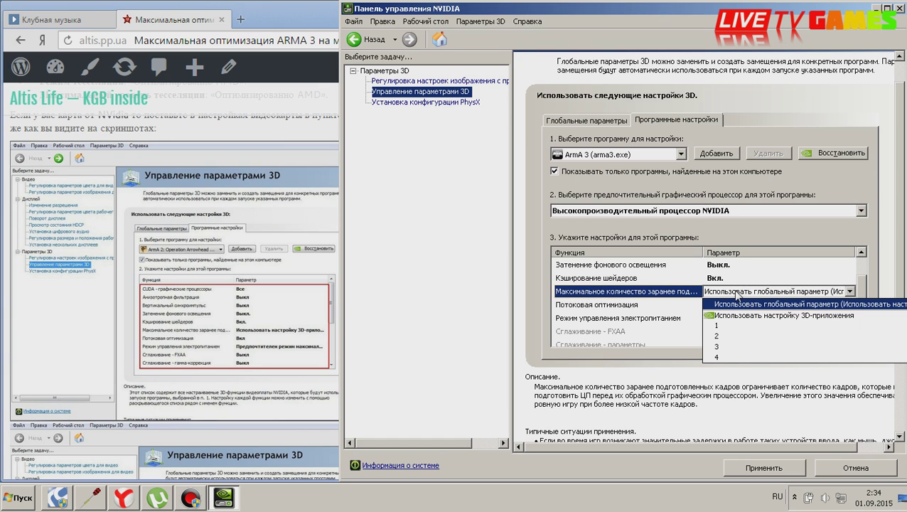
left_click(782, 315)
- Review the CUDA graphics processor choices for Arma 3 again, confirming «Использовать глобальный параметр»
scroll(782, 315, "up", 1)
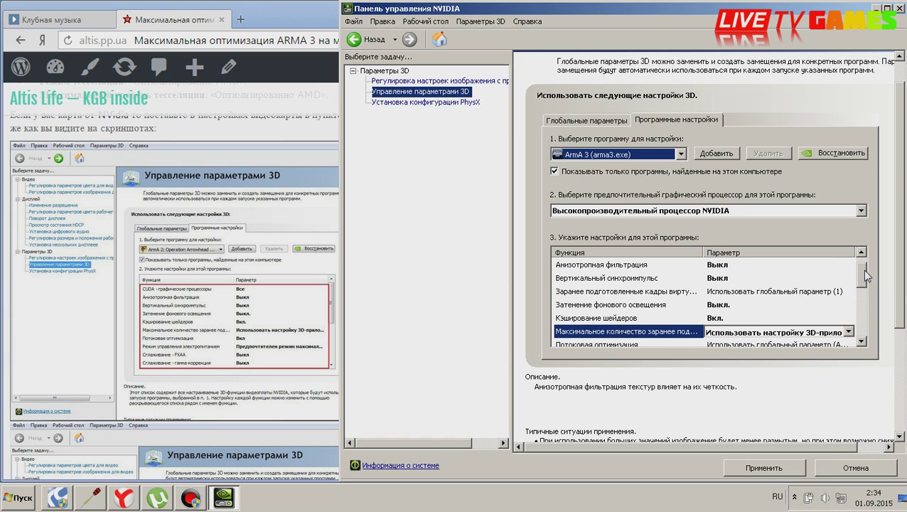
scroll(867, 276, "up", 1)
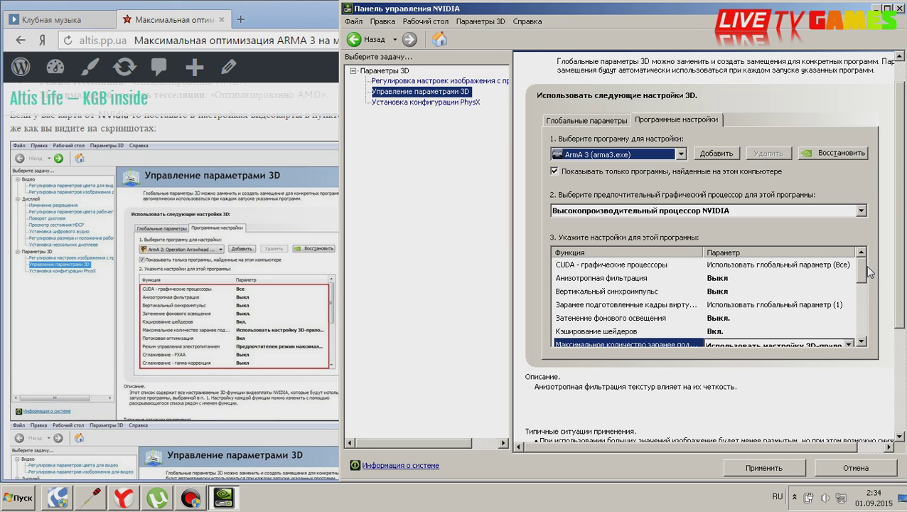
left_click(846, 264)
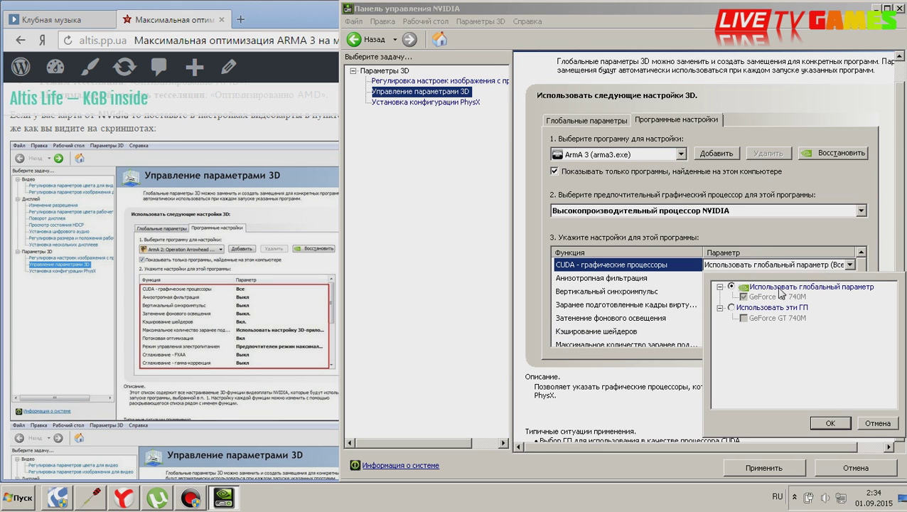
left_click(830, 423)
left_click(848, 265)
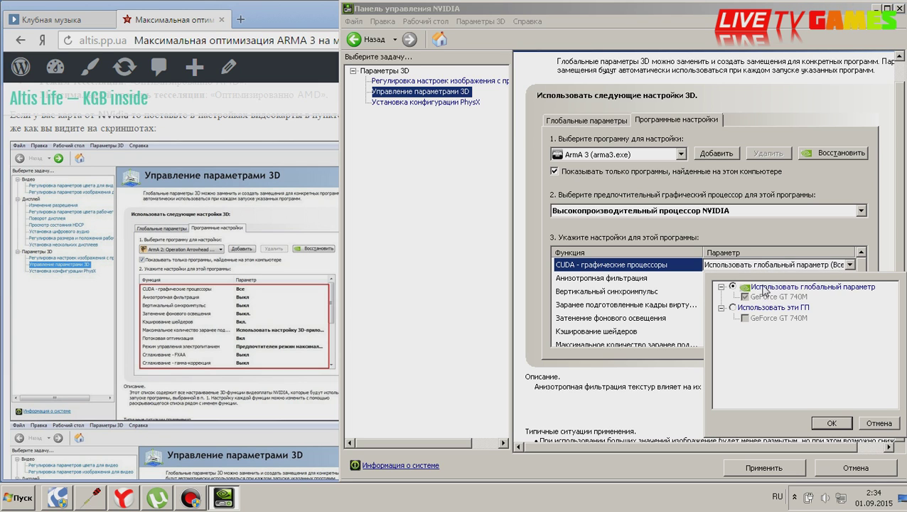
left_click(828, 422)
- Set threaded optimization («Потоковая оптимизация») to «Вкл» for Arma 3
left_click_drag(862, 274, 862, 301)
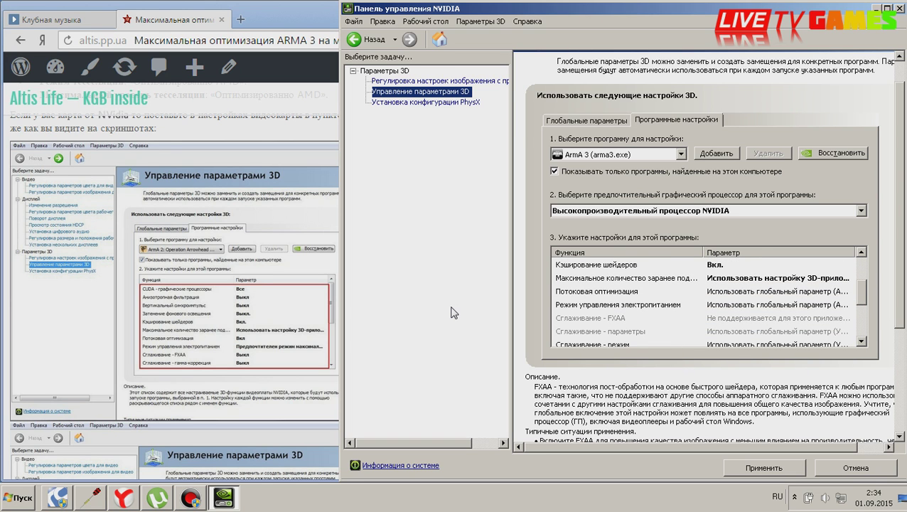
left_click(736, 292)
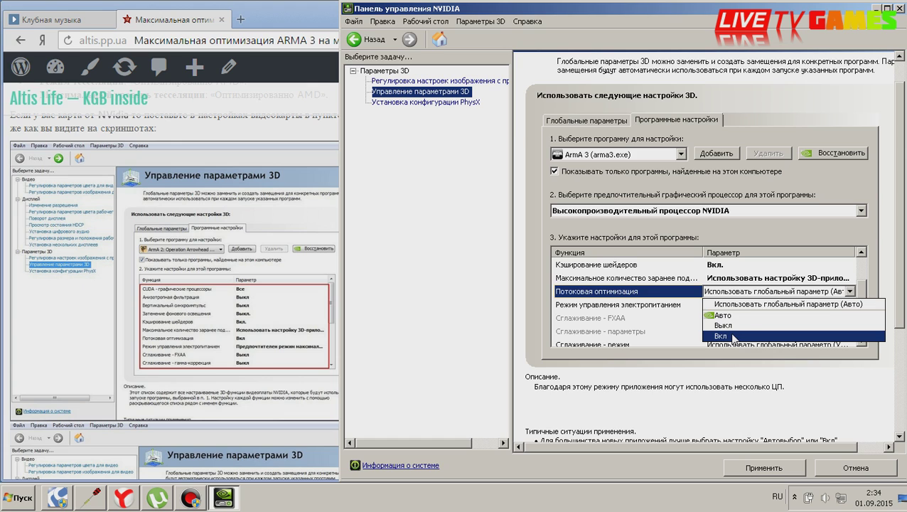
left_click(735, 337)
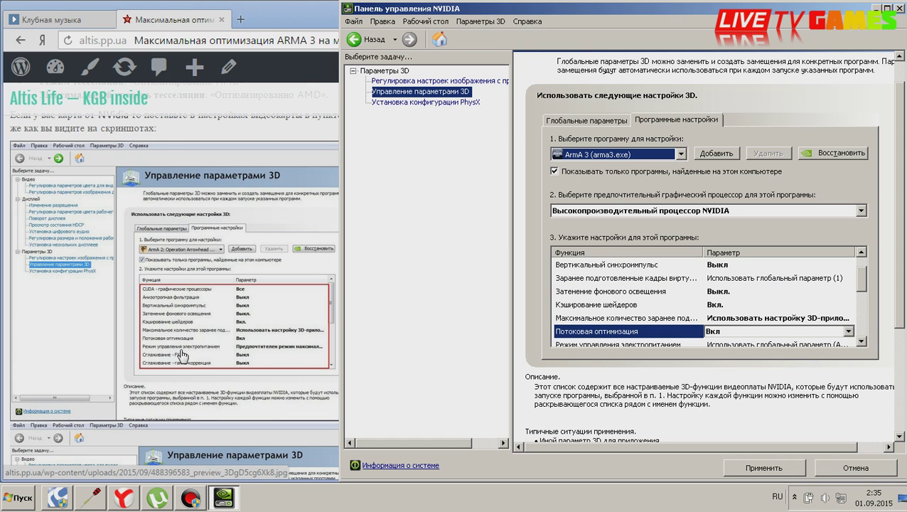
- Set the power management mode to «Предпочтителен режим максимальной производительности» for Arma 3
mouse_move(822, 304)
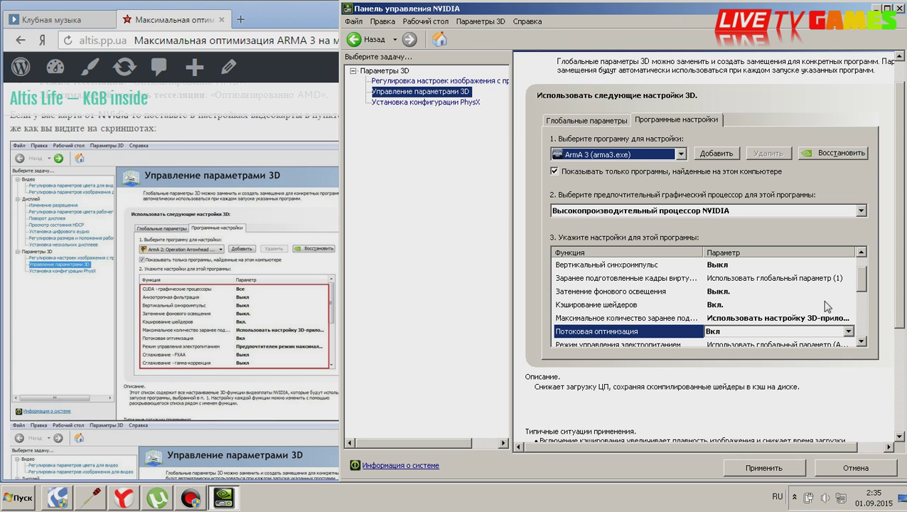
left_click_drag(868, 283, 866, 298)
mouse_move(602, 321)
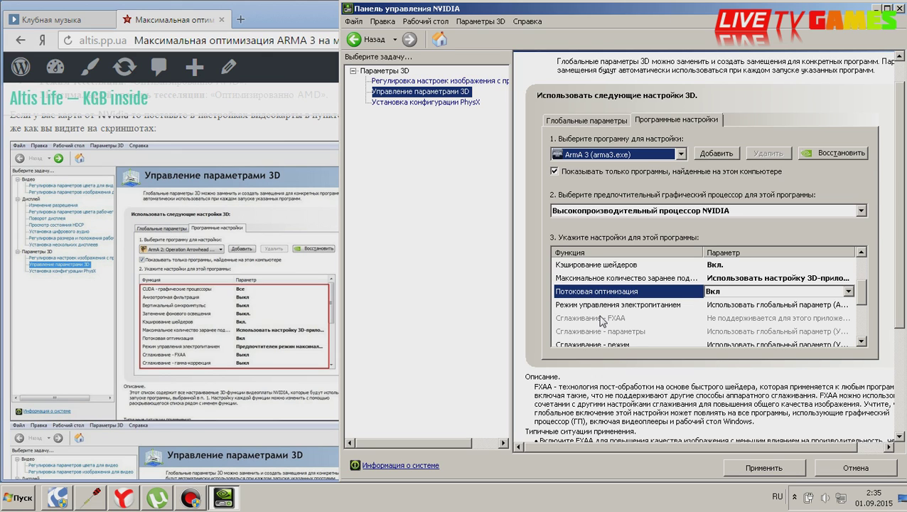
left_click(746, 305)
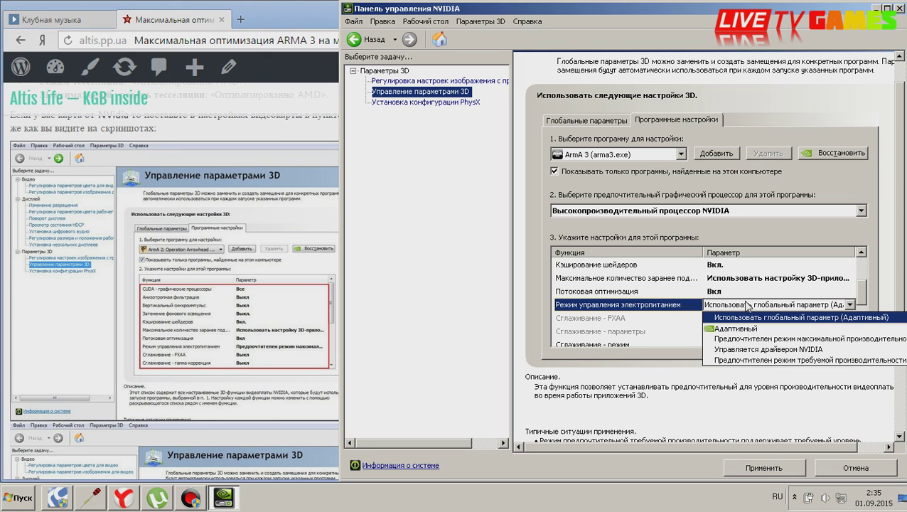
left_click(757, 339)
- Bring up the guide's second NVIDIA settings screenshot, and set Arma 3's antialiasing mode to «Управление от приложения»
left_click_drag(858, 284, 859, 303)
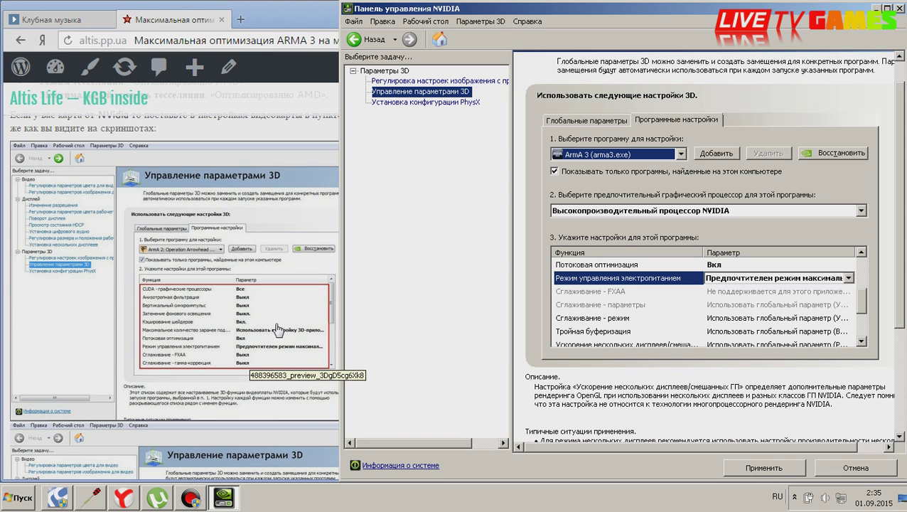
left_click(245, 131)
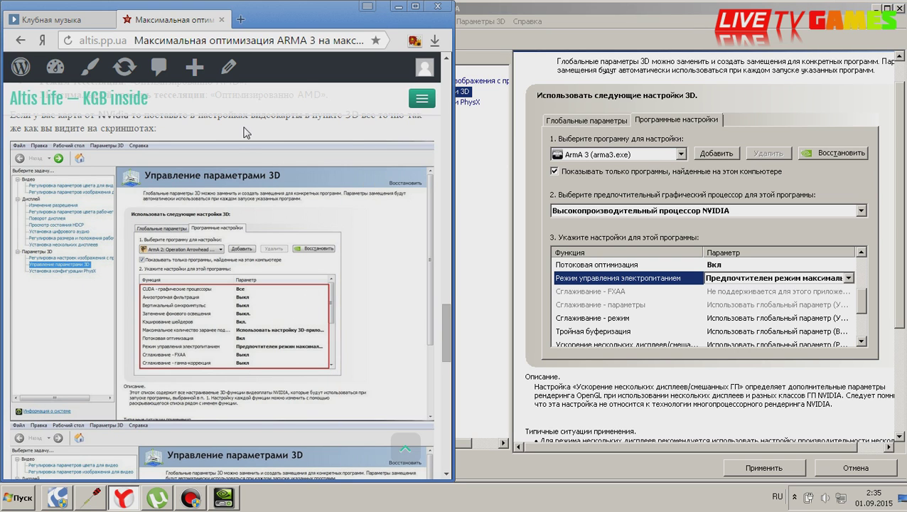
scroll(242, 147, "down", 2)
scroll(242, 148, "down", 3)
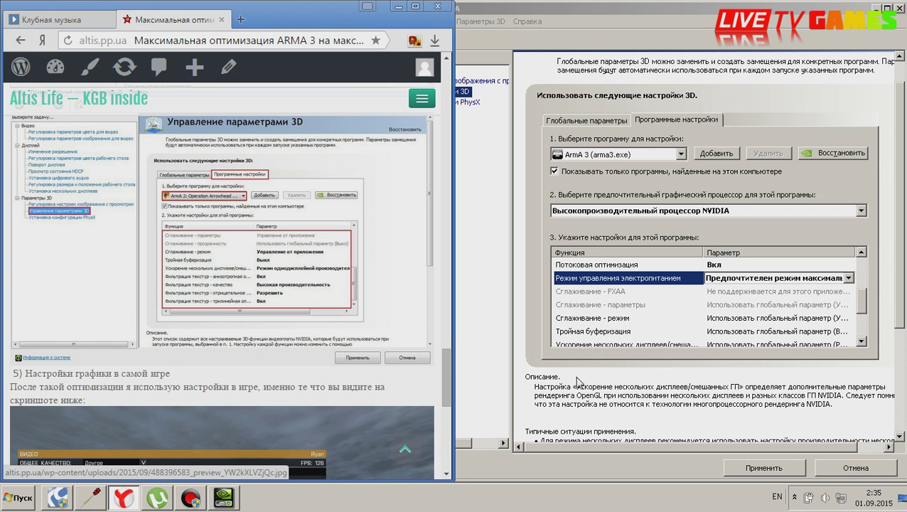
left_click_drag(862, 302, 869, 315)
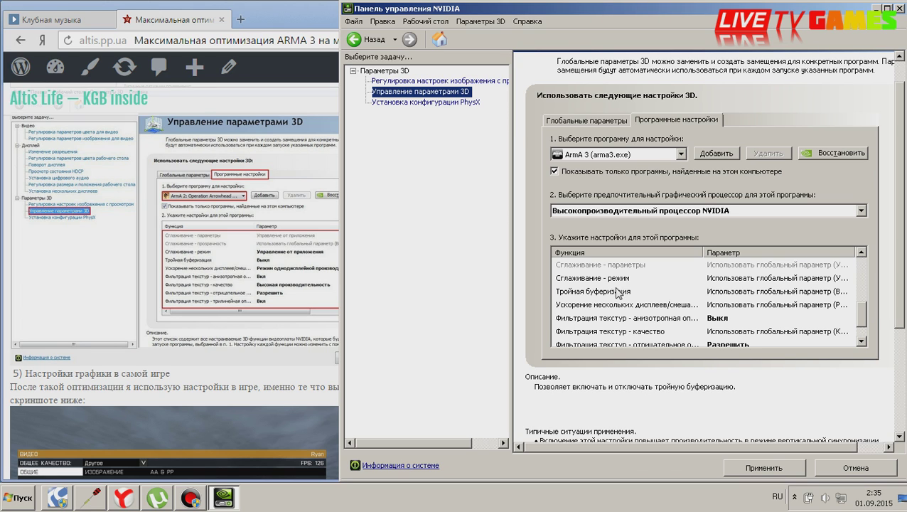
left_click(742, 282)
left_click(738, 299)
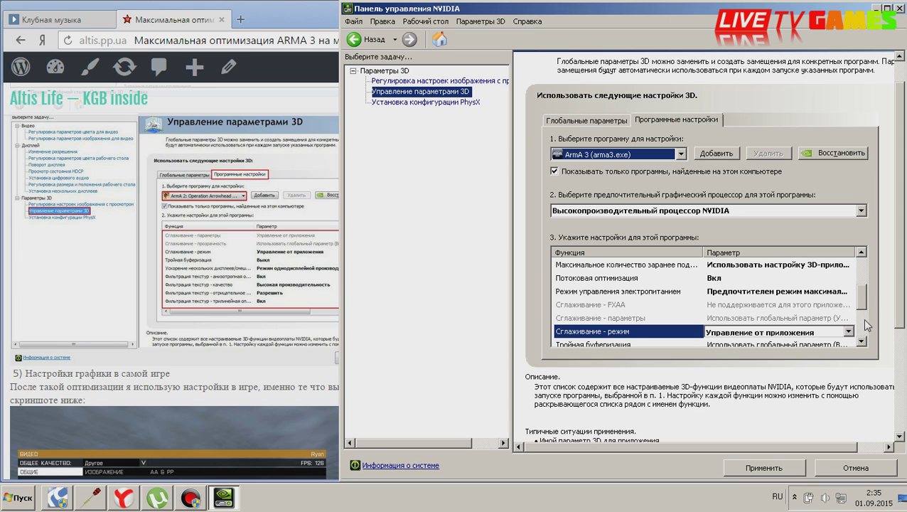
- Set triple buffering («Тройная буферизация») to «Выкл» for Arma 3
scroll(864, 318, "down", 1)
left_click_drag(864, 318, 863, 322)
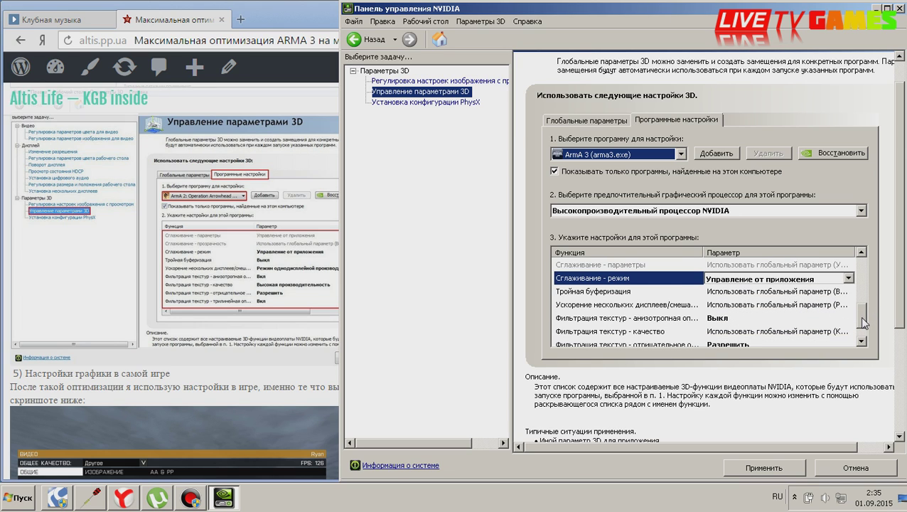
left_click(775, 292)
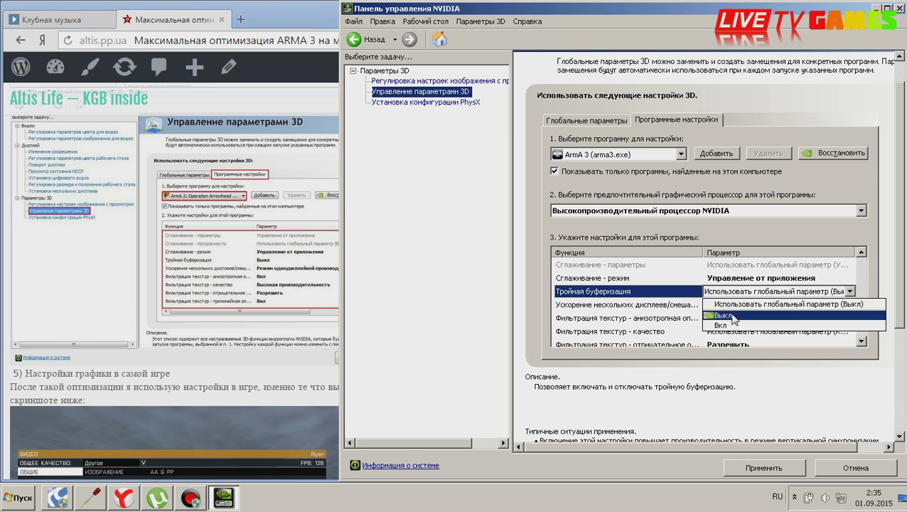
left_click(746, 318)
- Set multi-display/mixed-GPU acceleration to «Режим однодисплейной производительности» for Arma 3
scroll(865, 323, "down", 2)
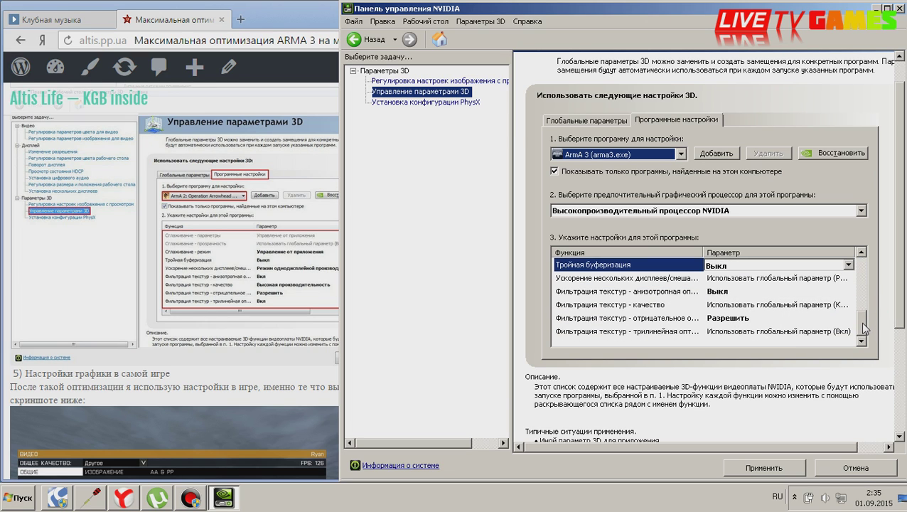
mouse_move(811, 320)
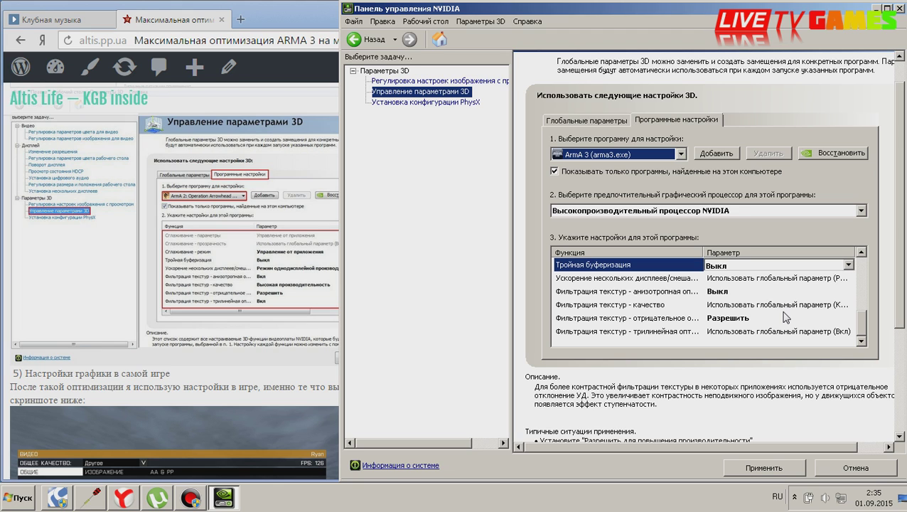
left_click(775, 278)
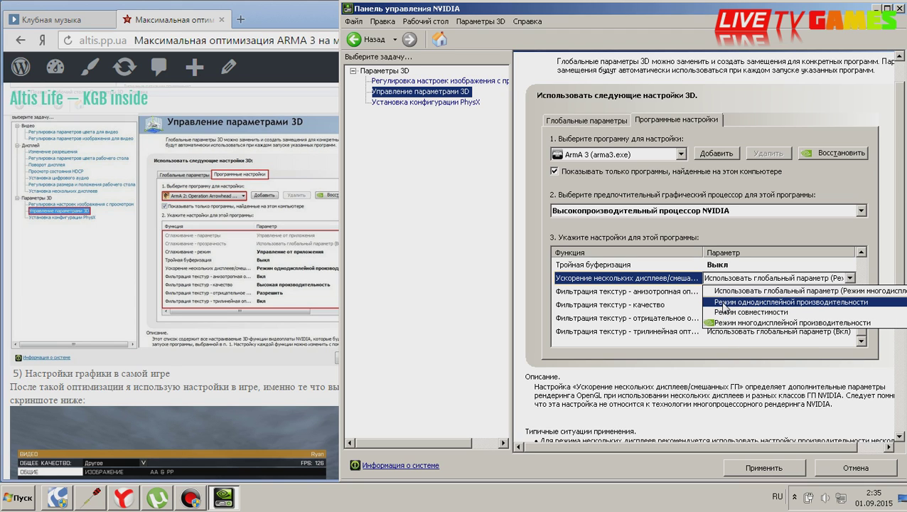
left_click(723, 302)
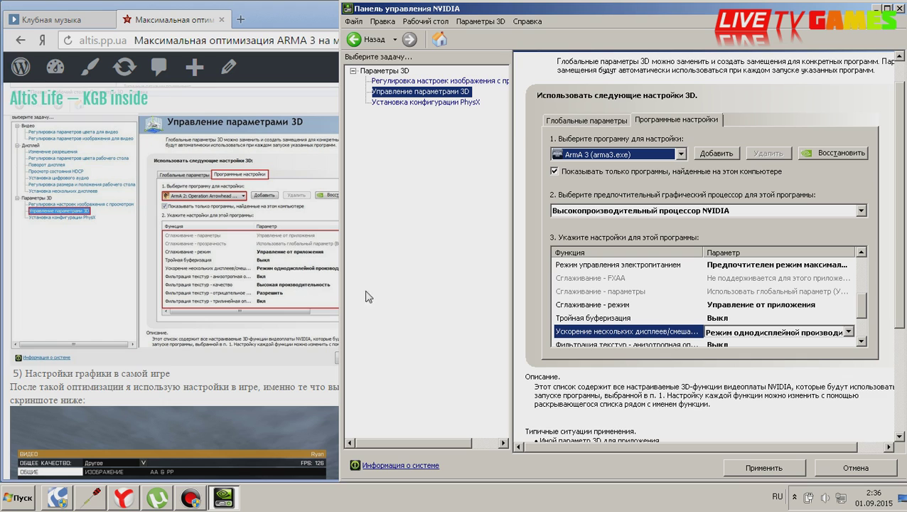
- Set the anisotropic optimization of texture filtering to «Вкл» for Arma 3
mouse_move(632, 326)
scroll(682, 313, "down", 2)
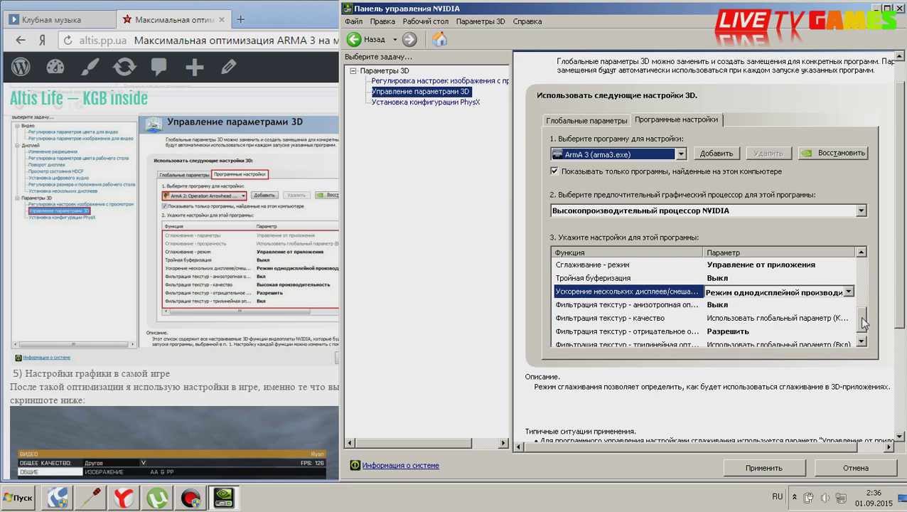
left_click(719, 293)
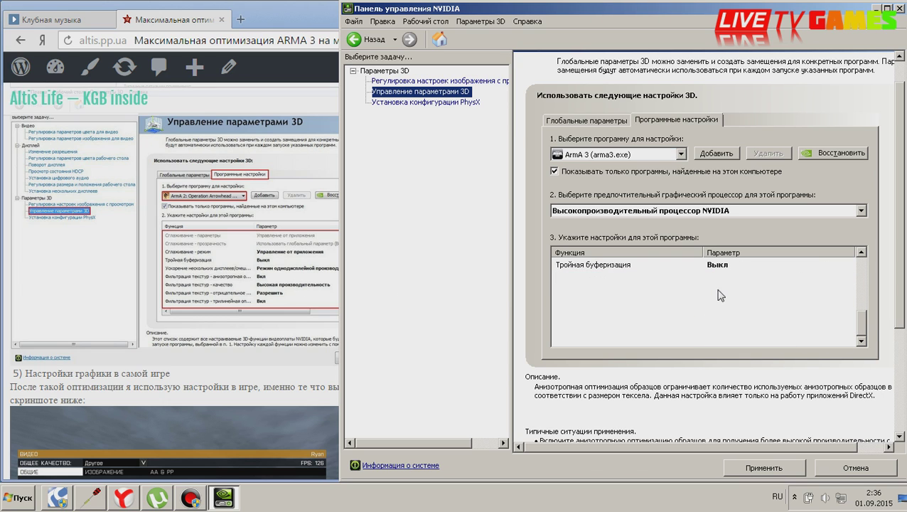
left_click(722, 325)
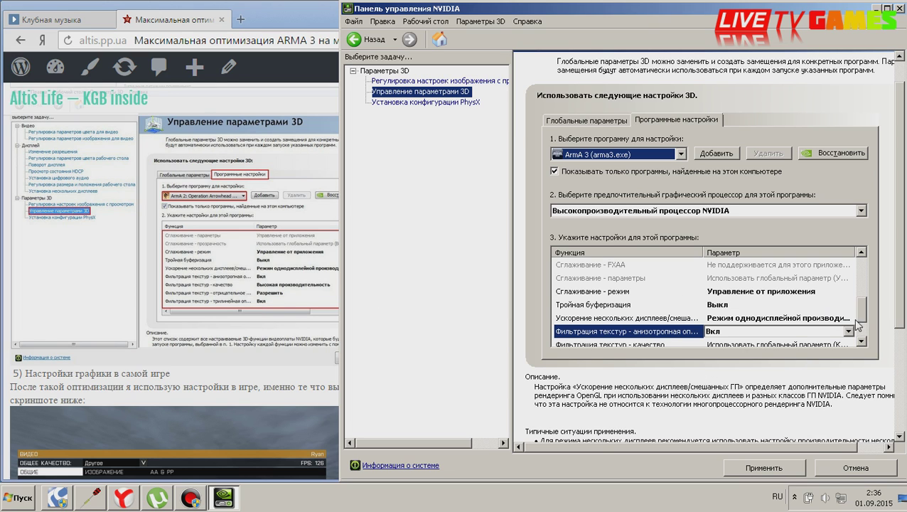
- Set the texture filtering quality to «Высокая производительность» for Arma 3
scroll(783, 312, "down", 3)
left_click(741, 305)
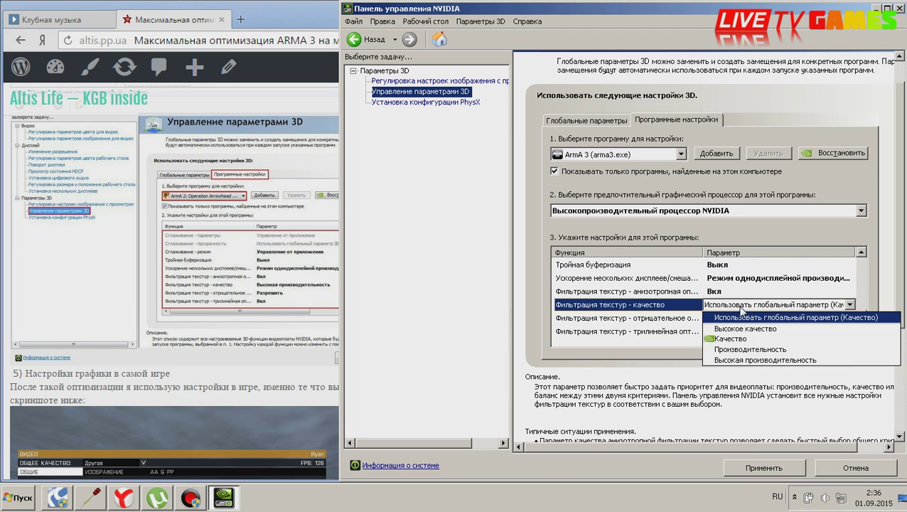
left_click(742, 361)
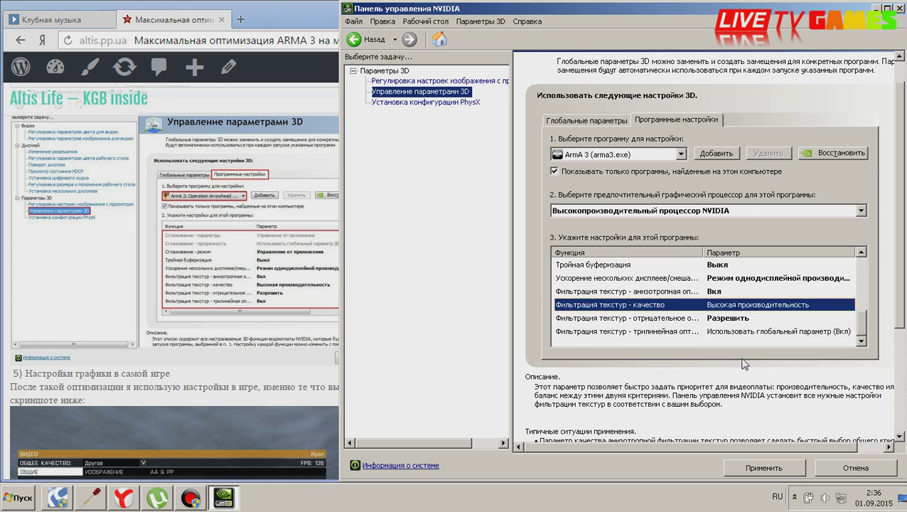
- Set the trilinear optimization of texture filtering to «Вкл» and apply the Arma 3 program settings
scroll(863, 330, "down", 1)
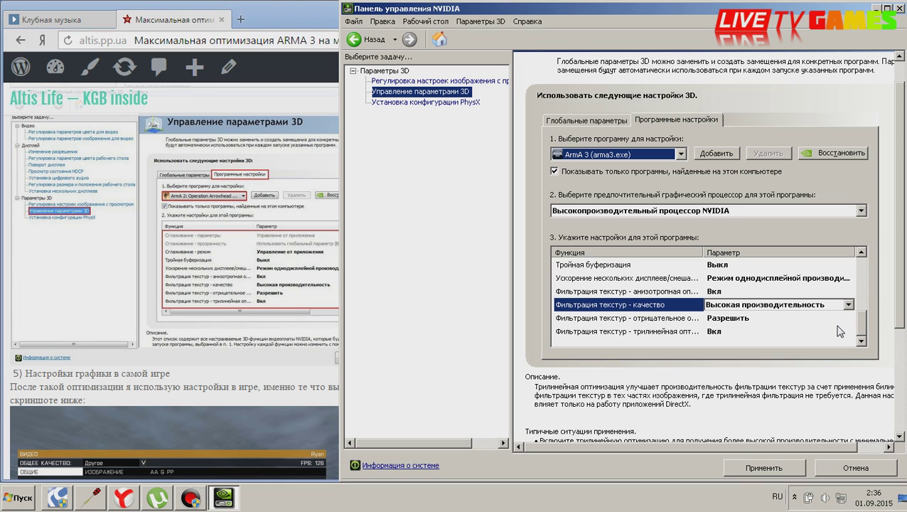
left_click(754, 468)
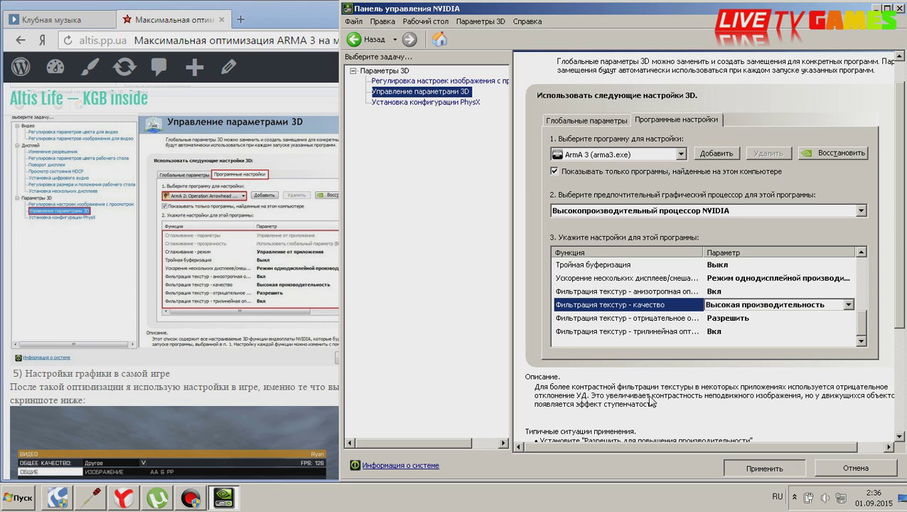
scroll(651, 401, "up", 2)
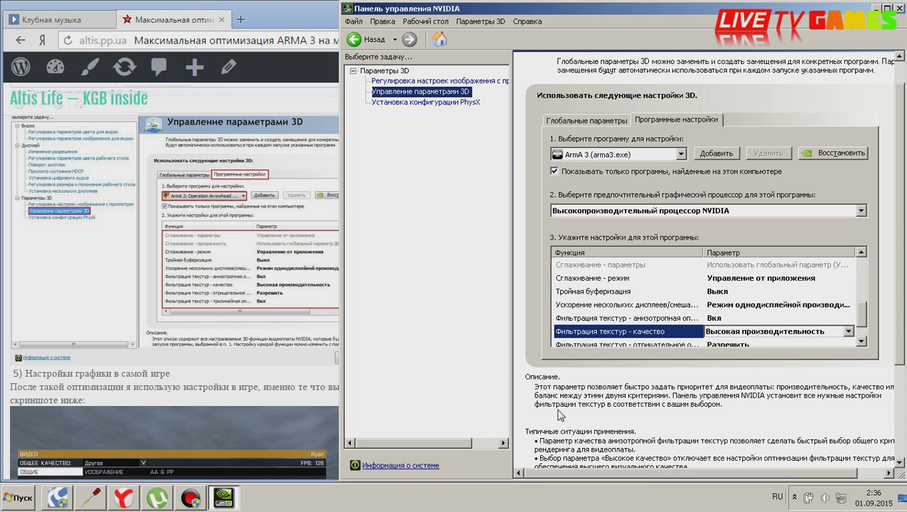
left_click_drag(823, 6, 711, 8)
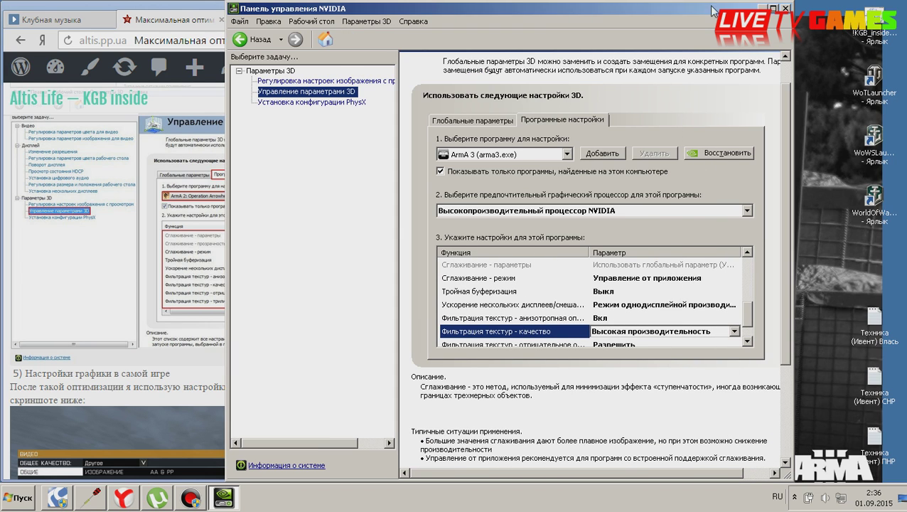
- Close the NVIDIA control panel and review the guide's section 5 on in-game graphics settings
scroll(736, 370, "down", 5)
scroll(740, 270, "up", 6)
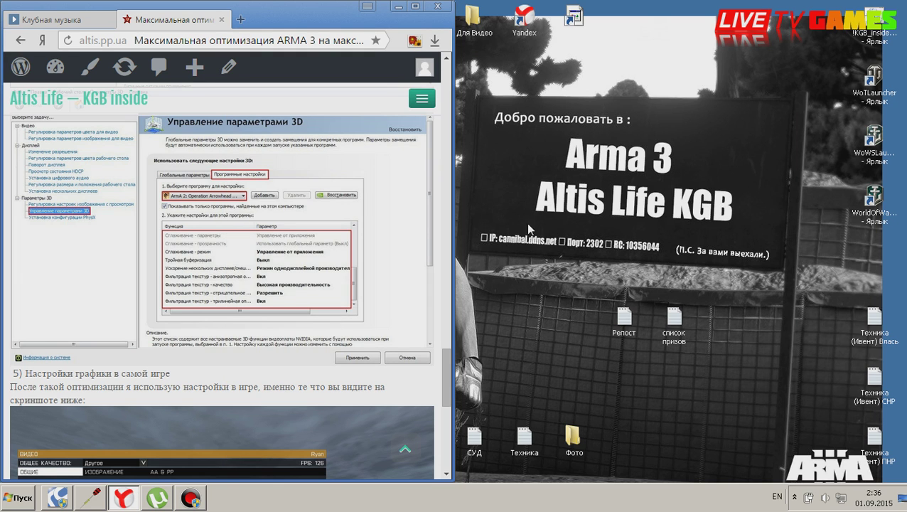
scroll(206, 274, "down", 3)
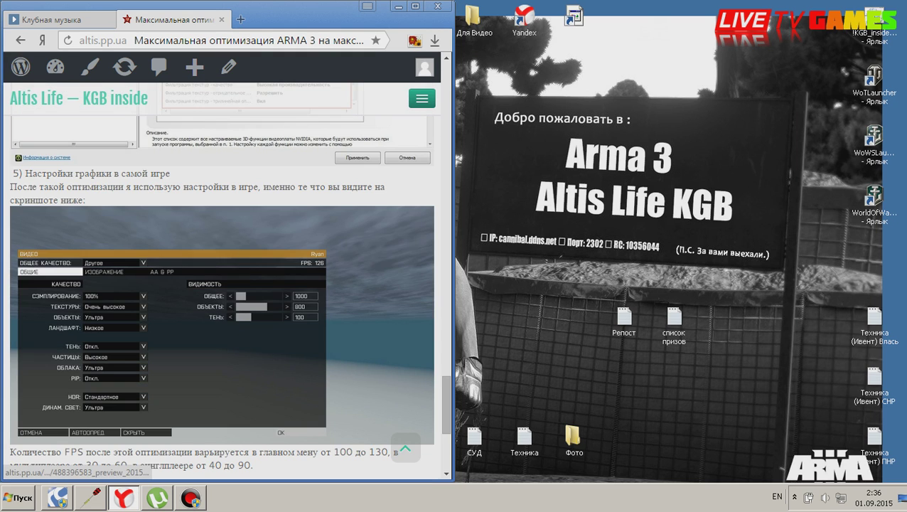
scroll(113, 231, "down", 4)
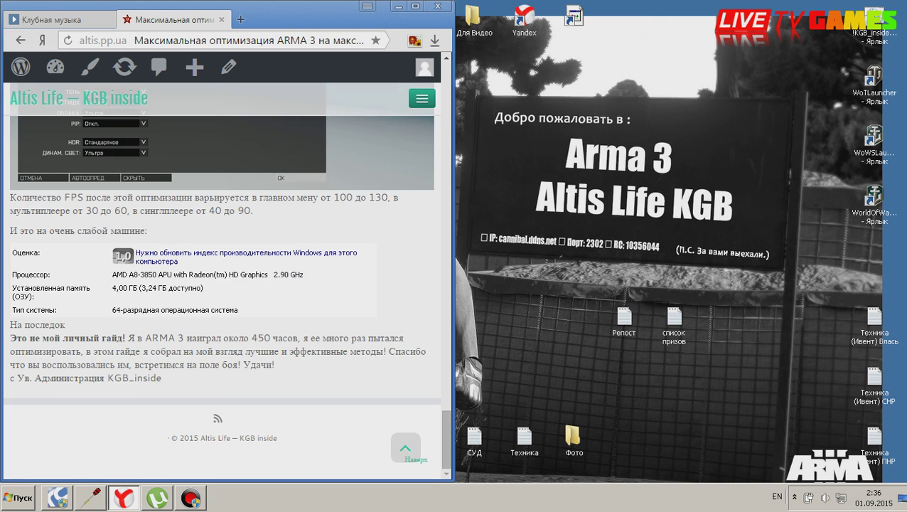
scroll(234, 263, "up", 4)
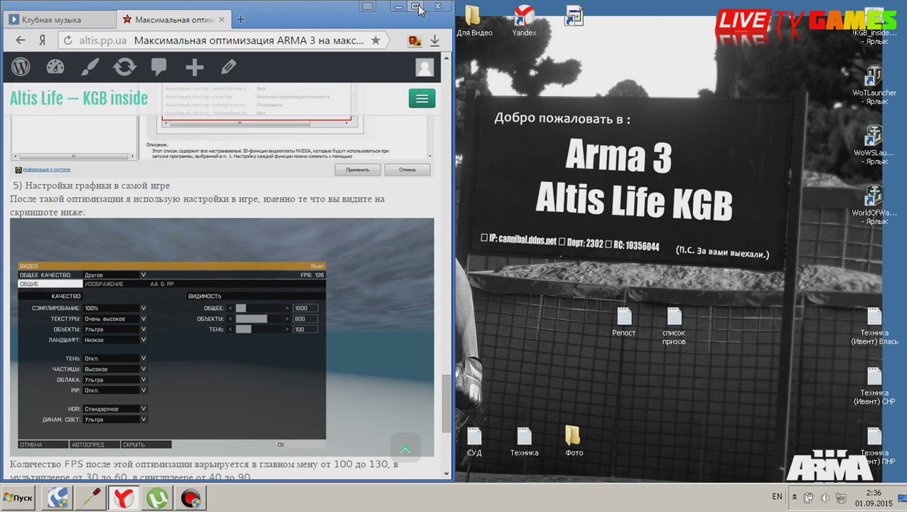
- Launch the game from the !KGB_inside_AltisLife desktop shortcut, and minimize the browser with the guide
left_click(893, 39)
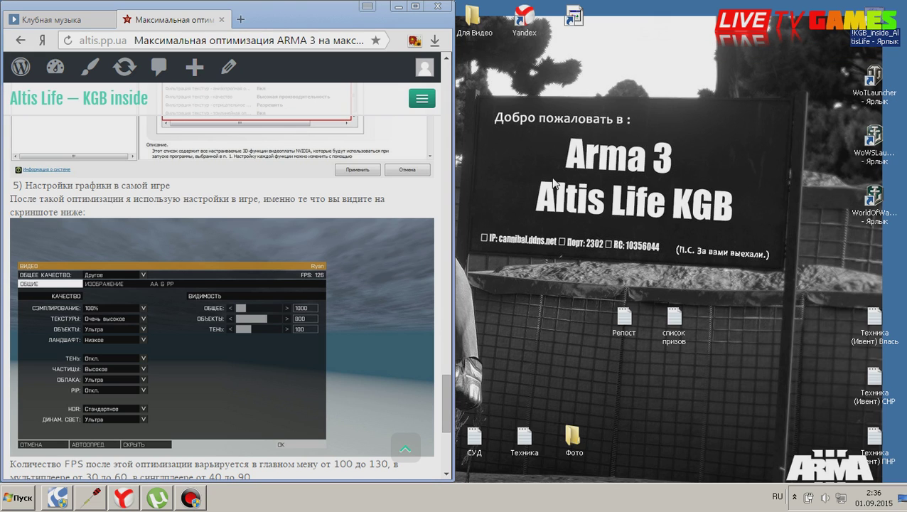
key("Return")
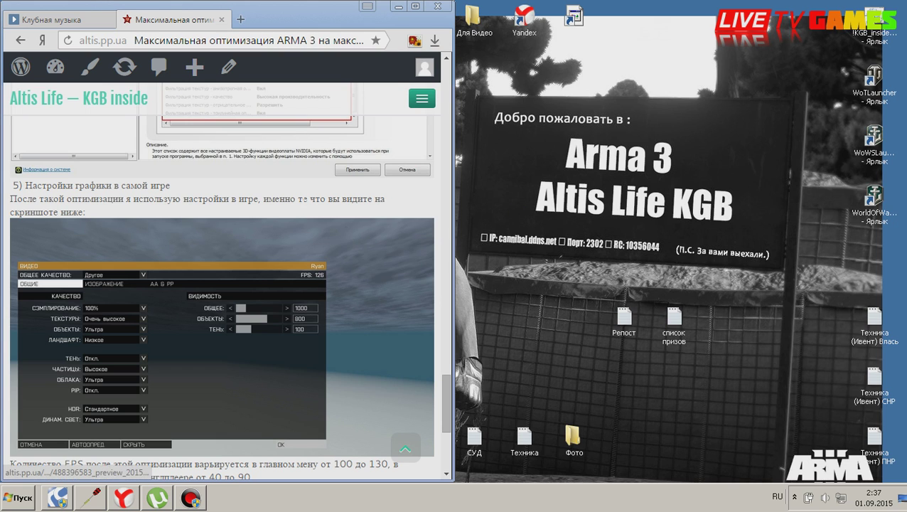
left_click_drag(446, 398, 446, 429)
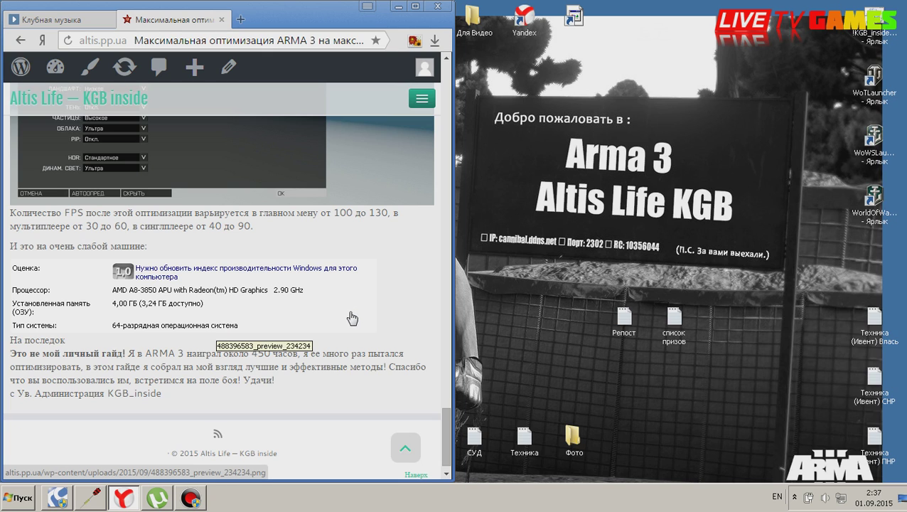
left_click(126, 499)
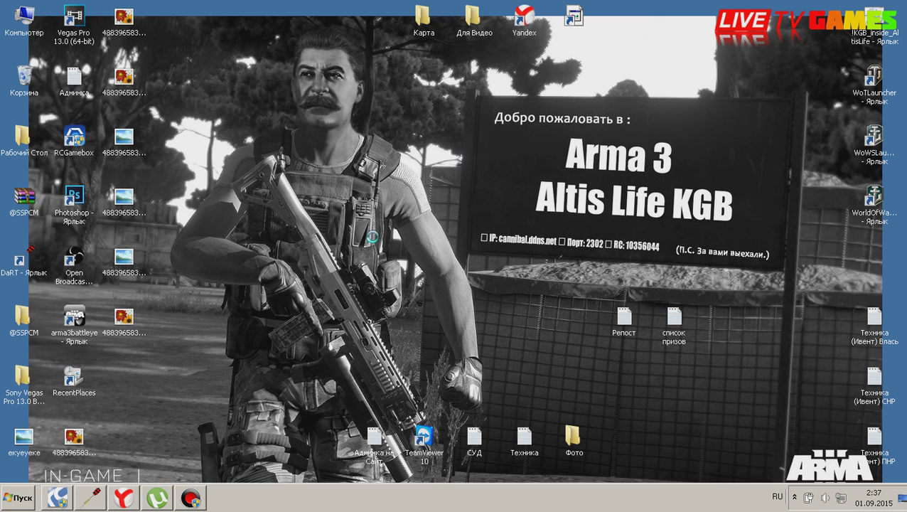
- Open the Windows screen resolution settings, check the resolution choice, and close them
right_click(315, 190)
left_click(375, 225)
right_click(373, 220)
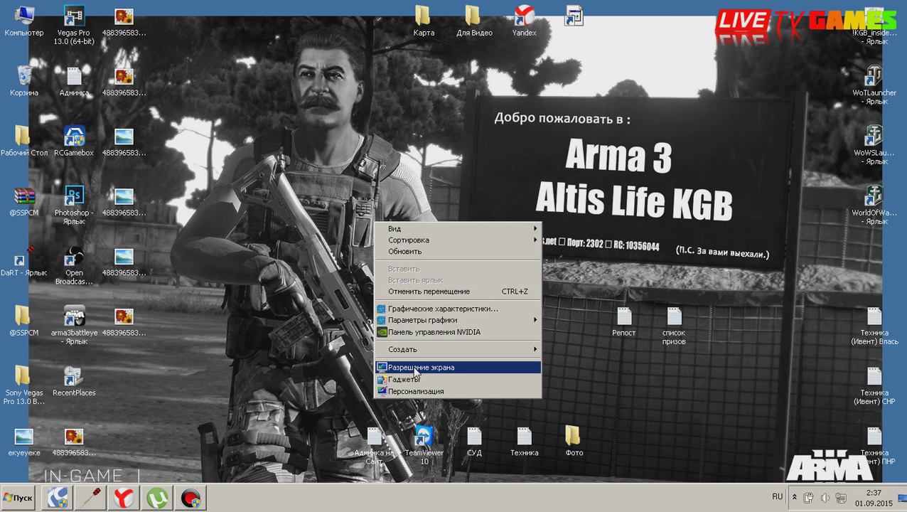
left_click(415, 367)
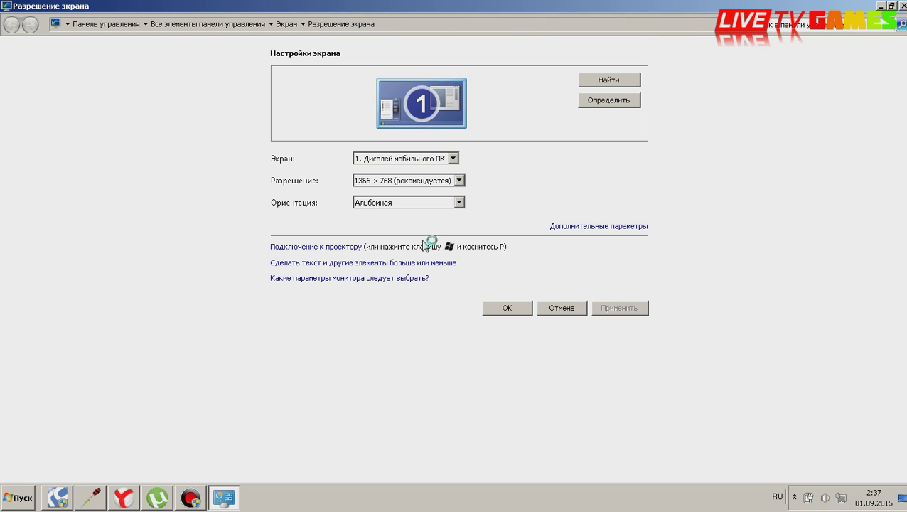
left_click(380, 180)
left_click(380, 180)
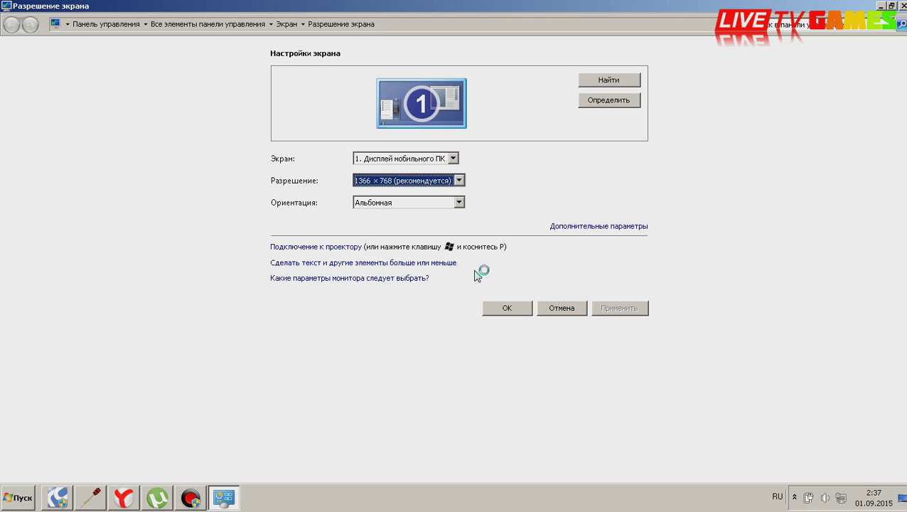
left_click(519, 311)
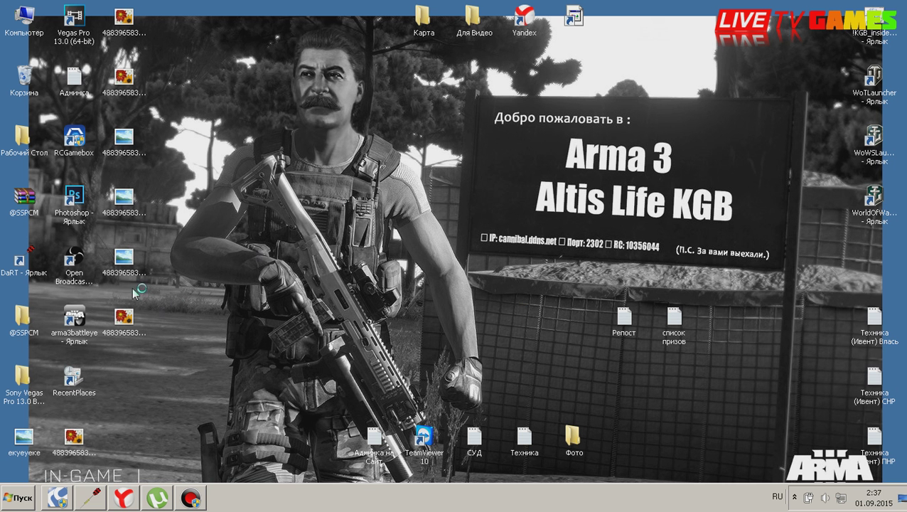
- Open the «Для Видео» folder on the desktop and set its image 0XbDMQOfZ3Q as the desktop background
double_click(468, 27)
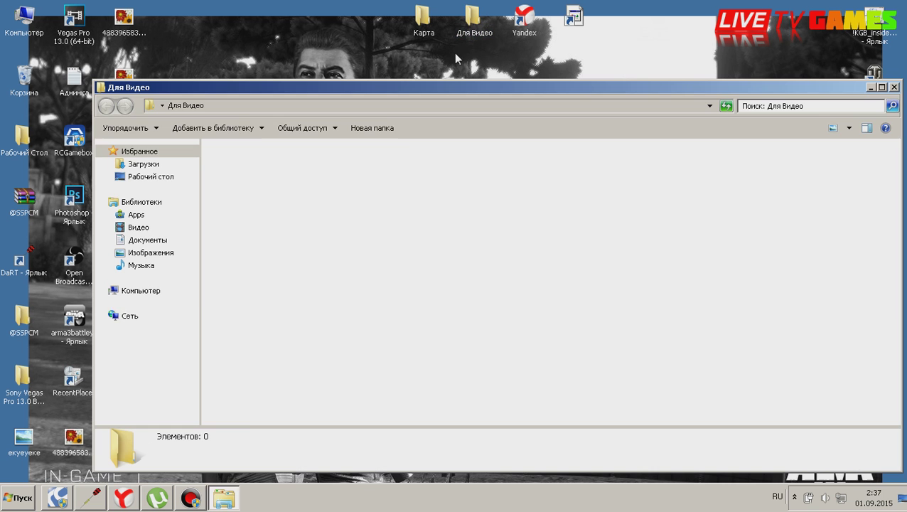
left_click(253, 193)
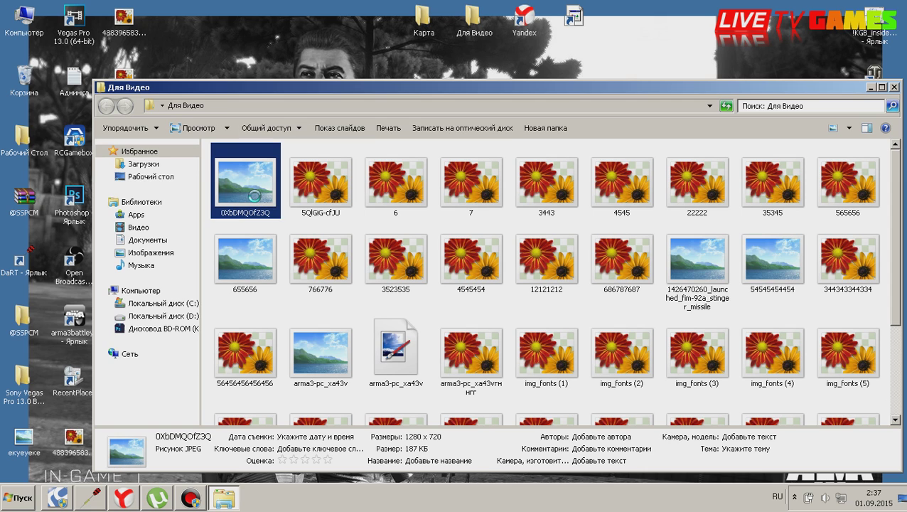
right_click(253, 195)
left_click(297, 228)
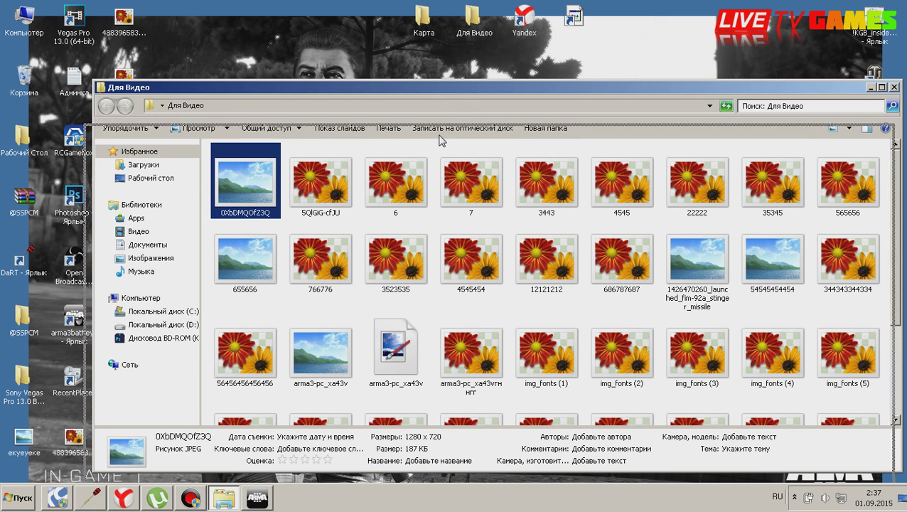
- Set the image 5QlGiG-cfJU as the desktop background
left_click_drag(446, 97, 437, 142)
left_click(331, 200)
right_click(332, 199)
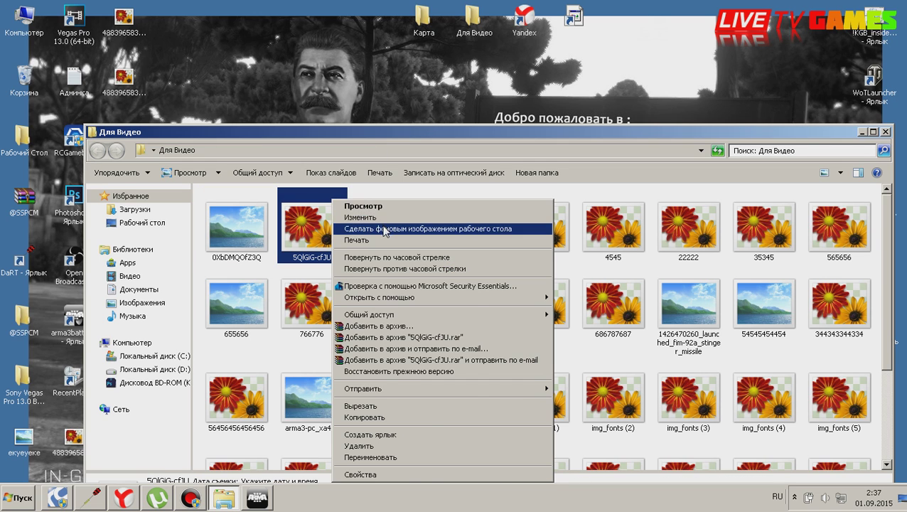
left_click(370, 229)
- Switch the desktop background back to the image 0XbDMQOfZ3Q and close the «Для Видео» folder
left_click(244, 231)
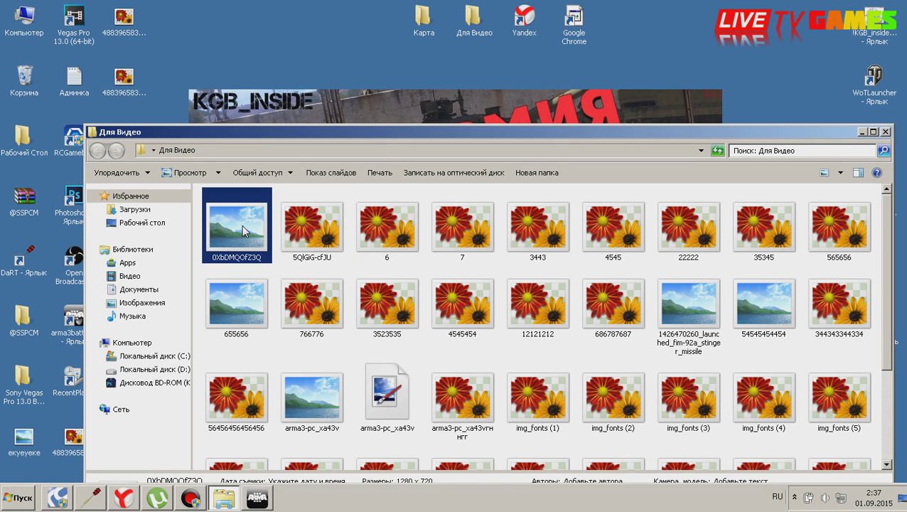
right_click(242, 199)
left_click(258, 229)
right_click(249, 199)
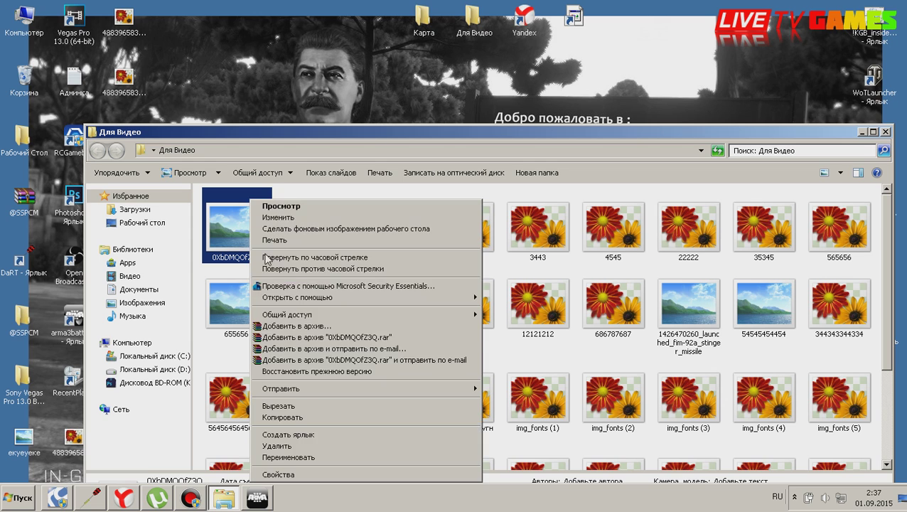
left_click(301, 472)
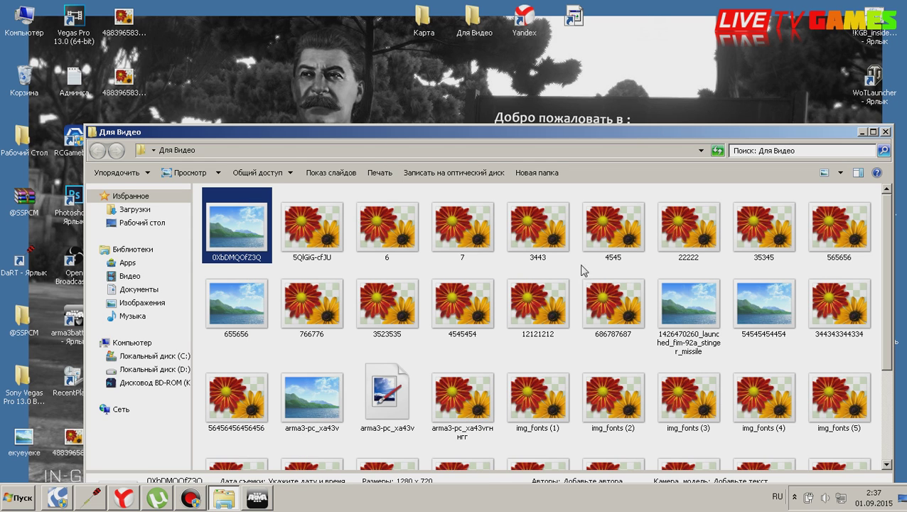
left_click(861, 132)
left_click(495, 153)
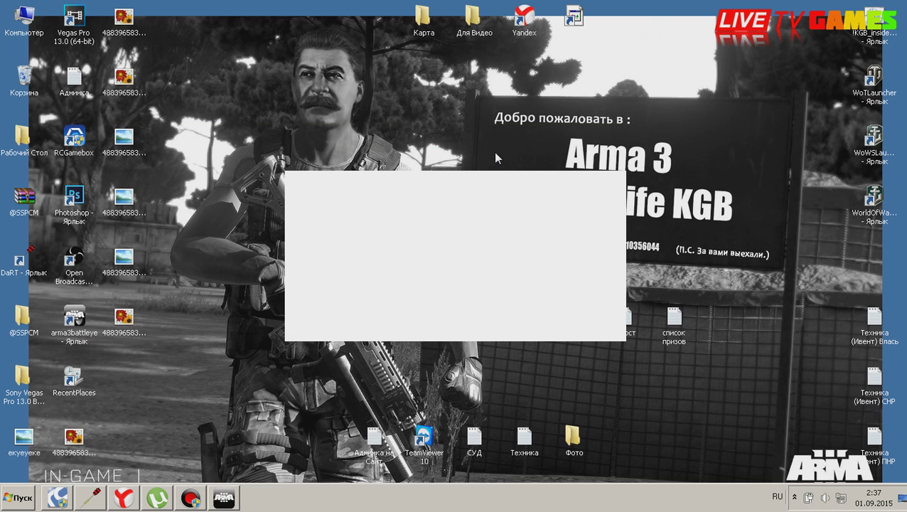
- Open the desktop background settings for the «Для Видео» image folder from the desktop's personalization options
right_click(485, 156)
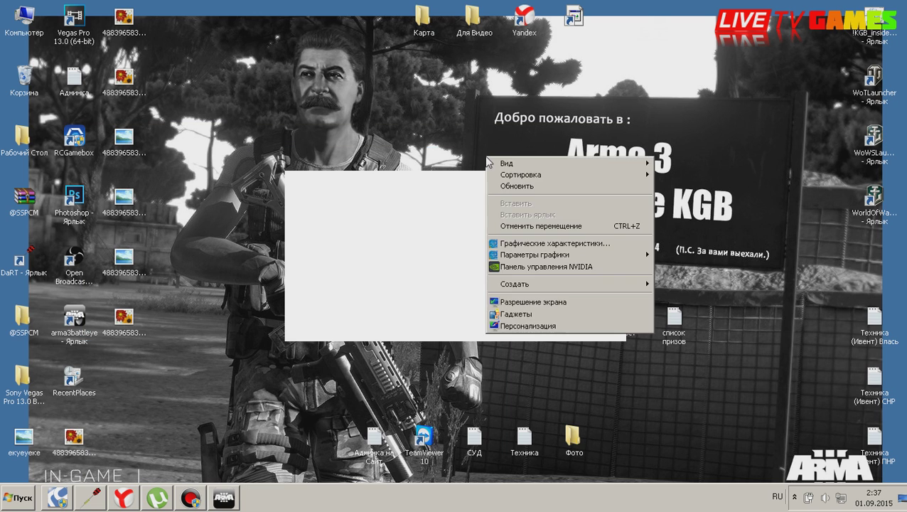
left_click(515, 327)
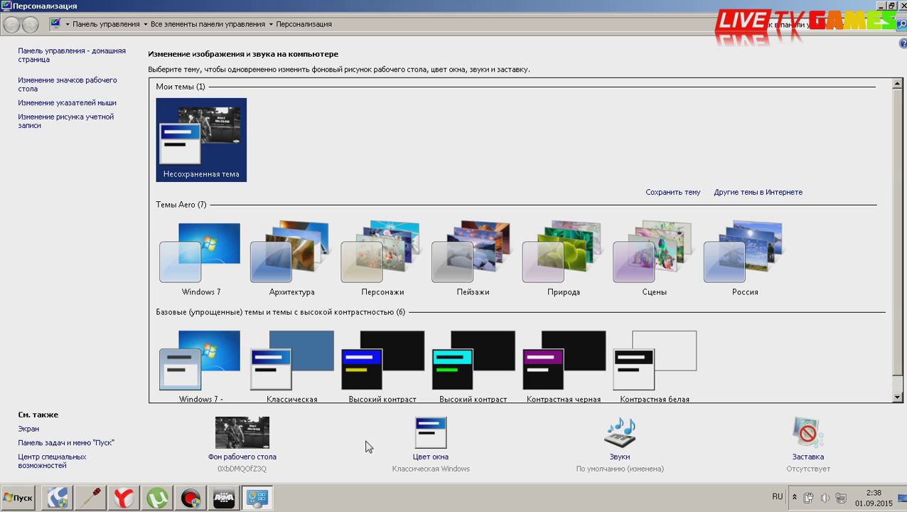
left_click(259, 437)
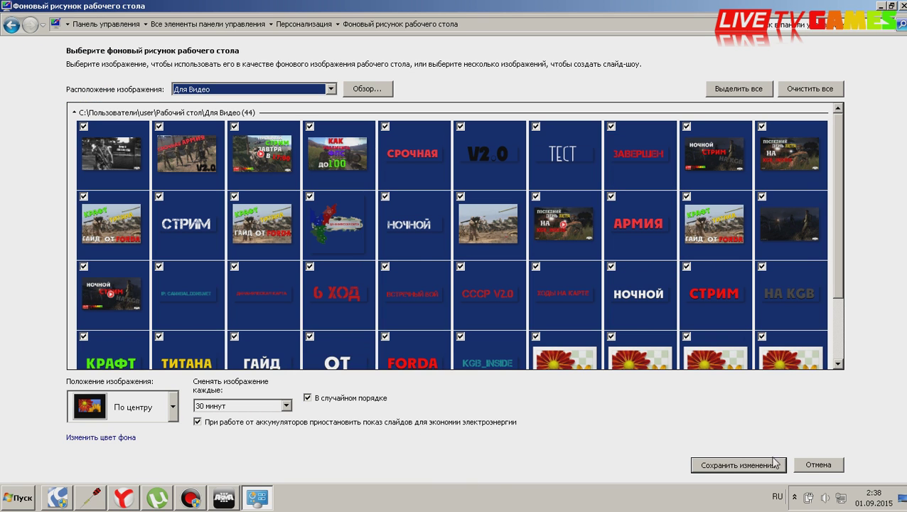
left_click(812, 469)
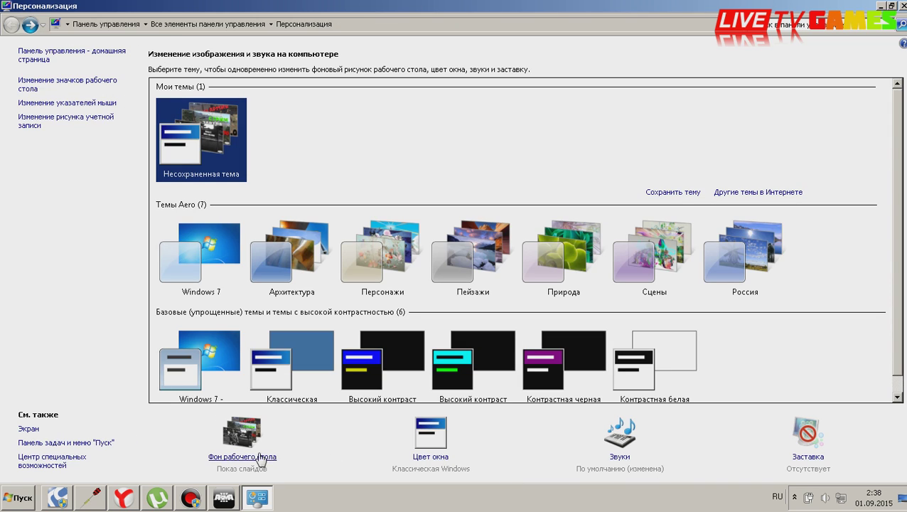
left_click(240, 445)
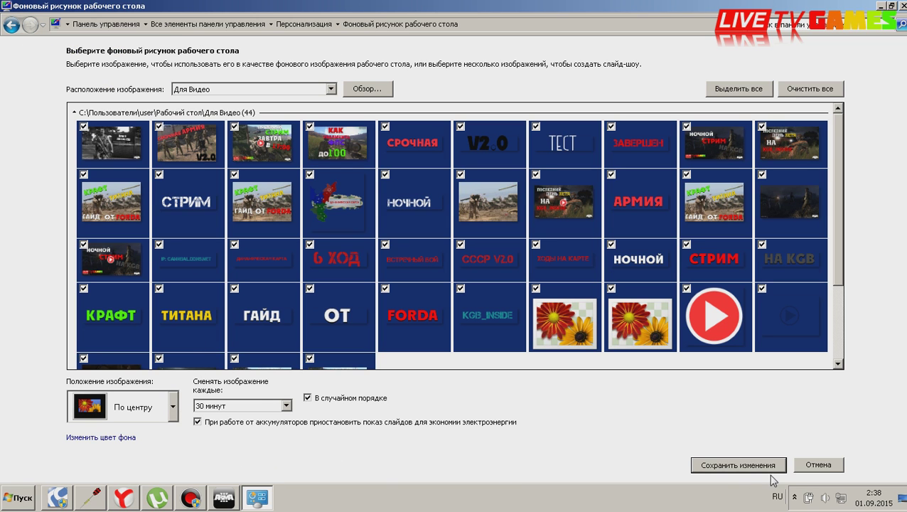
- Clear all selected slideshow images and select only the first one, the black-and-white Arma 3 soldier picture
left_click(83, 175)
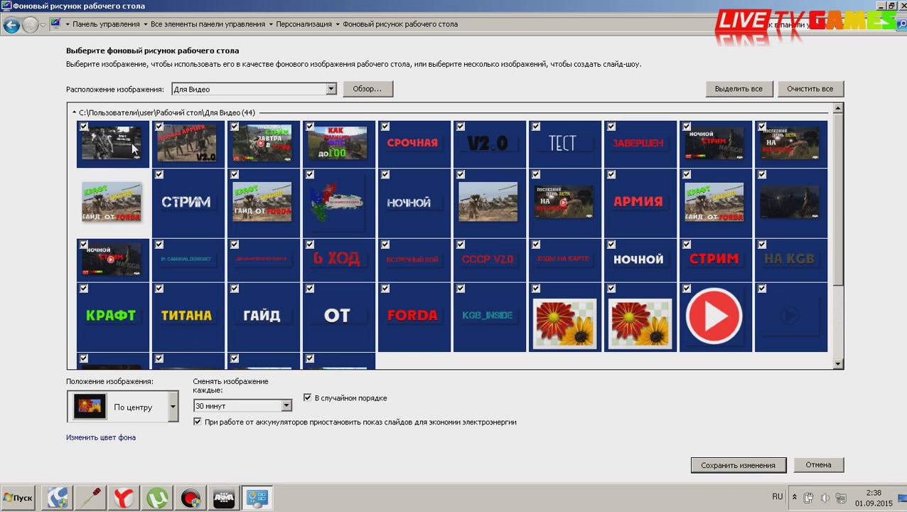
left_click(157, 127)
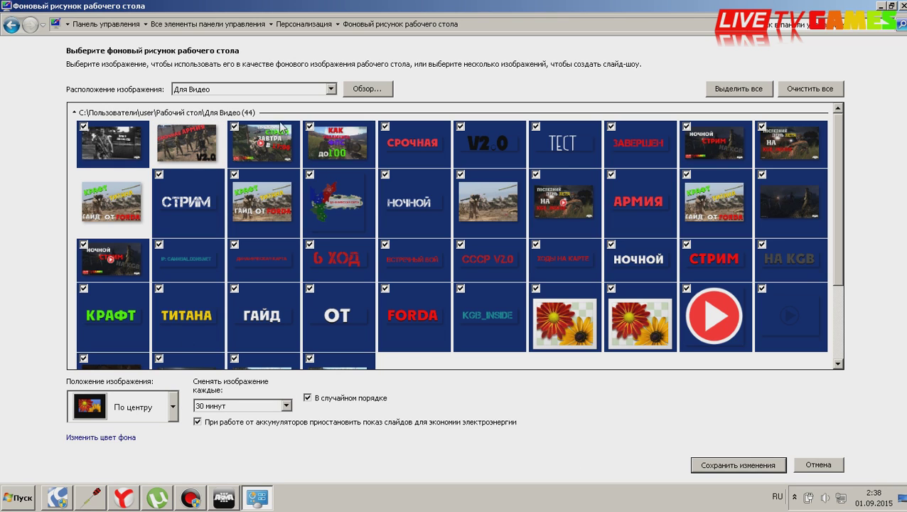
left_click(811, 88)
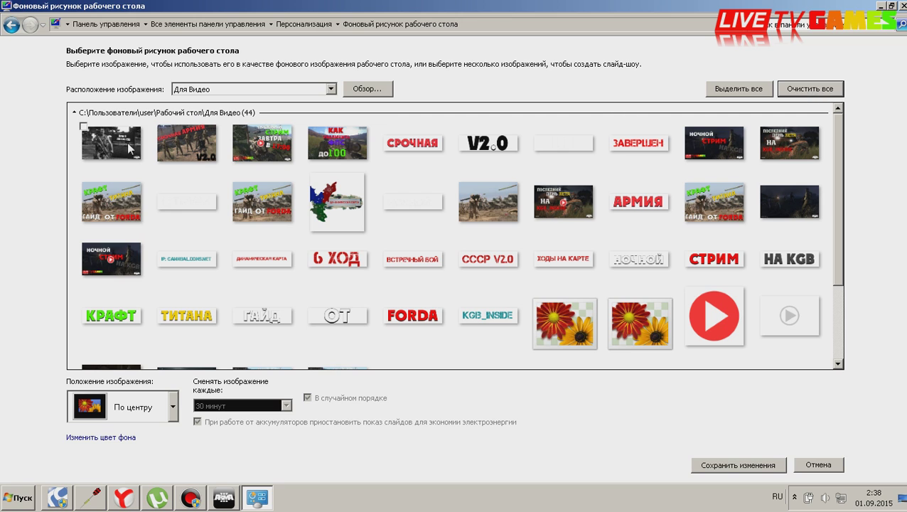
left_click(84, 127)
- Set the background image position to «Растянуть», save the changes, and close the personalization window
left_click(153, 413)
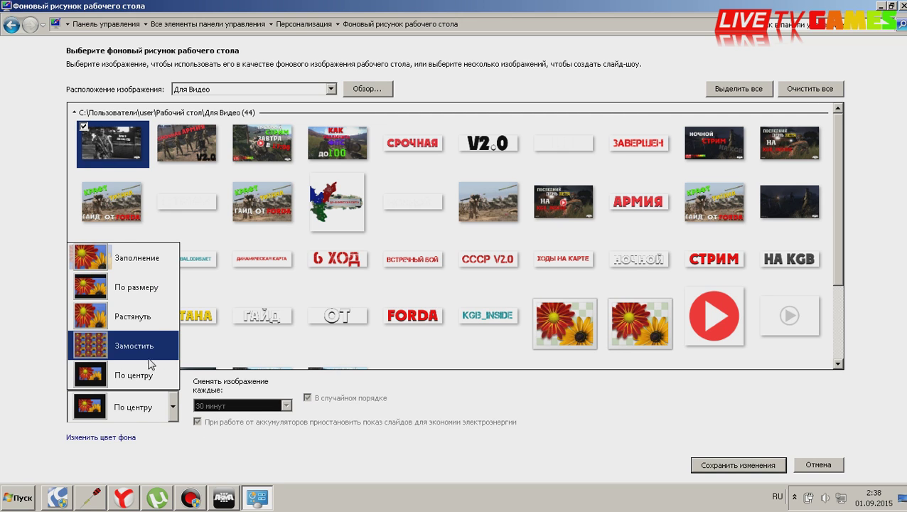
left_click(144, 320)
left_click(741, 466)
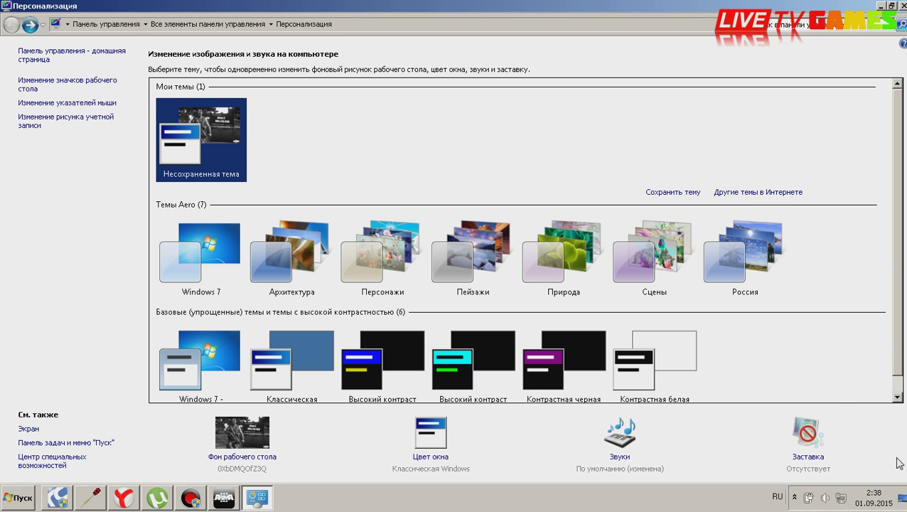
key("alt+F4")
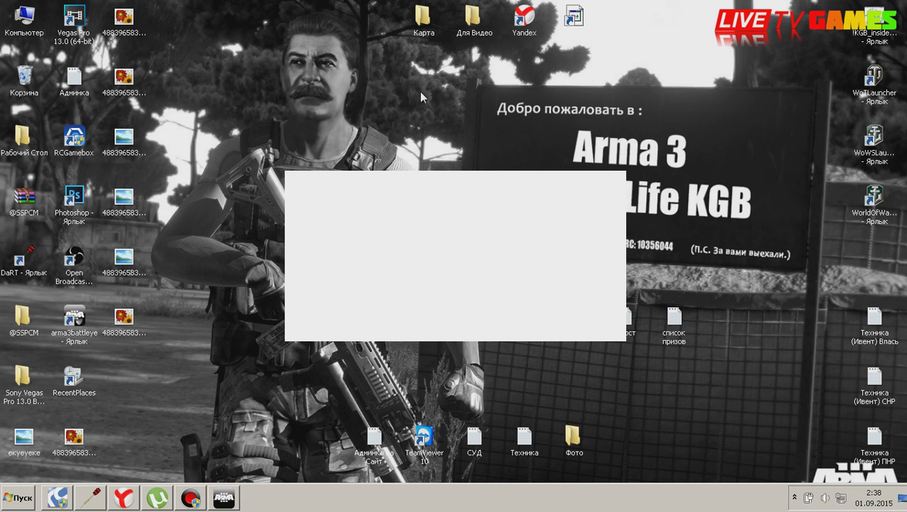
- Refresh the desktop and show the hidden notification area icons
right_click(409, 91)
left_click(462, 119)
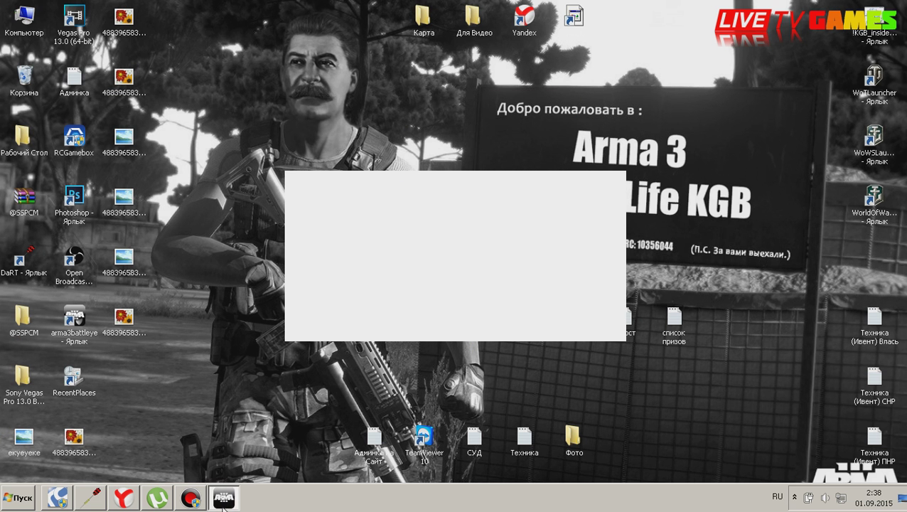
left_click(795, 497)
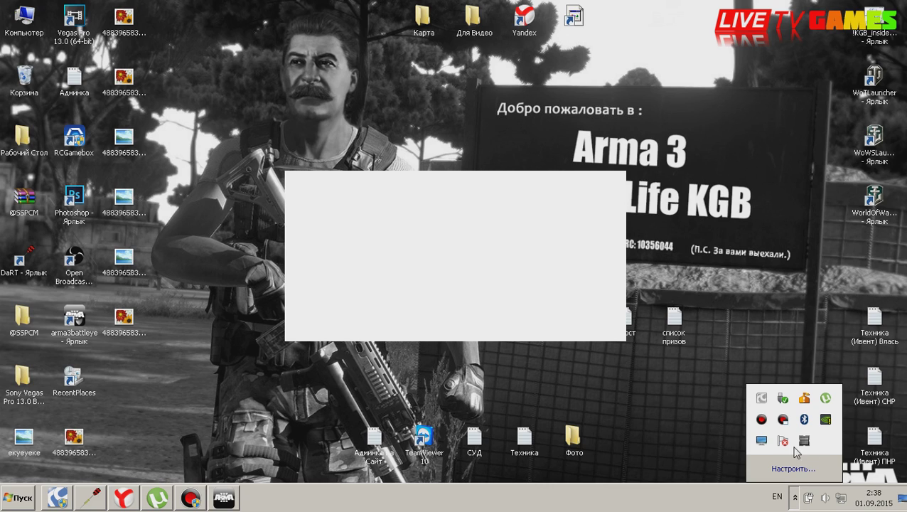